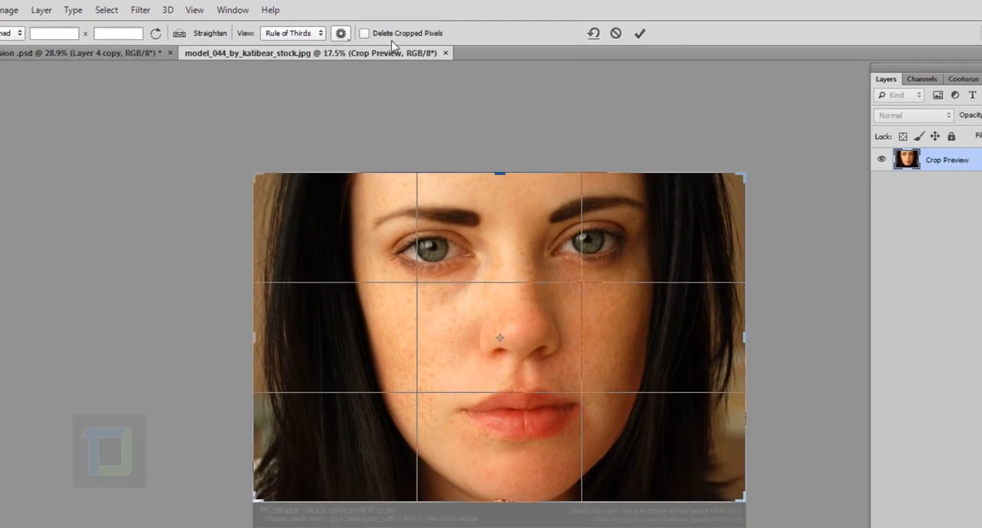
# Step: Crop off the credit strip below the portrait and extend the canvas equally on both sides to roughly 1.75 times its width
pyautogui.scroll(-2, 563, 271)
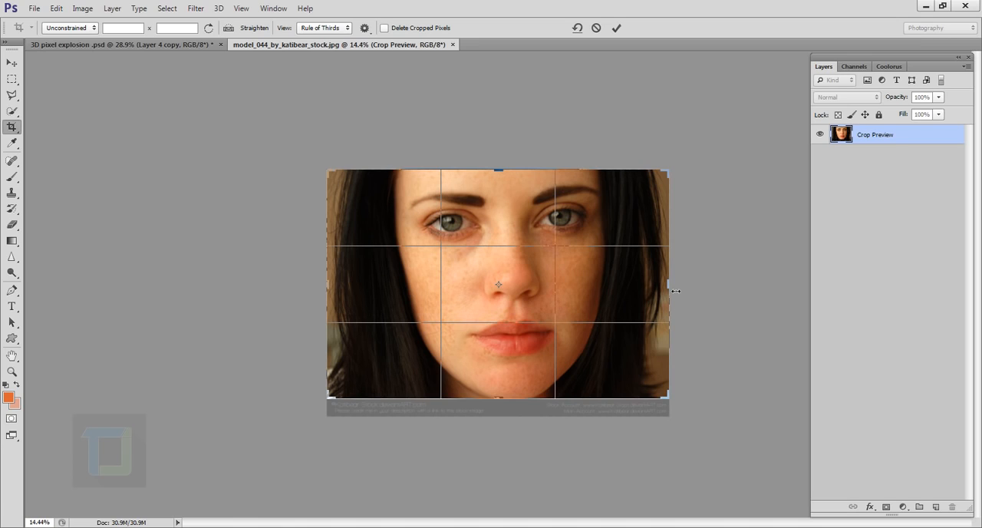
pyautogui.press('alt')
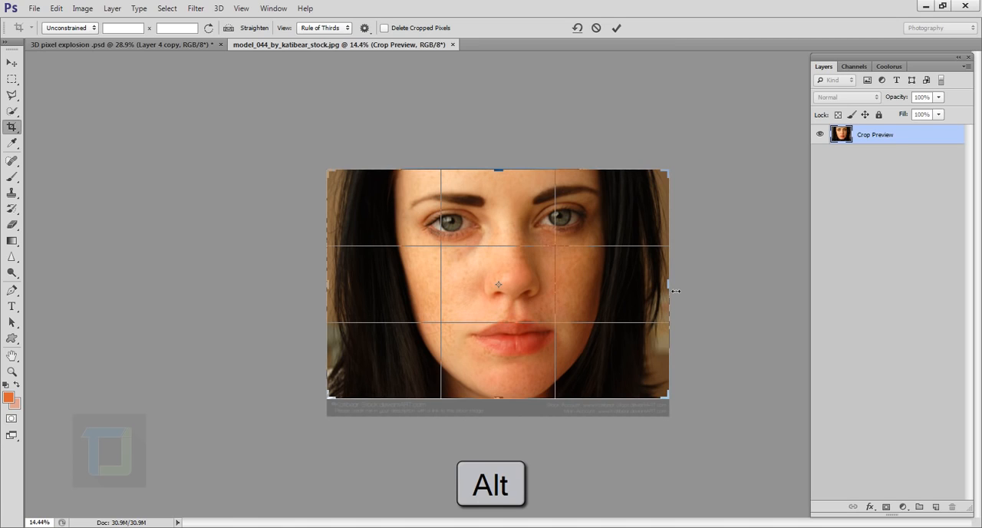
pyautogui.moveTo(676, 291); pyautogui.dragTo(802, 288)
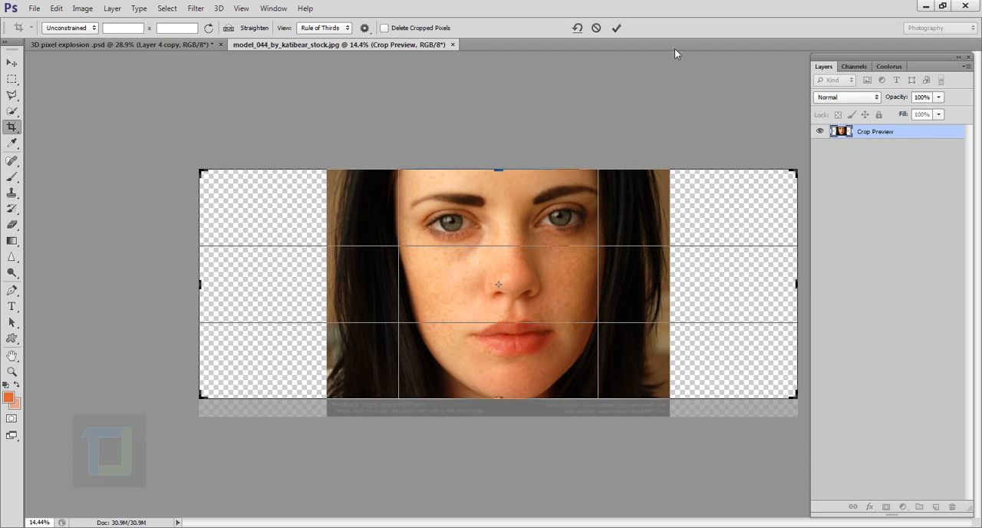
pyautogui.click(616, 28)
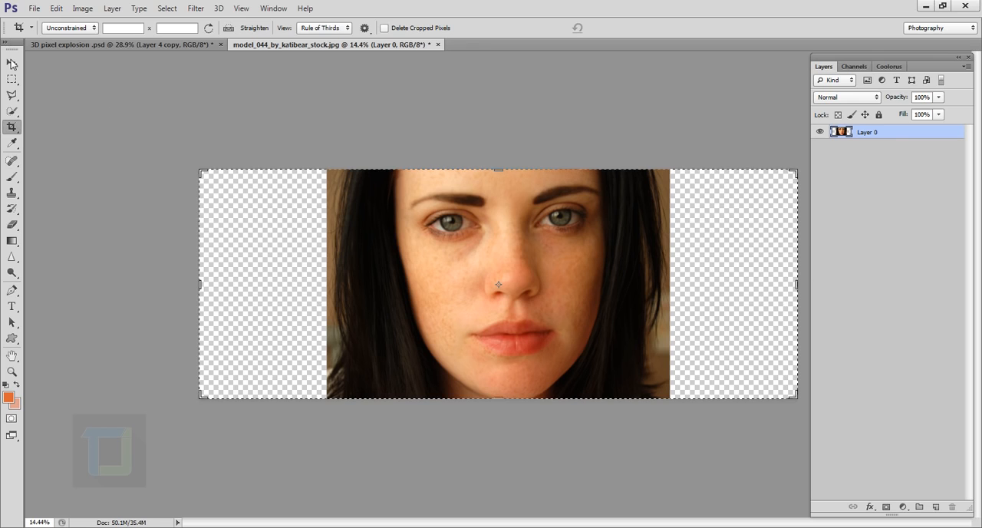
pyautogui.press('v')
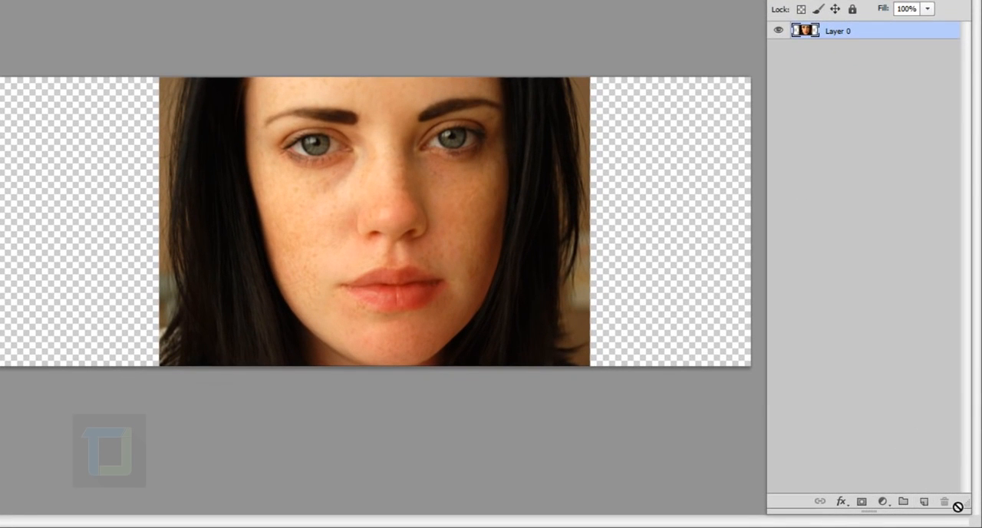
# Step: Add a new layer beneath the portrait layer and fill it with black as the background
pyautogui.click(923, 501)
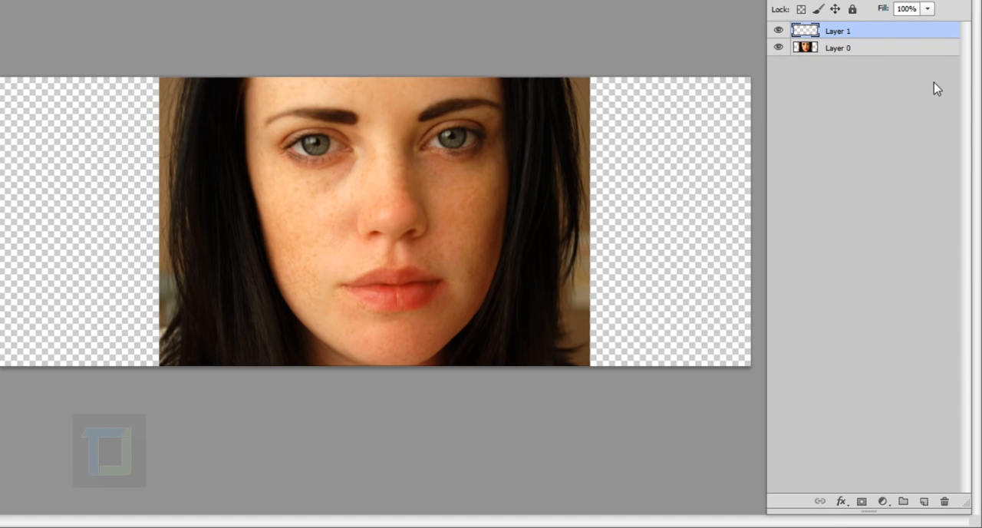
pyautogui.moveTo(860, 31); pyautogui.dragTo(864, 74)
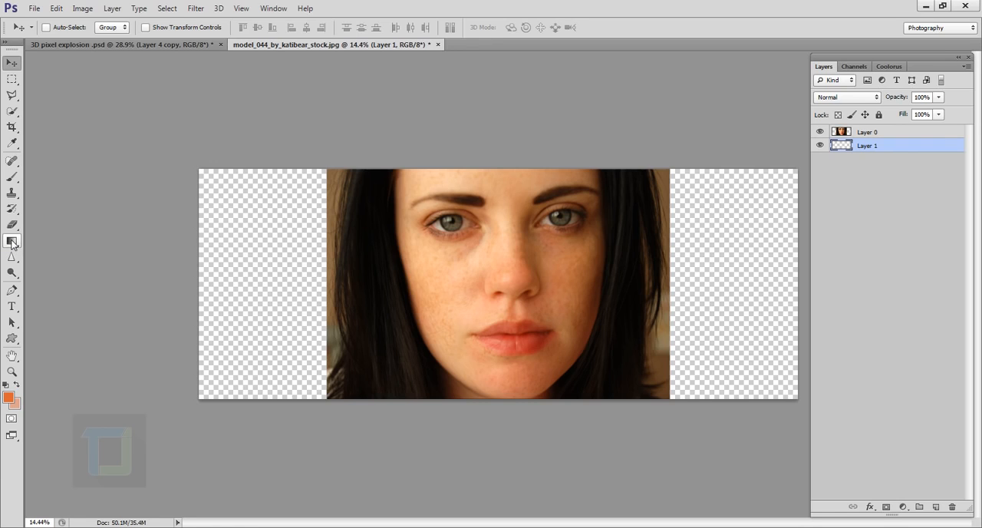
pyautogui.click(12, 242)
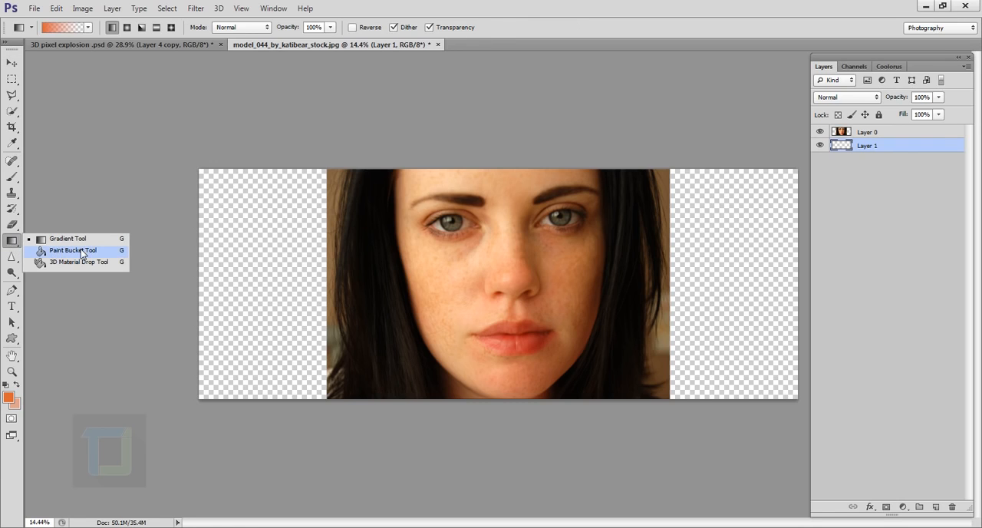
pyautogui.click(82, 251)
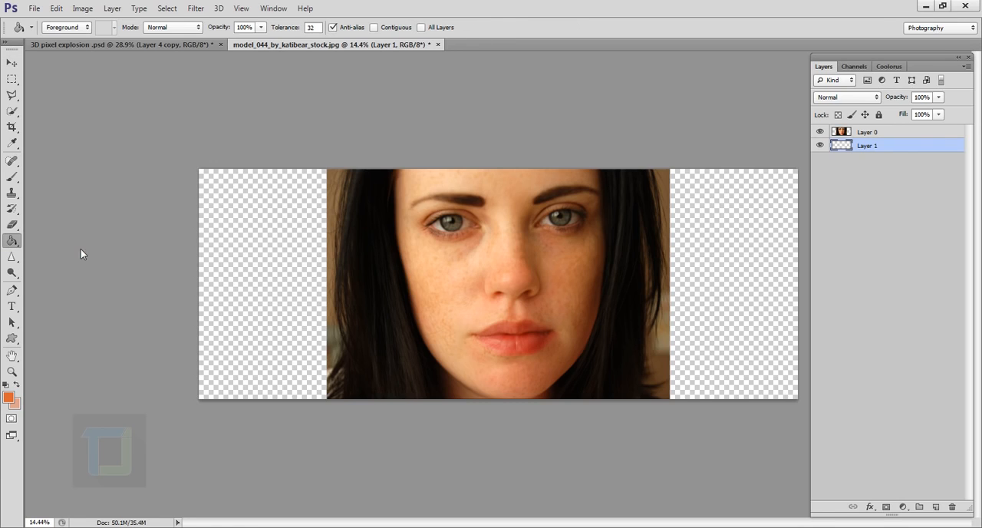
pyautogui.click(277, 297)
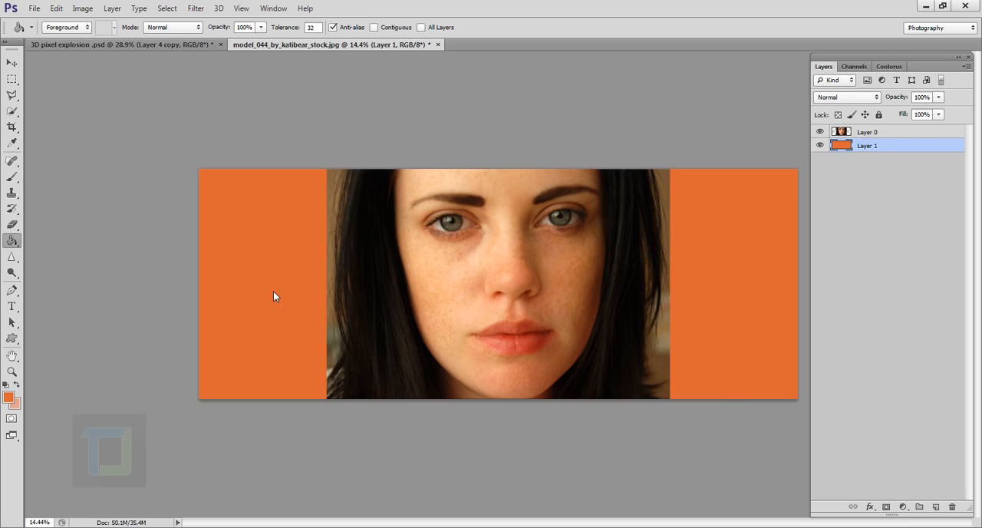
pyautogui.click(5, 385)
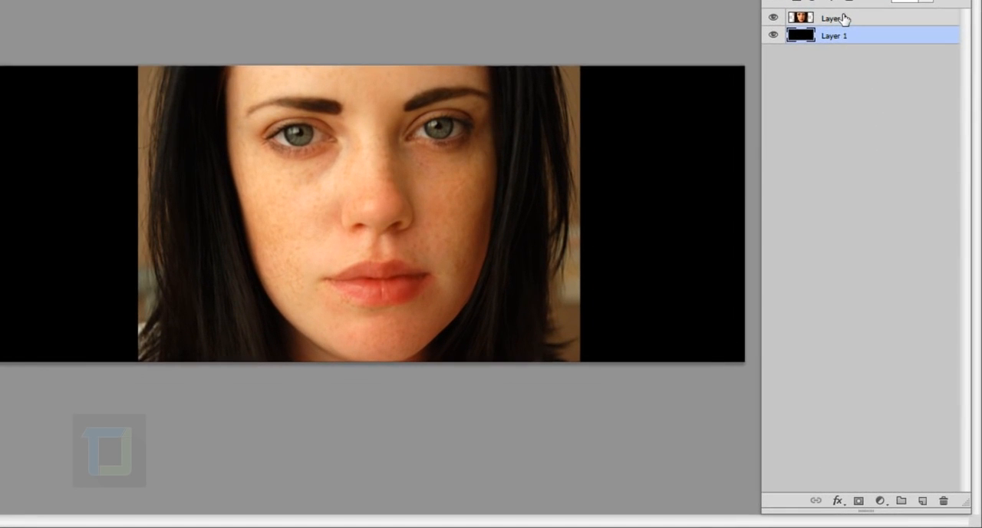
# Step: Add a layer mask to the portrait layer and choose the Brush tool for painting on it
pyautogui.click(872, 132)
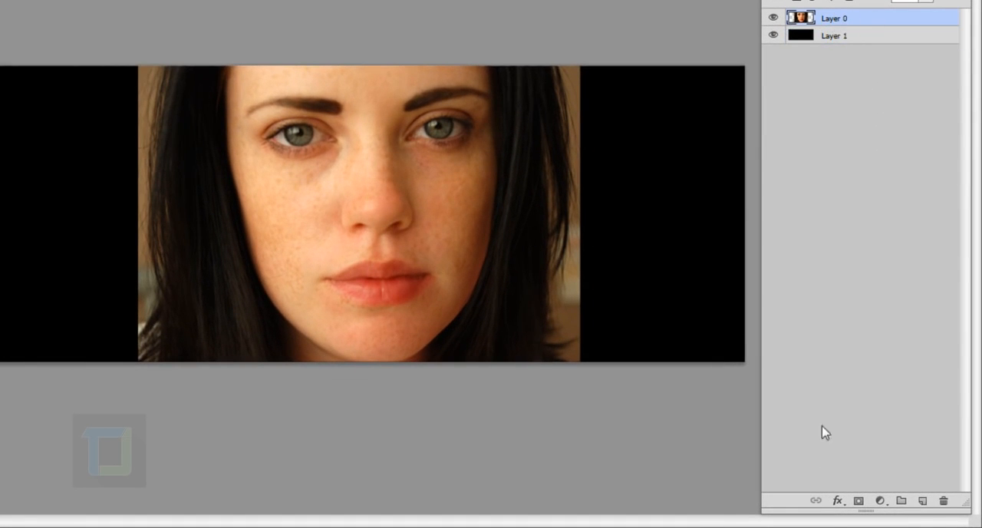
pyautogui.click(861, 500)
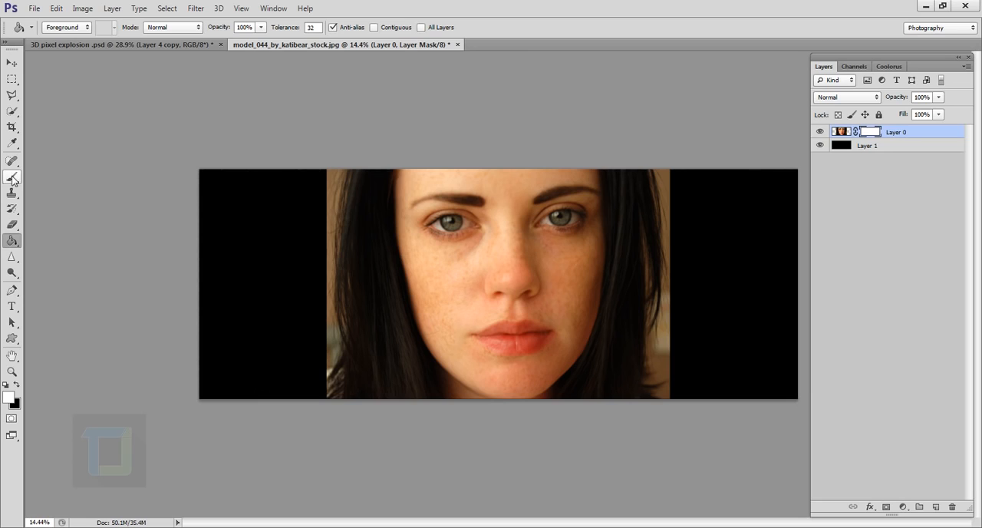
pyautogui.click(12, 179)
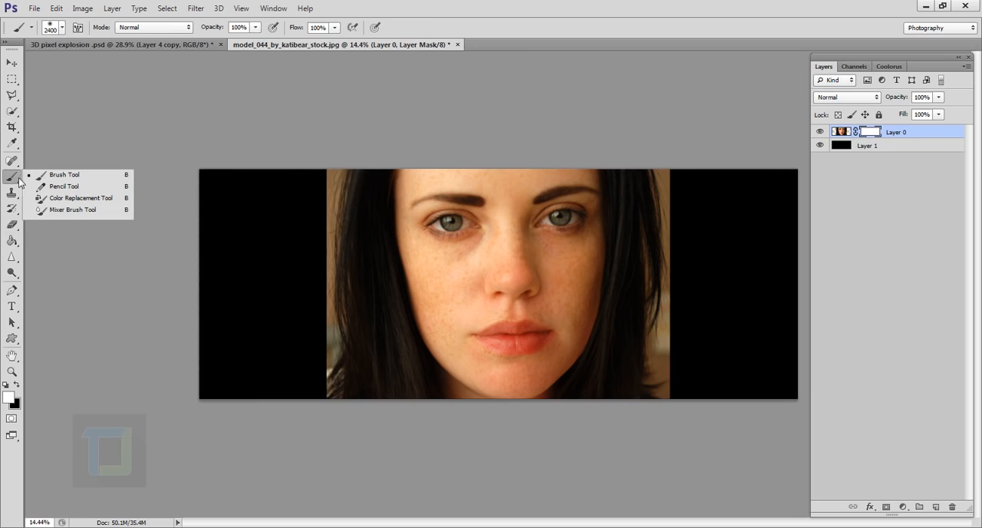
pyautogui.click(58, 182)
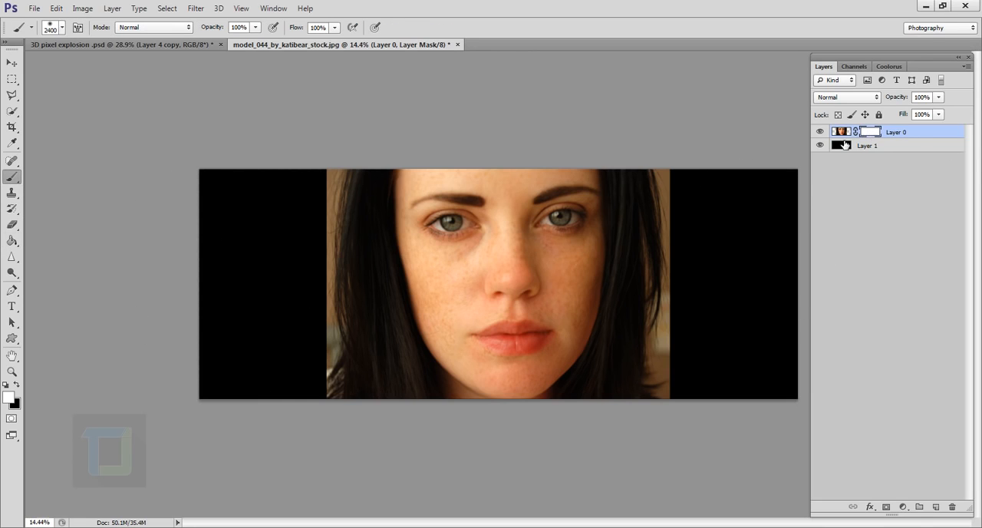
# Step: Paint black on the mask with an 800 px soft brush to hide the photo's left edge and outer hair
pyautogui.press('[')
pyautogui.press('[')
pyautogui.press('[')
pyautogui.press('[')
pyautogui.press('[')
pyautogui.press('[')
pyautogui.press('[')
pyautogui.press('[')
pyautogui.press('[')
pyautogui.press('[')
pyautogui.press('[')
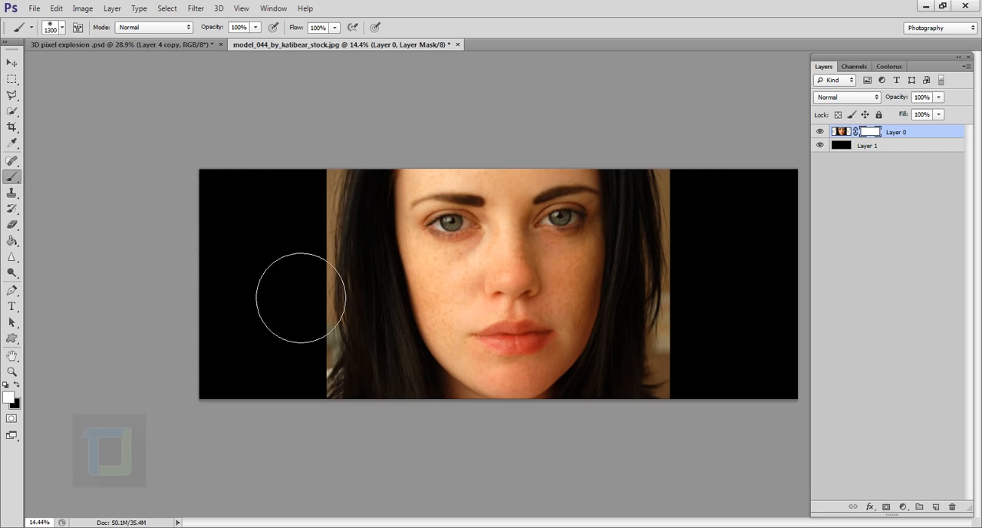
pyautogui.press('[')
pyautogui.click(16, 385)
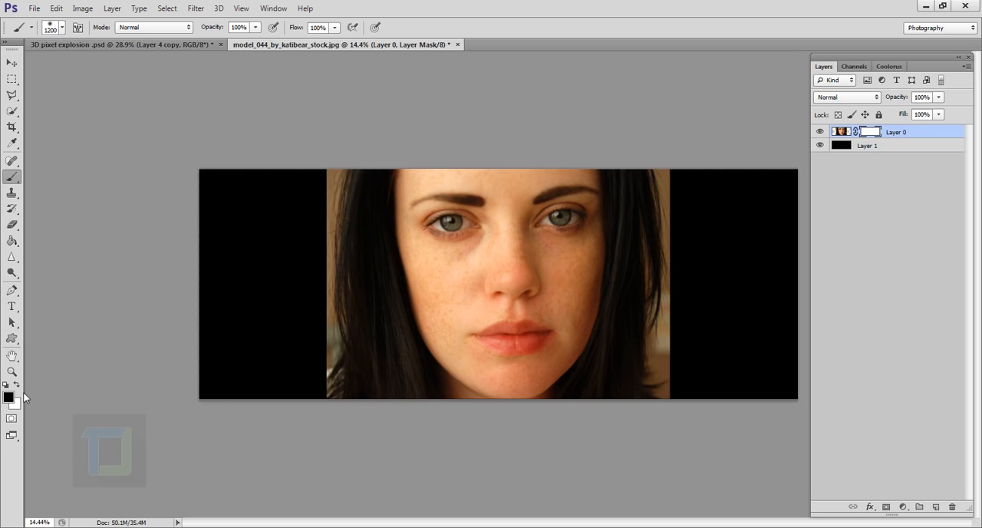
pyautogui.press('[')
pyautogui.press('[')
pyautogui.press('[')
pyautogui.press('[')
pyautogui.moveTo(351, 206)
pyautogui.mouseDown()
pyautogui.moveTo(349, 251)
pyautogui.moveTo(349, 164)
pyautogui.moveTo(333, 304)
pyautogui.moveTo(337, 261)
pyautogui.moveTo(355, 384)
pyautogui.mouseUp()
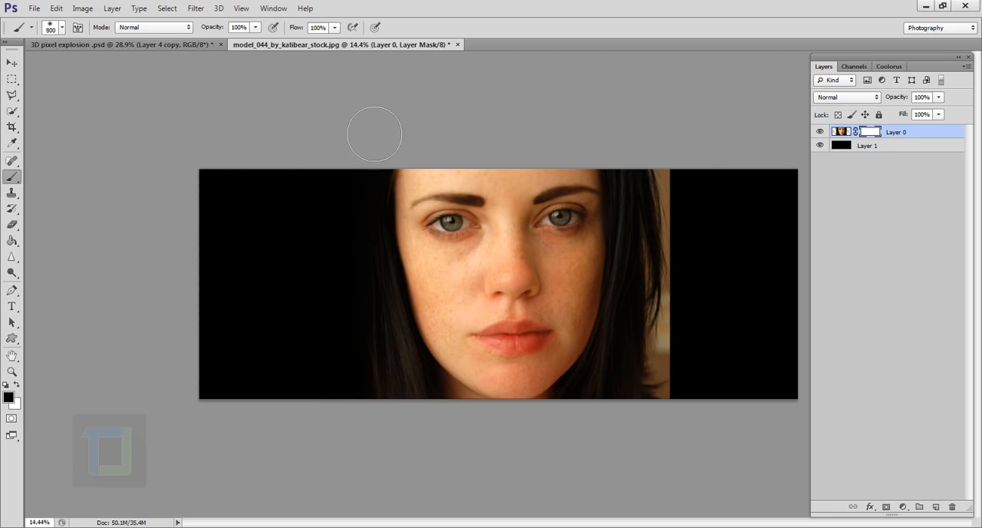
# Step: Enlarge the brush to 1000 px and paint black on the mask over the hair and background right of the face
pyautogui.click(62, 29)
pyautogui.click(479, 3)
pyautogui.press(']')
pyautogui.press(']')
pyautogui.moveTo(703, 412)
pyautogui.mouseDown()
pyautogui.moveTo(693, 189)
pyautogui.moveTo(676, 333)
pyautogui.mouseUp()
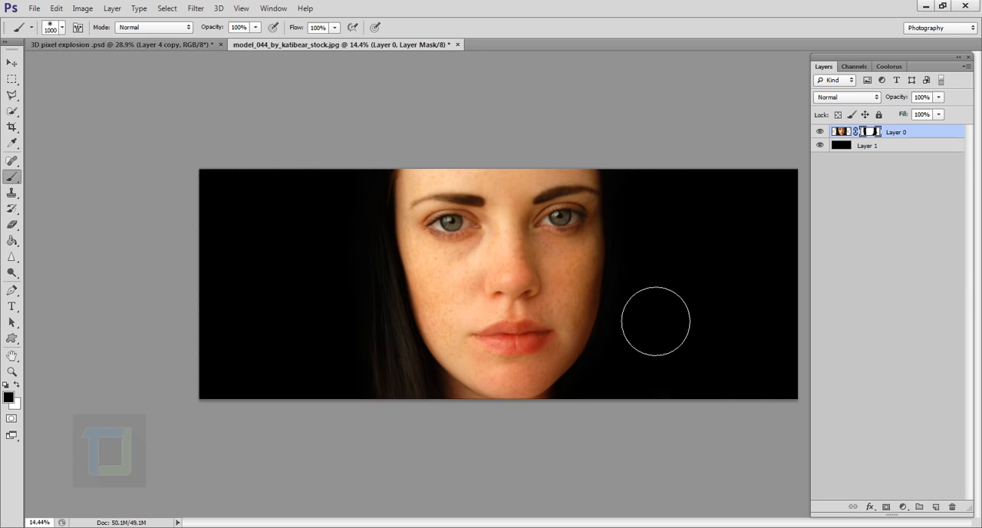
# Step: Paint white on the mask to bring back hair right of the face, and hide it again by painting black
pyautogui.click(15, 386)
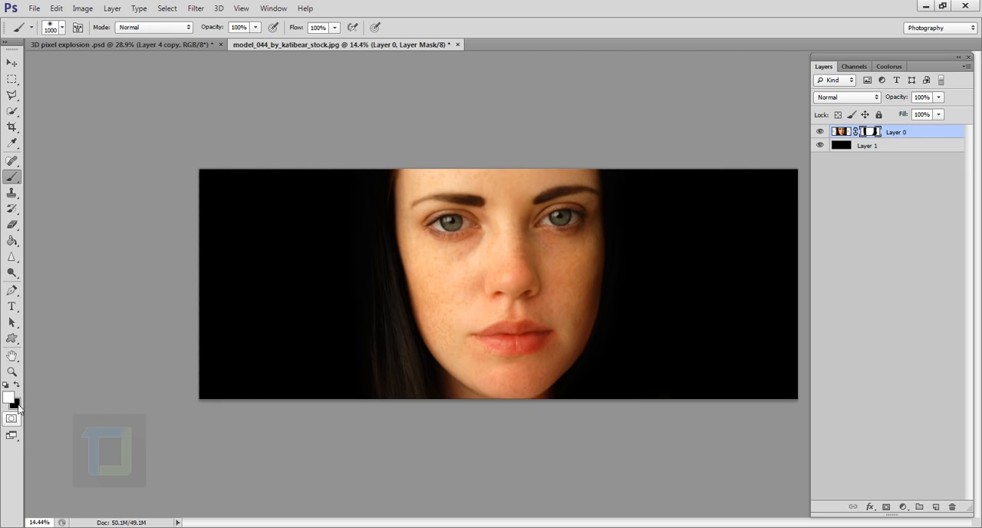
pyautogui.moveTo(625, 322)
pyautogui.mouseDown()
pyautogui.moveTo(656, 281)
pyautogui.moveTo(674, 282)
pyautogui.moveTo(691, 295)
pyautogui.moveTo(701, 361)
pyautogui.mouseUp()
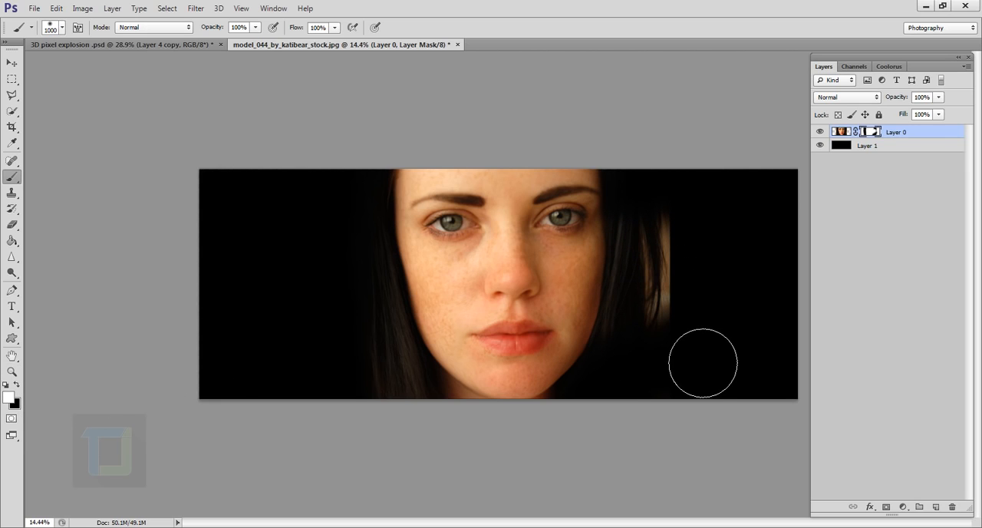
pyautogui.click(16, 386)
pyautogui.moveTo(670, 376)
pyautogui.mouseDown()
pyautogui.moveTo(692, 345)
pyautogui.moveTo(711, 307)
pyautogui.mouseUp()
pyautogui.press('x')
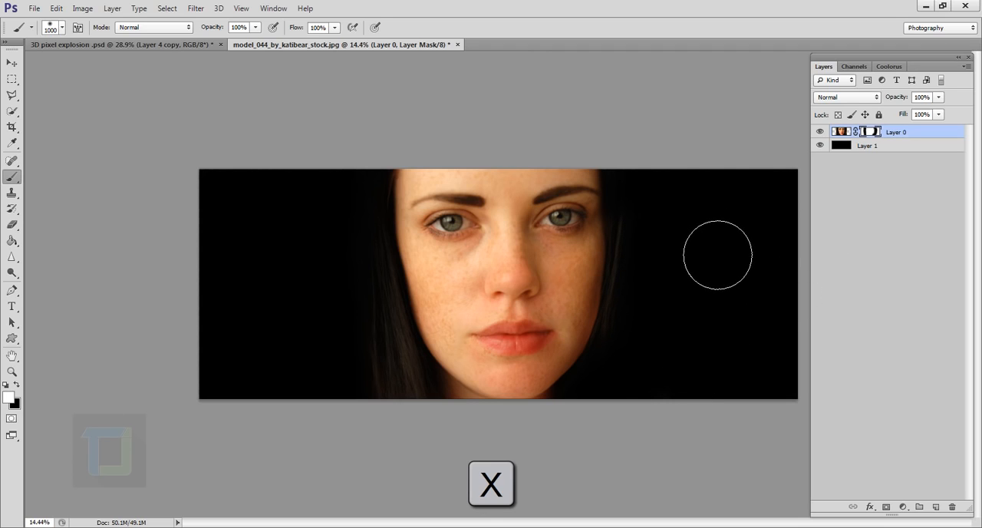
pyautogui.press('x')
pyautogui.press('x')
pyautogui.press('x')
pyautogui.press('x')
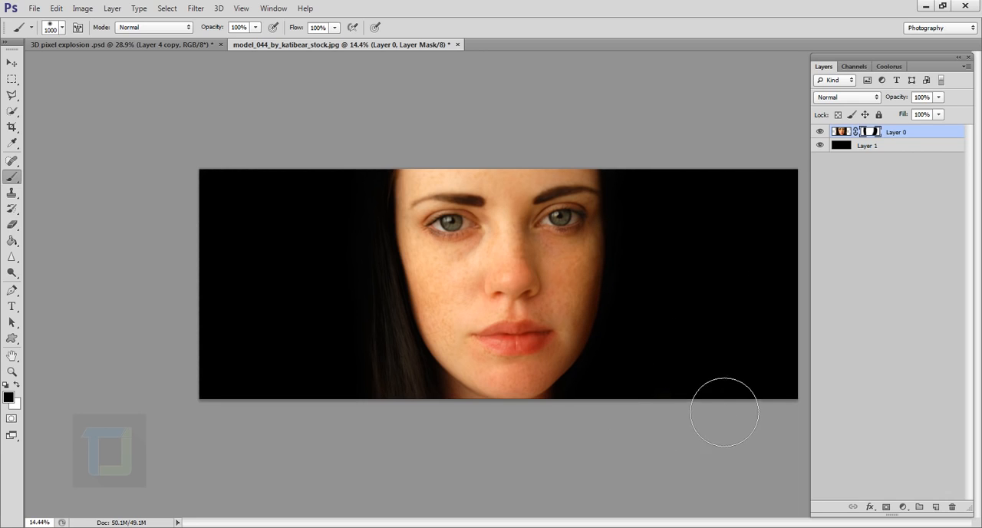
pyautogui.scroll(-3, 706, 395)
pyautogui.scroll(2, 696, 388)
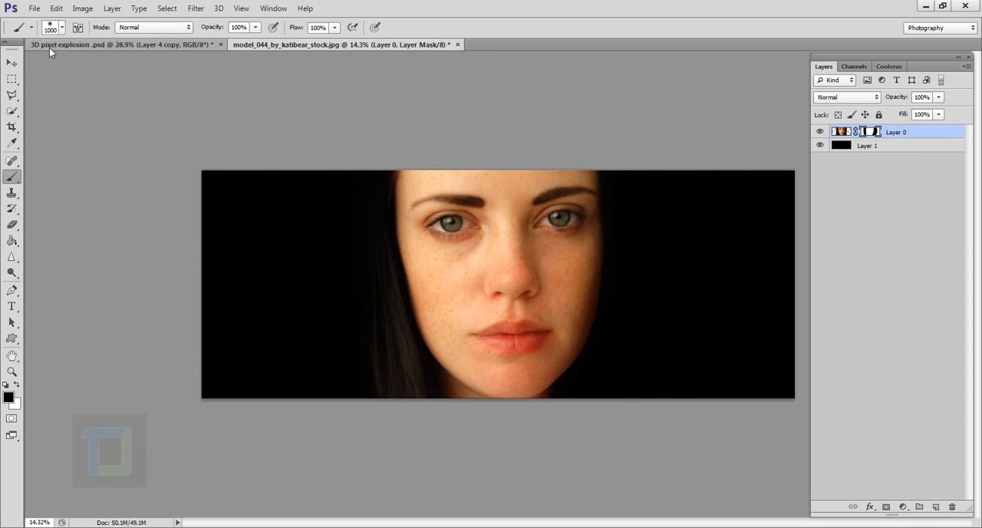
# Step: Create a new 20 by 20 pixel RGB document with a resolution of 100 pixels/inch and a white background
pyautogui.click(29, 10)
pyautogui.click(39, 21)
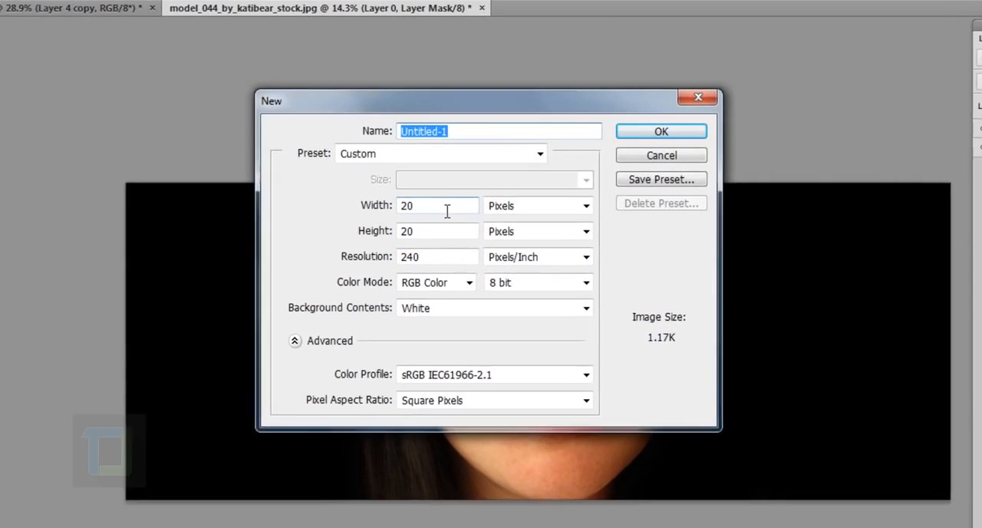
pyautogui.press('Tab')
pyautogui.press('Tab')
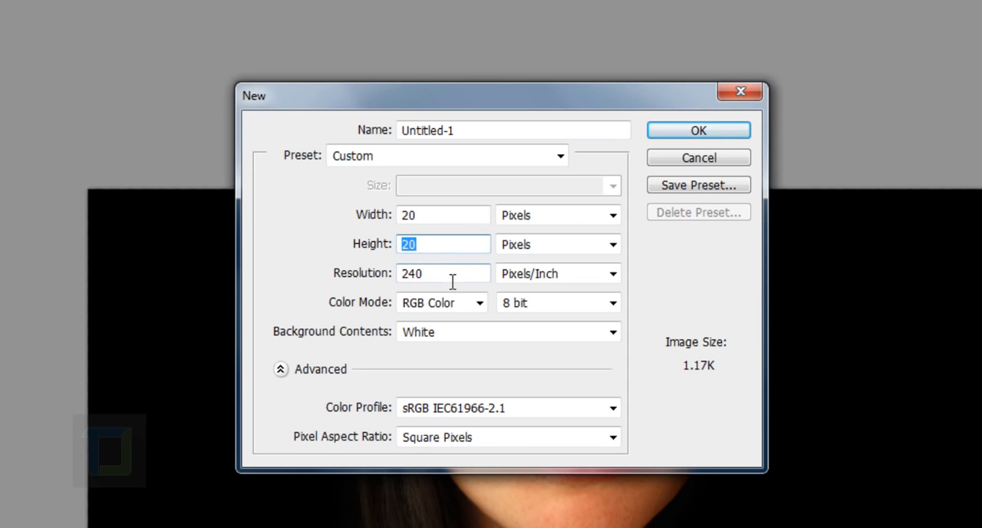
pyautogui.press('Tab')
pyautogui.write('1')
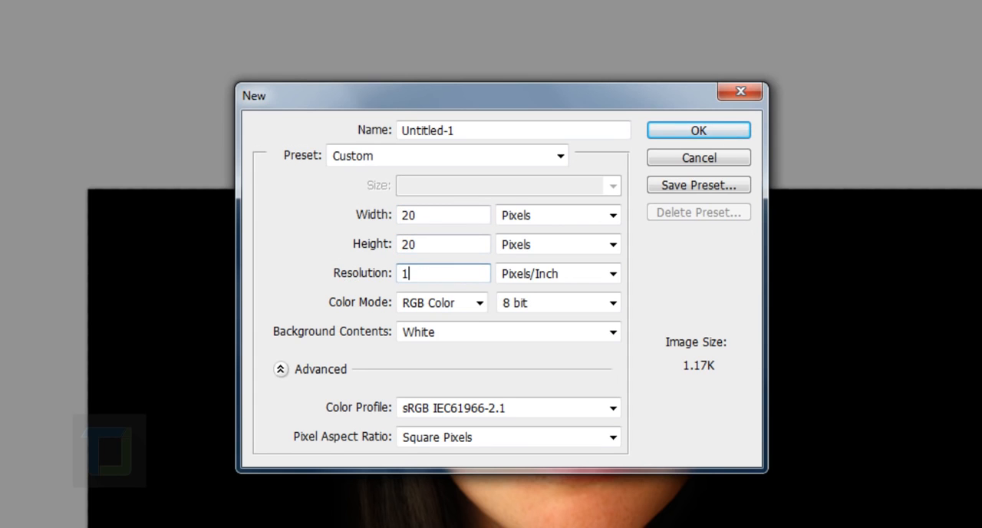
pyautogui.write('00')
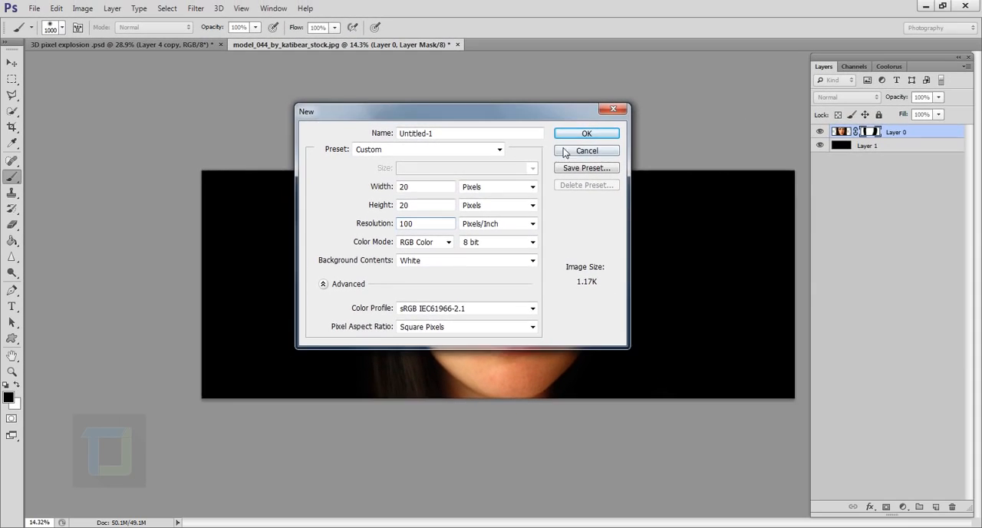
pyautogui.click(586, 134)
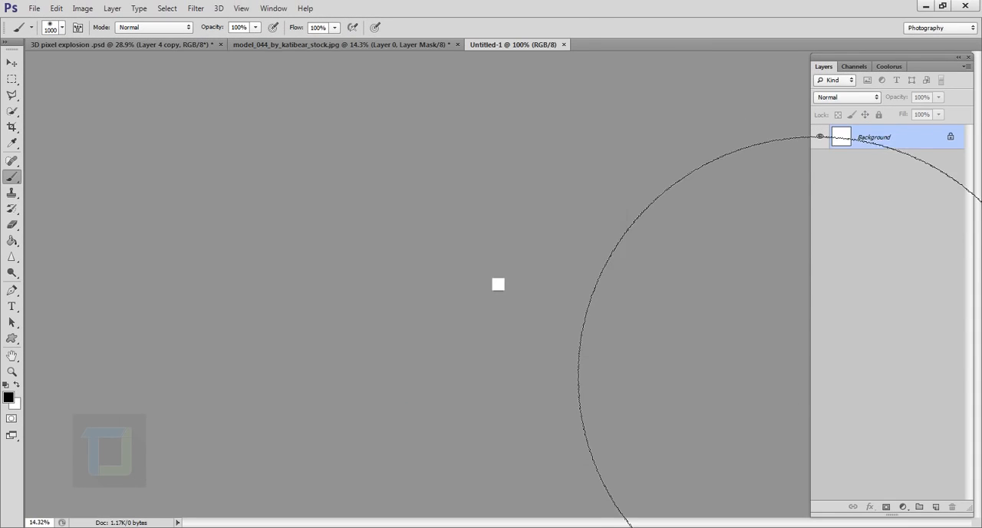
# Step: Draw straight black lines along the left and bottom edges of the white square with a 1 px brush
pyautogui.hotkey('ctrl', '+')
pyautogui.scroll(10, 493, 304)
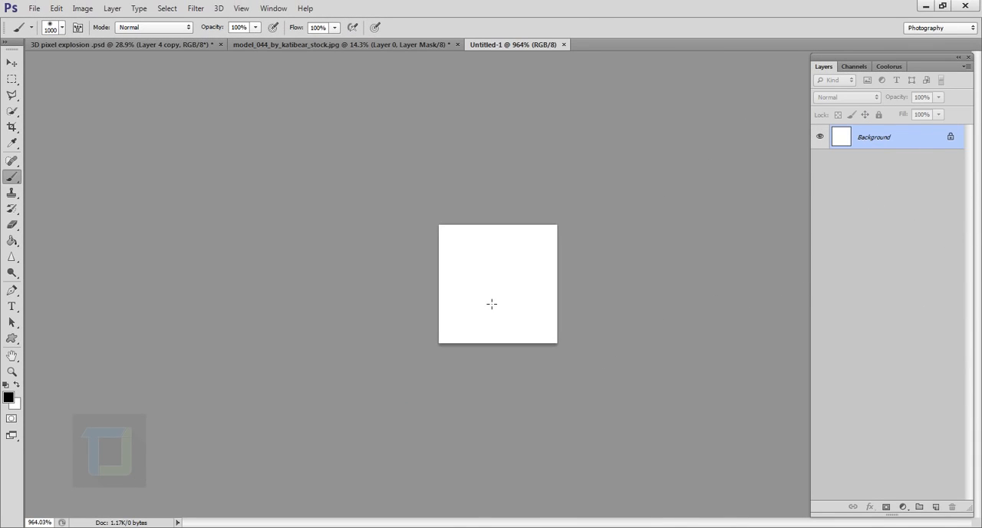
pyautogui.click(63, 28)
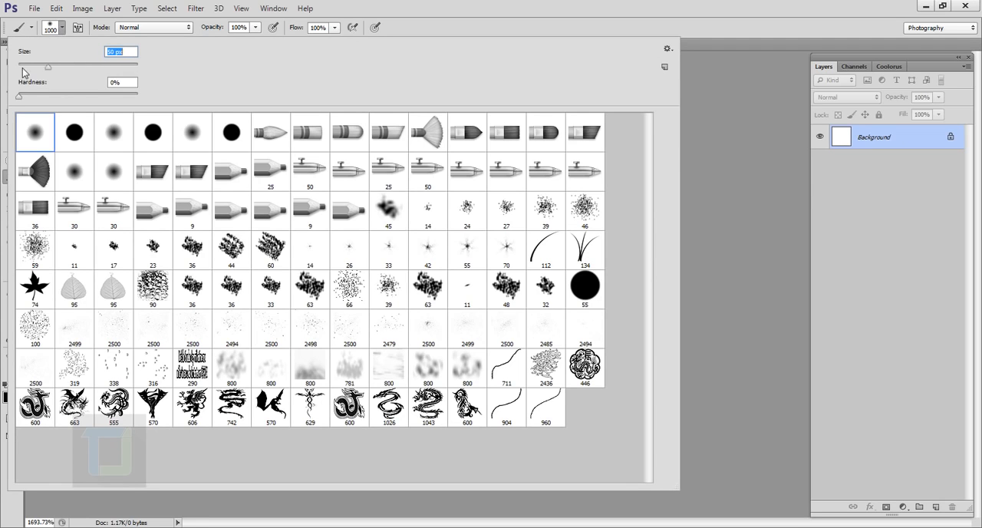
pyautogui.moveTo(23, 68); pyautogui.dragTo(14, 60)
pyautogui.click(429, 2)
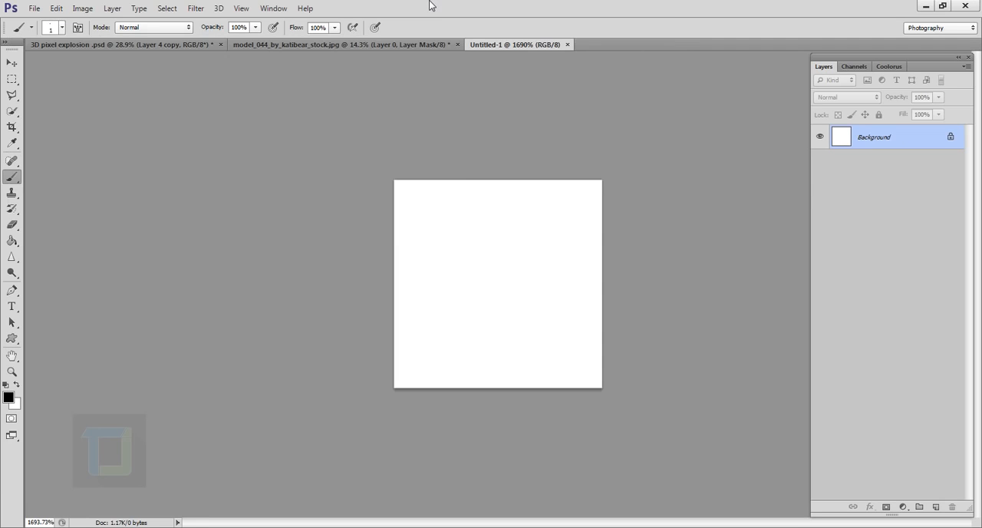
pyautogui.click(400, 187)
pyautogui.press('shift')
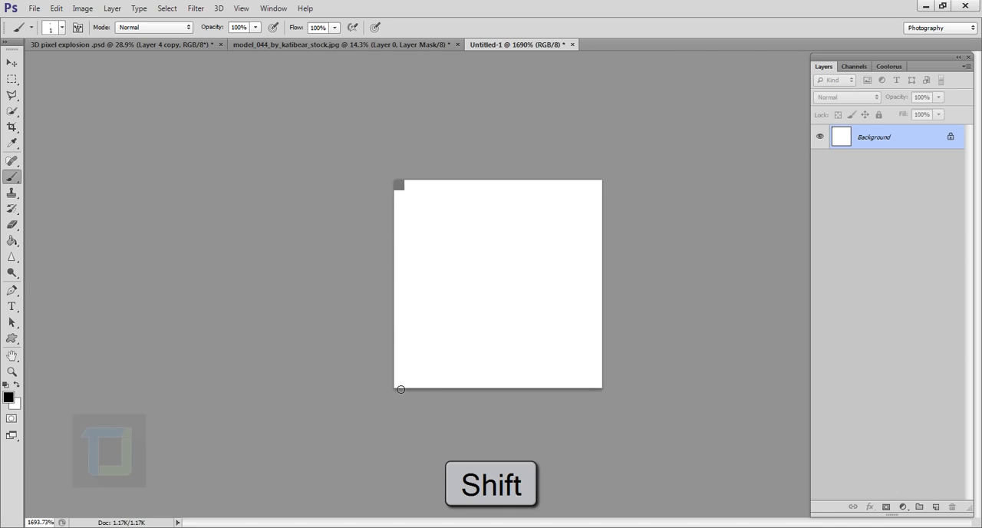
pyautogui.keyDown('shift'); pyautogui.click(400, 389); pyautogui.keyUp('shift')
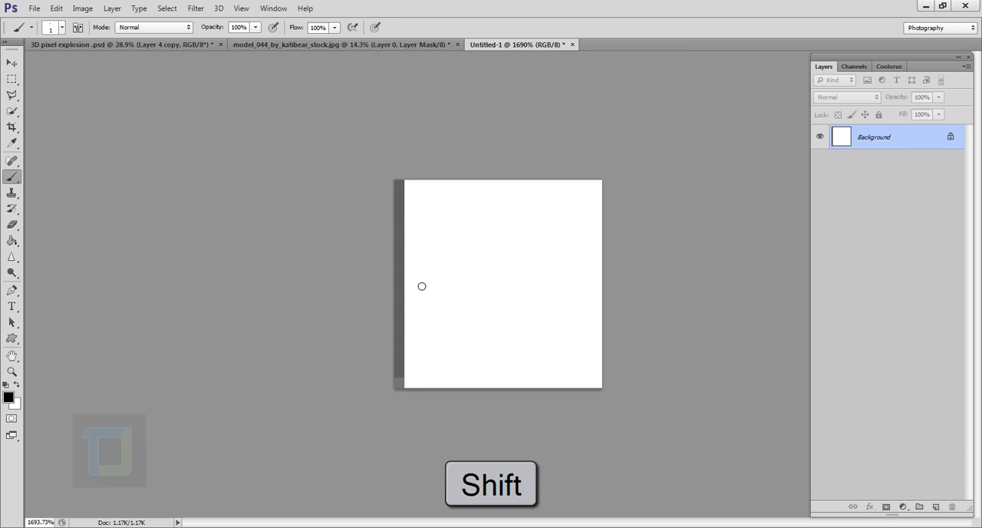
pyautogui.keyDown('shift'); pyautogui.click(604, 391); pyautogui.keyUp('shift')
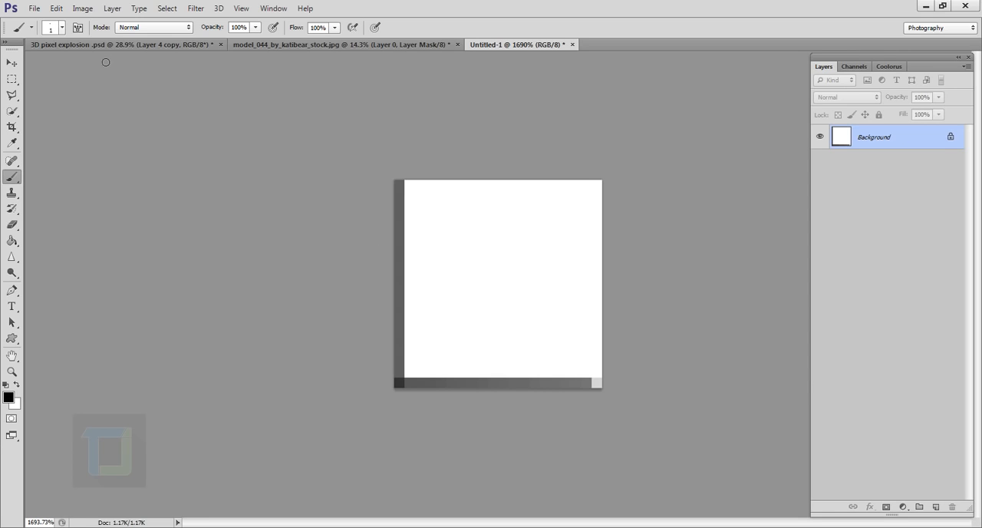
# Step: Define the white square with black edge lines as a pattern named "box pattern for tut"
pyautogui.click(57, 8)
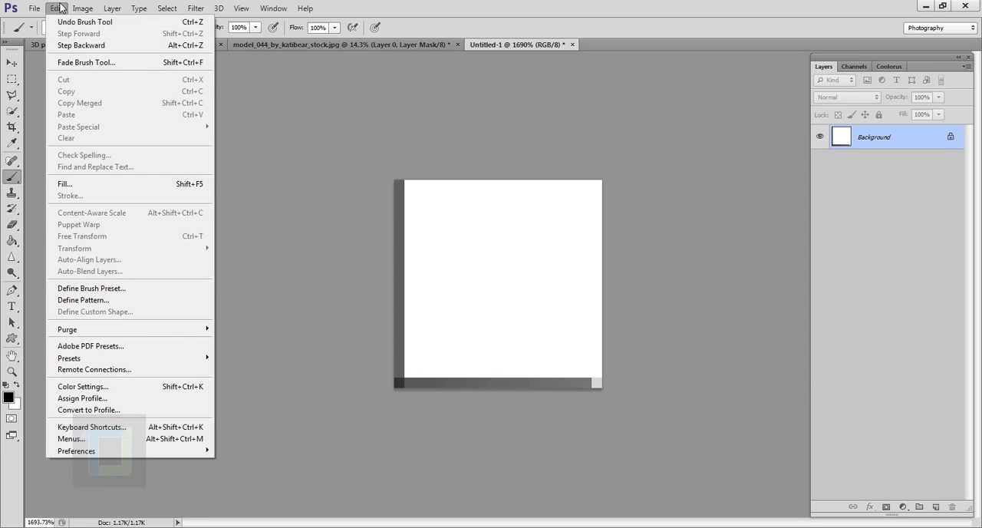
pyautogui.click(105, 299)
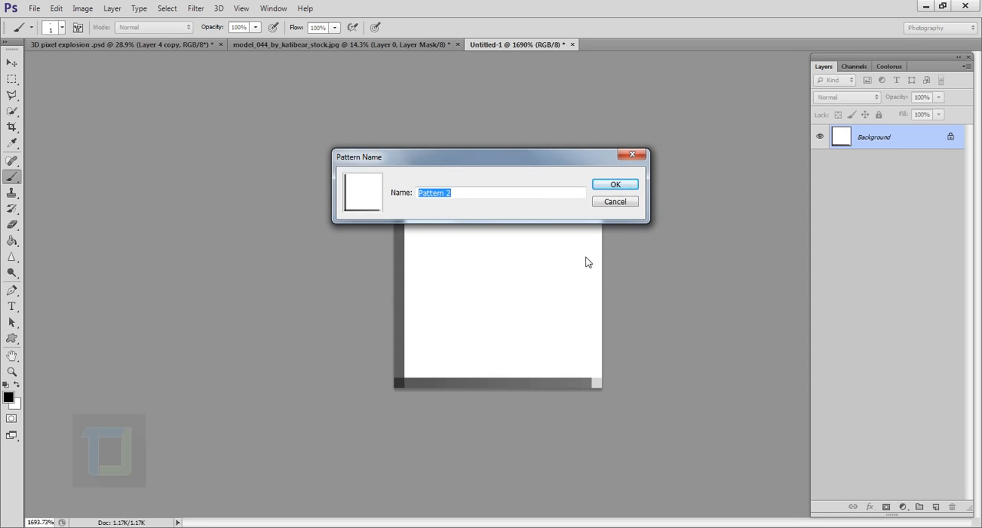
pyautogui.write('box p')
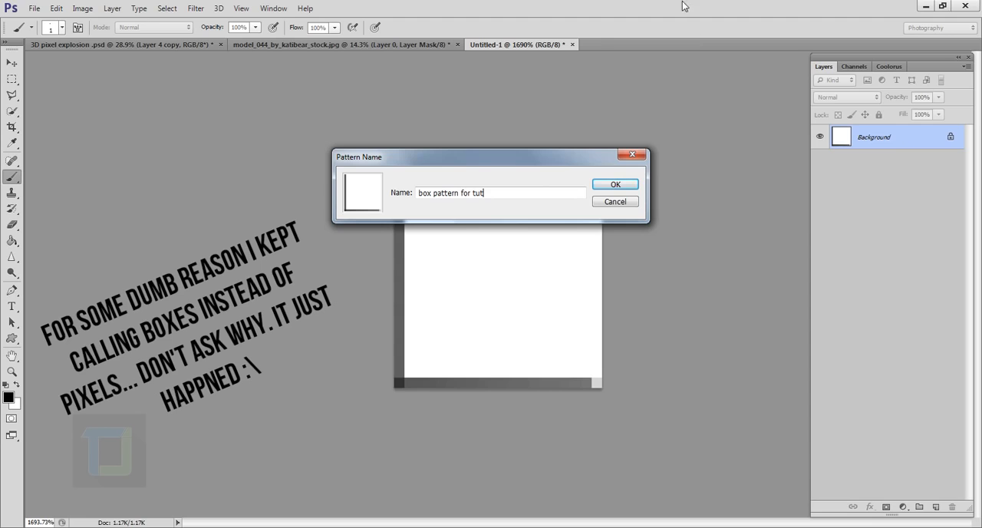
pyautogui.click(615, 187)
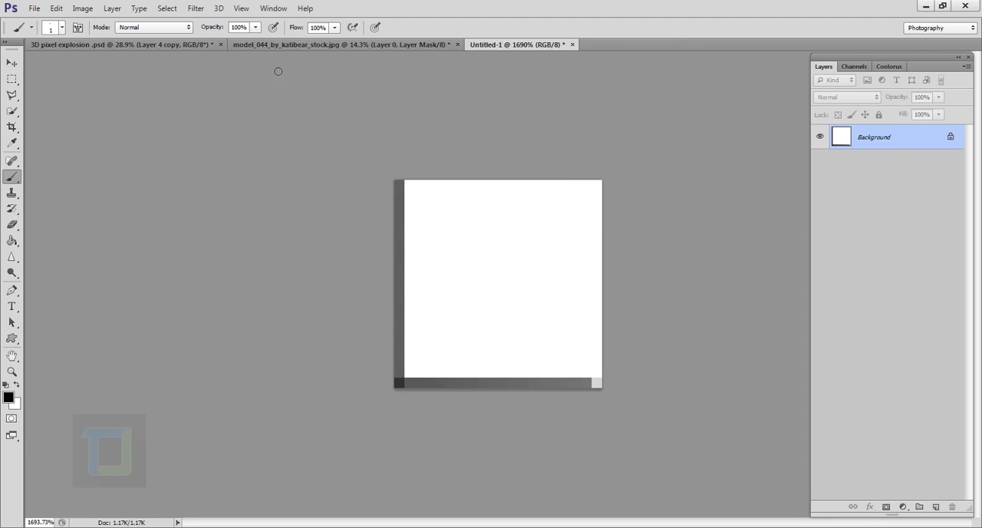
# Step: Add a new layer above the portrait in the model_044 document and fill it with white
pyautogui.click(293, 45)
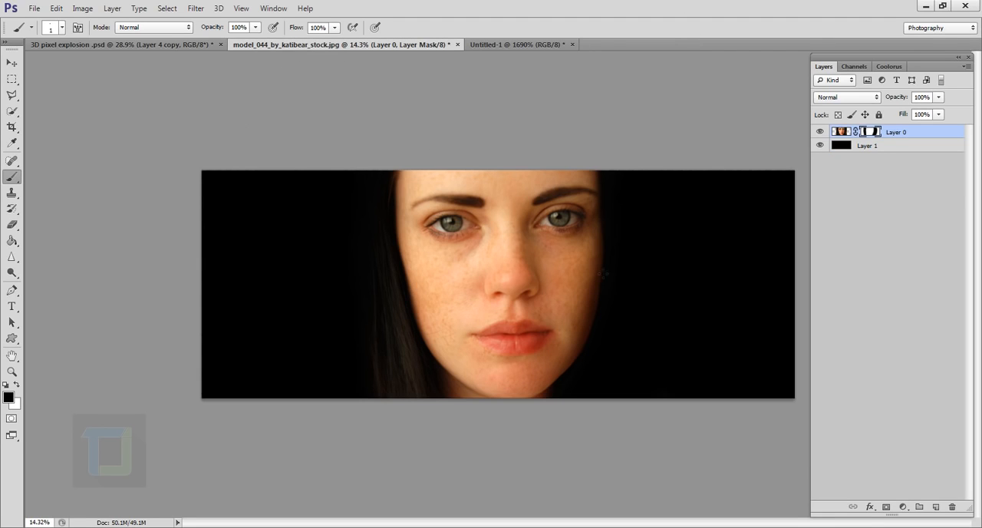
pyautogui.click(936, 506)
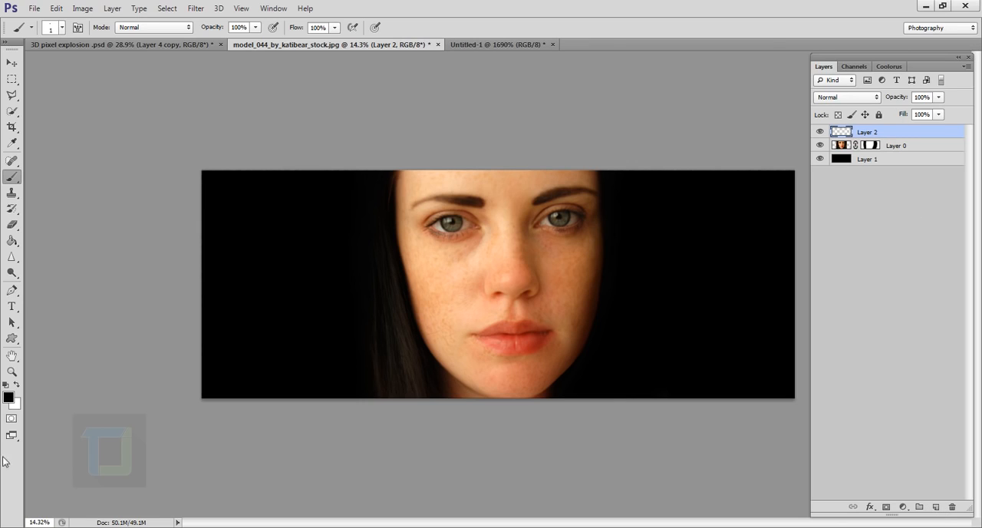
pyautogui.click(16, 384)
pyautogui.click(12, 240)
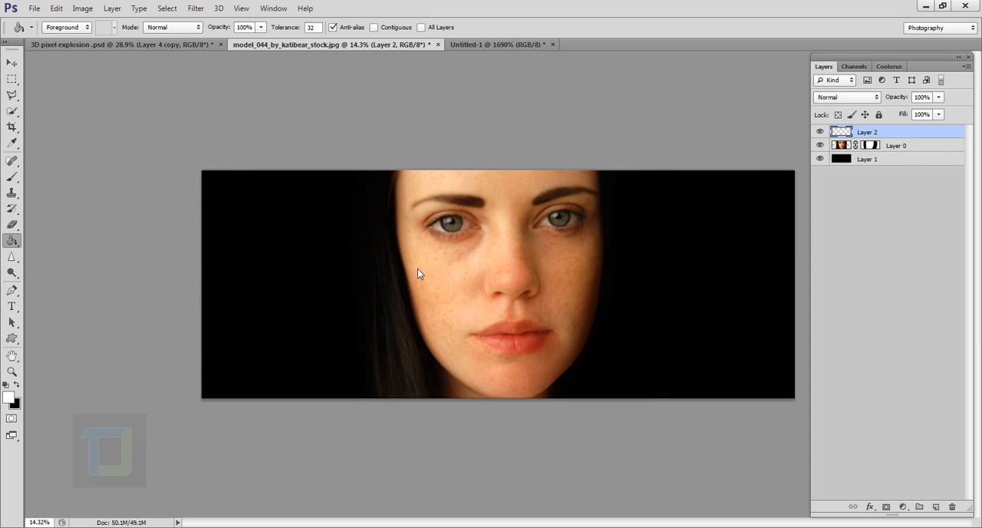
pyautogui.click(418, 273)
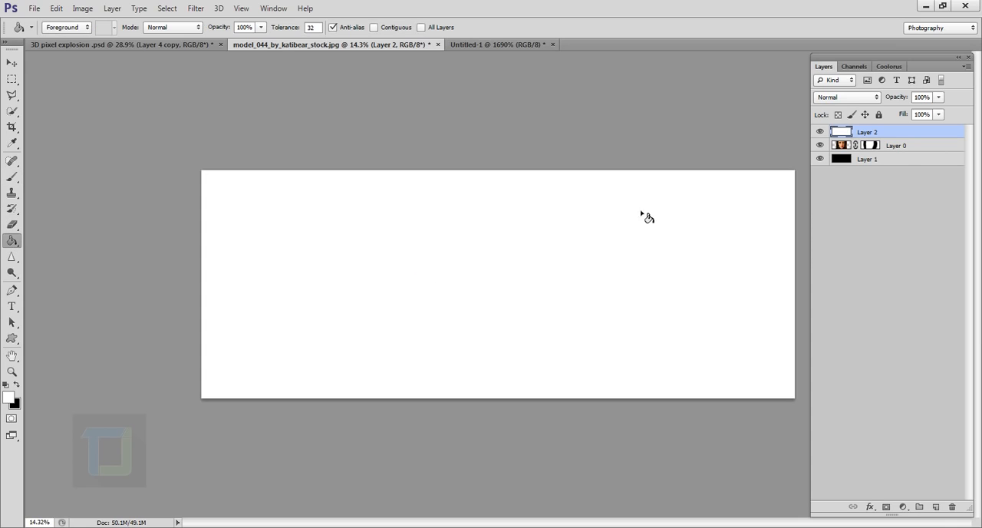
# Step: Add a Pattern Overlay style to the white Layer 2 using the "box pattern for tut" pattern
pyautogui.doubleClick(940, 137)
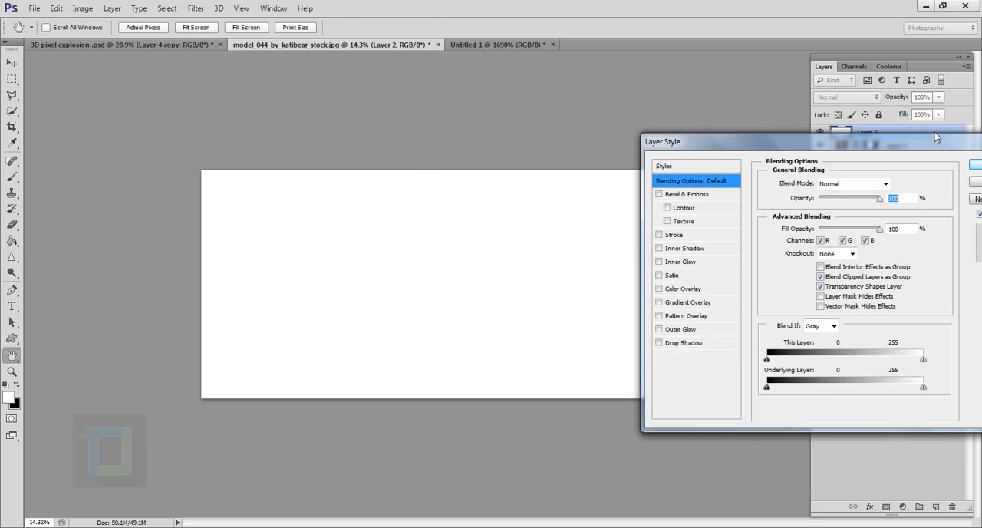
pyautogui.click(658, 316)
pyautogui.click(673, 322)
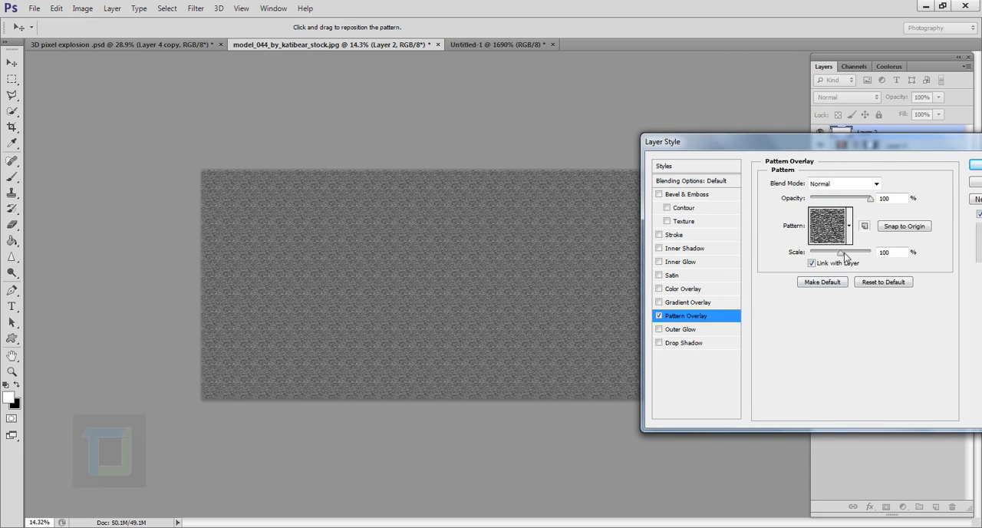
pyautogui.click(848, 227)
pyautogui.moveTo(943, 305); pyautogui.dragTo(936, 438)
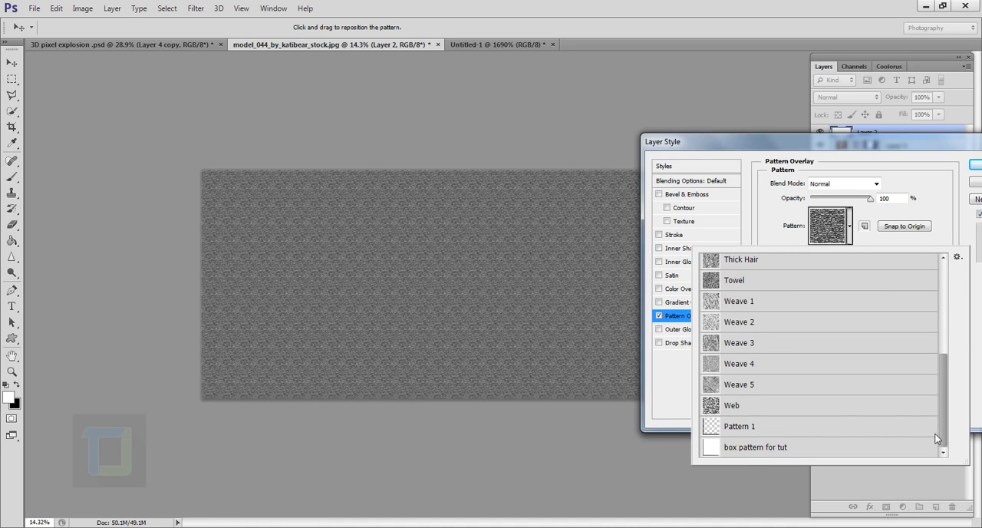
pyautogui.click(758, 453)
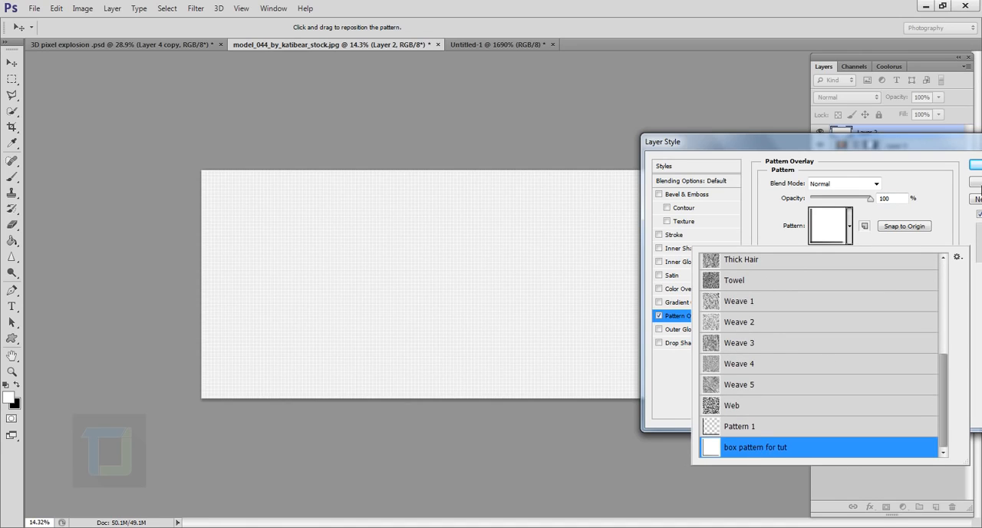
pyautogui.click(940, 176)
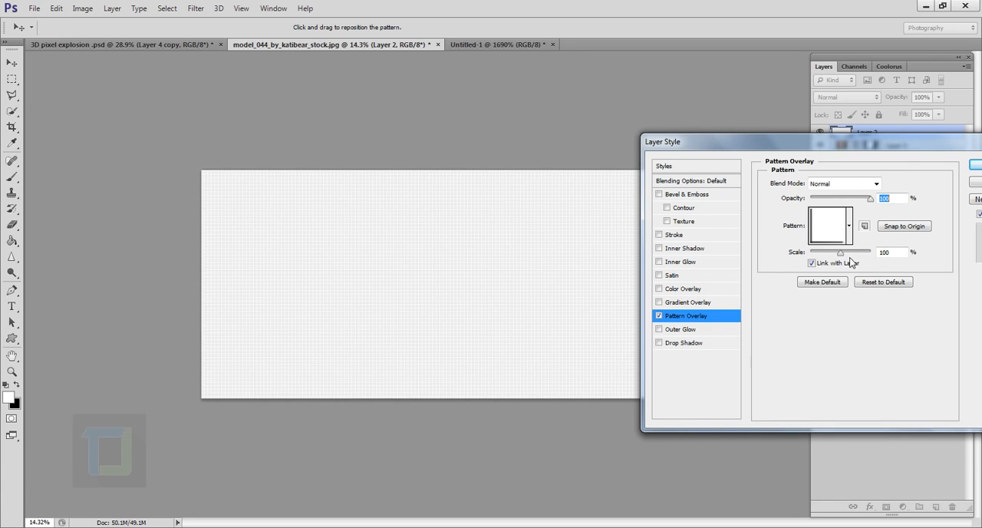
# Step: Set the Pattern Overlay scale to 1000% and apply the layer style
pyautogui.moveTo(842, 258); pyautogui.dragTo(876, 254)
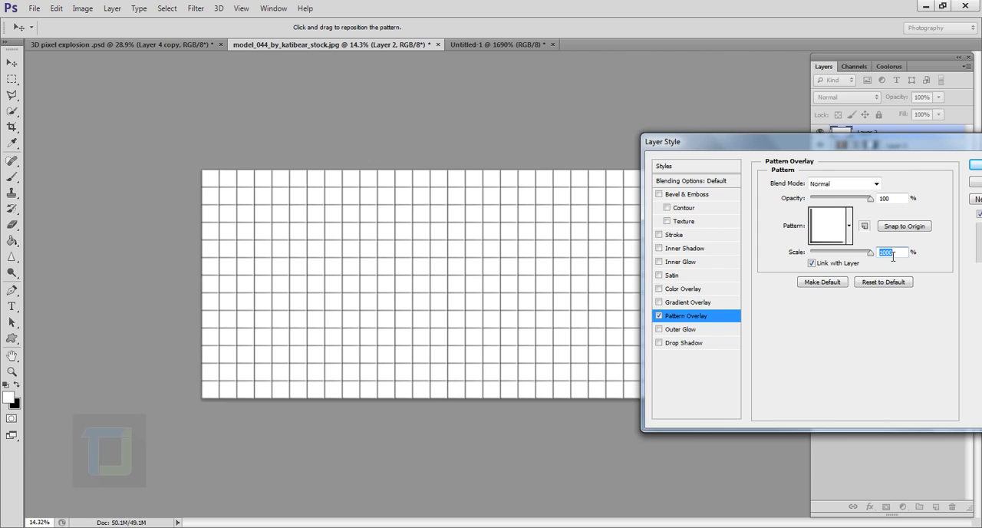
pyautogui.click(977, 166)
pyautogui.scroll(-3, 587, 274)
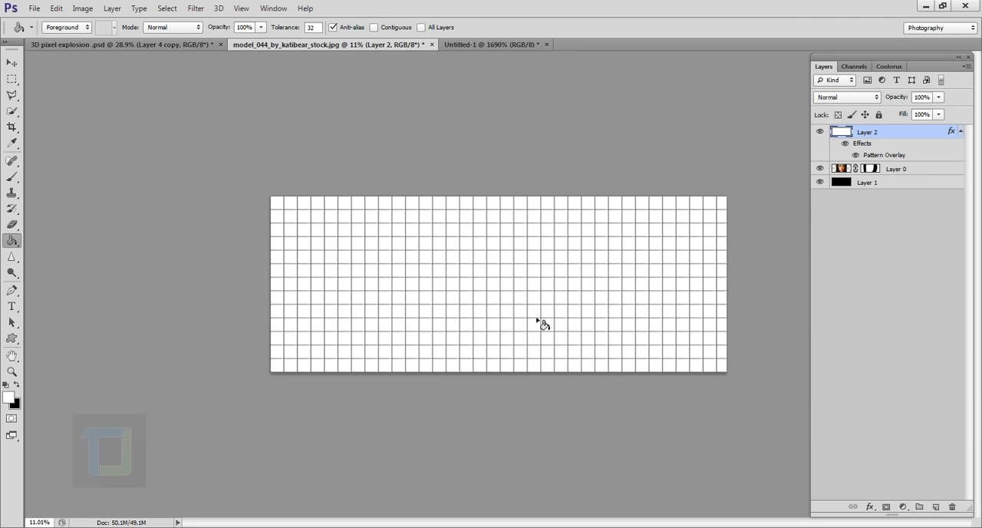
pyautogui.scroll(-2, 870, 302)
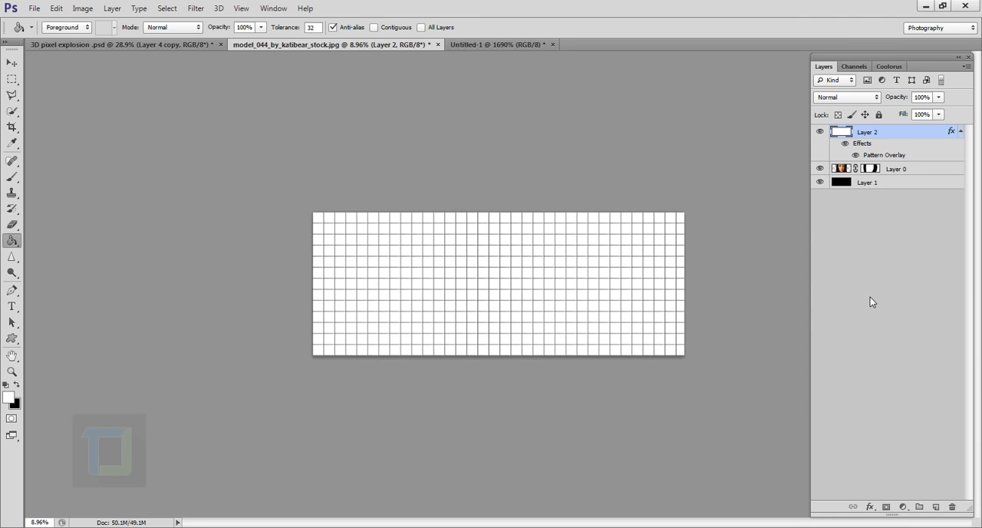
# Step: Rasterize the layer style of Layer 2, and briefly hide the grid to check the portrait underneath
pyautogui.rightClick(896, 137)
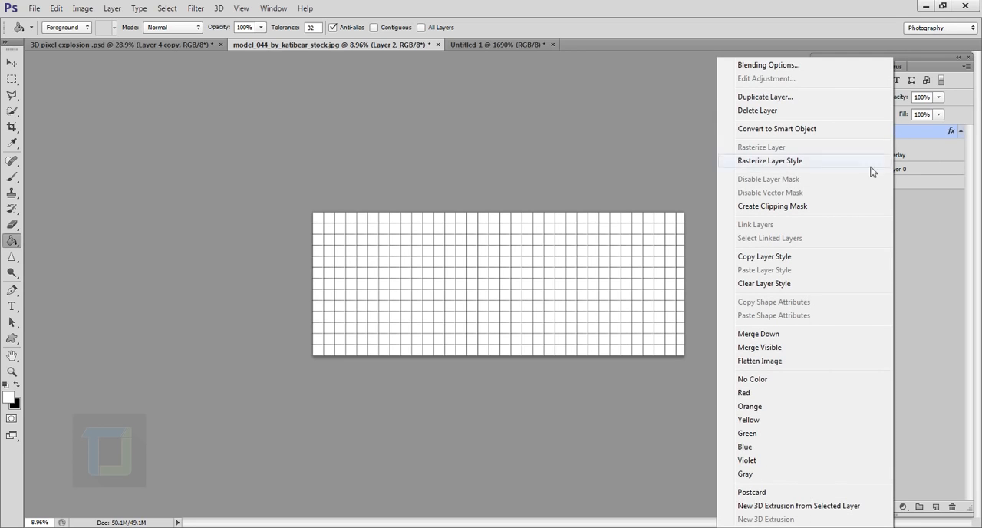
pyautogui.click(787, 162)
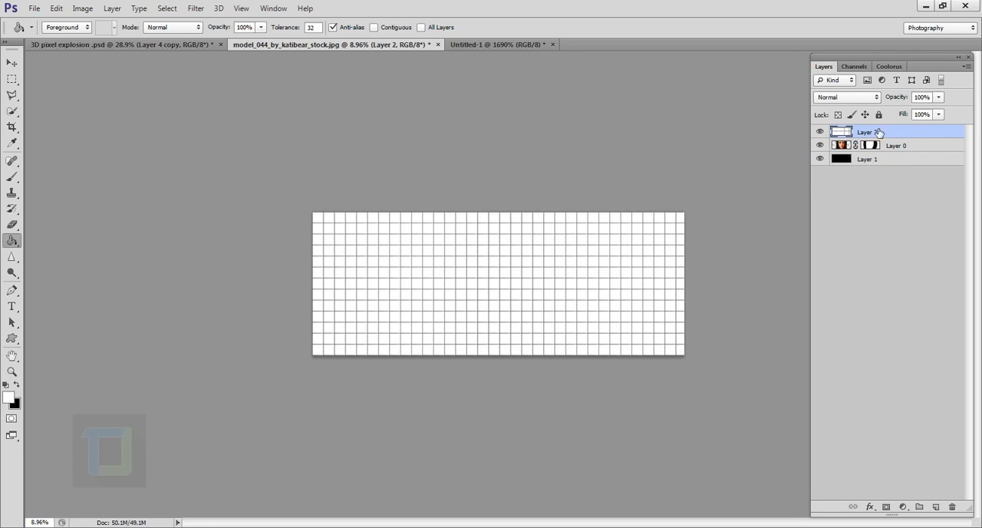
pyautogui.click(820, 132)
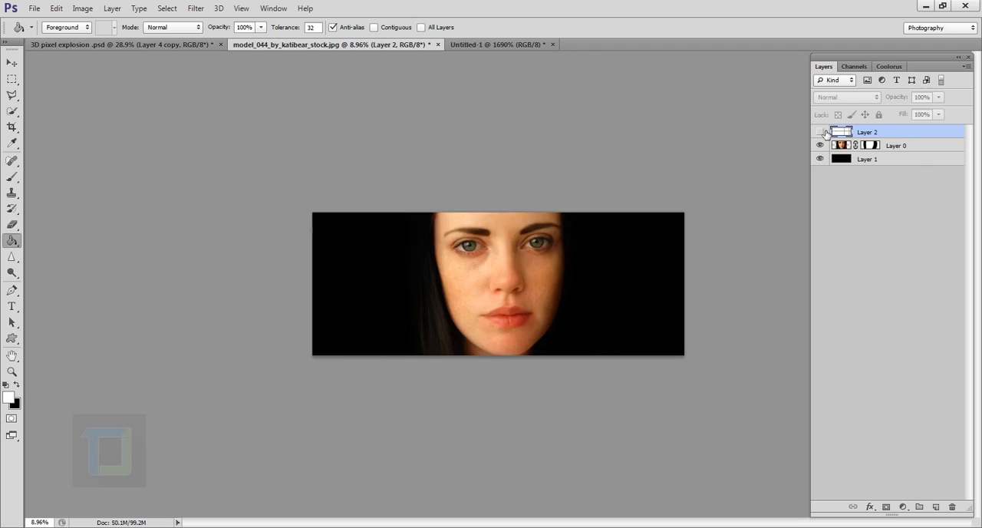
pyautogui.click(820, 133)
# Step: Enlarge the grid on Layer 2 proportionally from its center, well beyond the canvas edges, with Free Transform
pyautogui.hotkey('ctrl', '+')
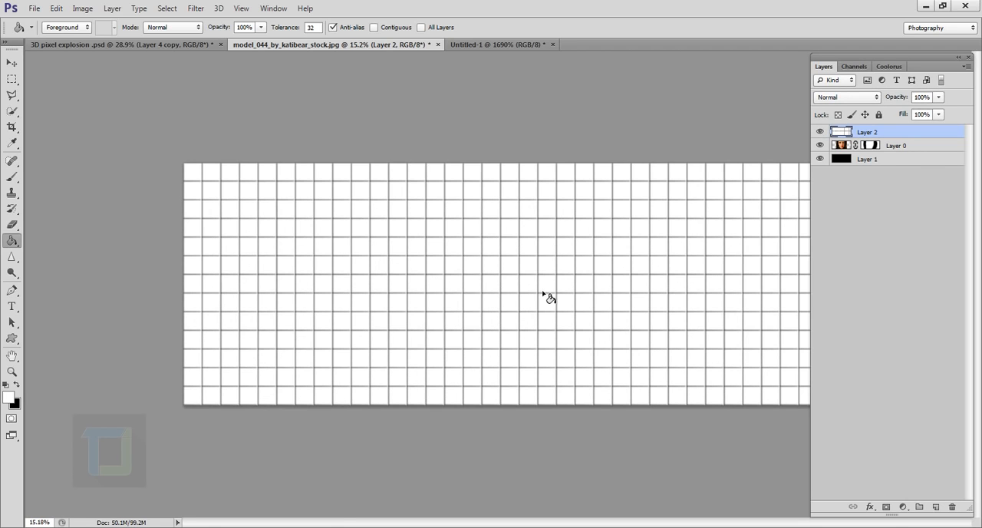
pyautogui.hotkey('ctrl', '-')
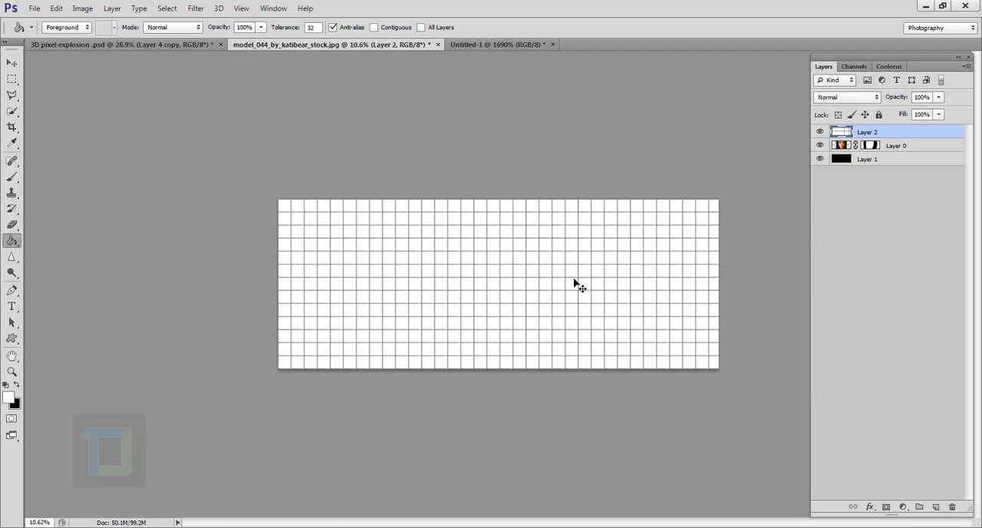
pyautogui.hotkey('ctrl', 't')
pyautogui.hotkey('ctrl', 't')
pyautogui.scroll(-3, 539, 253)
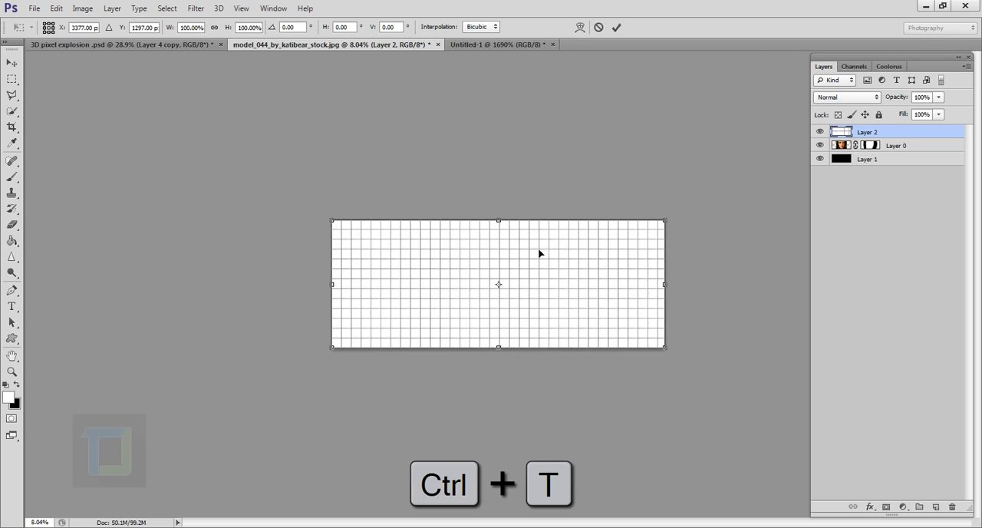
pyautogui.hotkey('alt', 'shift')
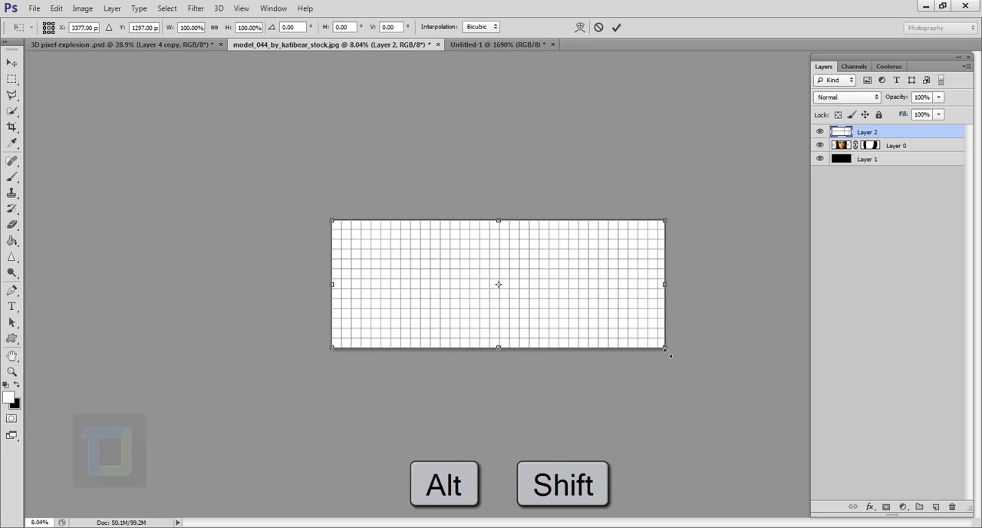
pyautogui.moveTo(666, 350); pyautogui.dragTo(741, 377)
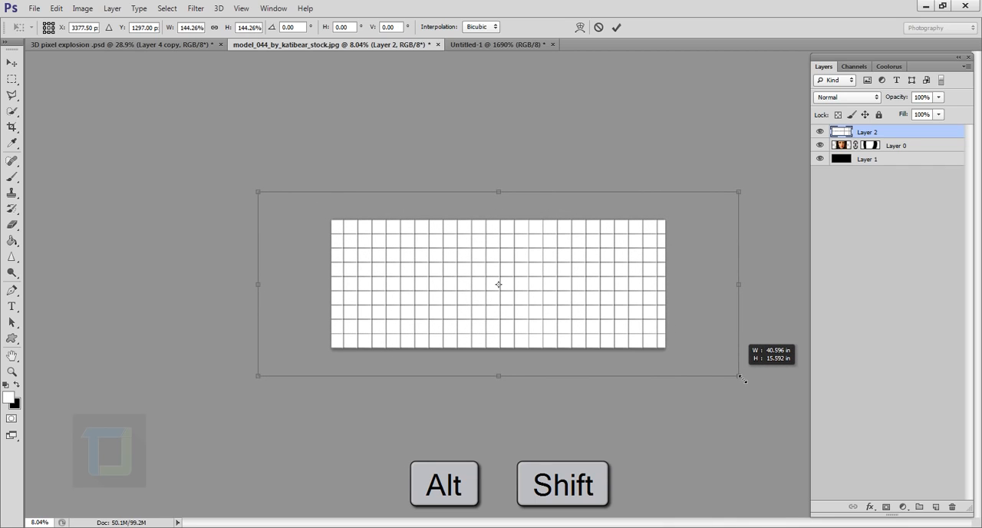
pyautogui.moveTo(741, 378); pyautogui.dragTo(749, 380)
pyautogui.press('g')
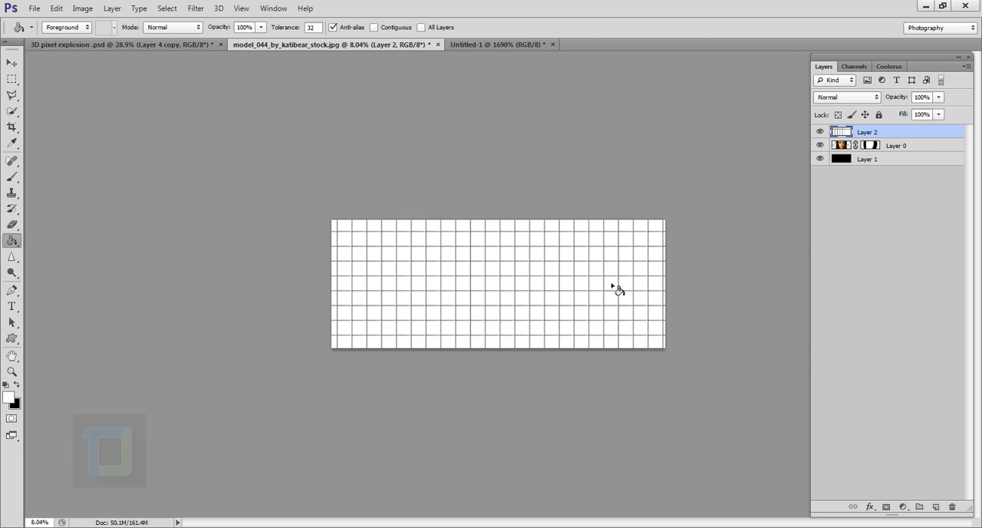
# Step: Select the white grid squares with Color Range at fuzziness 200, delete them from Layer 2, and deselect
pyautogui.hotkey('ctrl', '+')
pyautogui.hotkey('ctrl', '+')
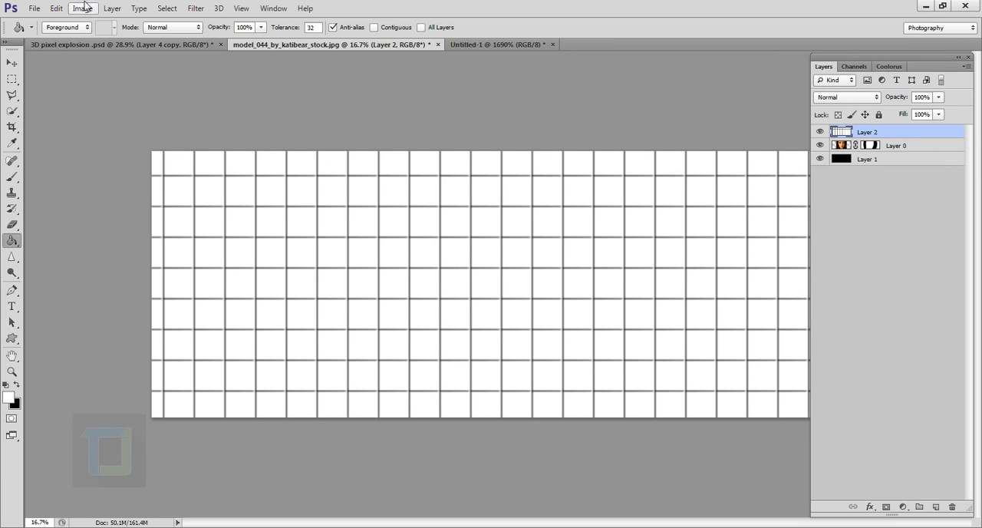
pyautogui.click(167, 7)
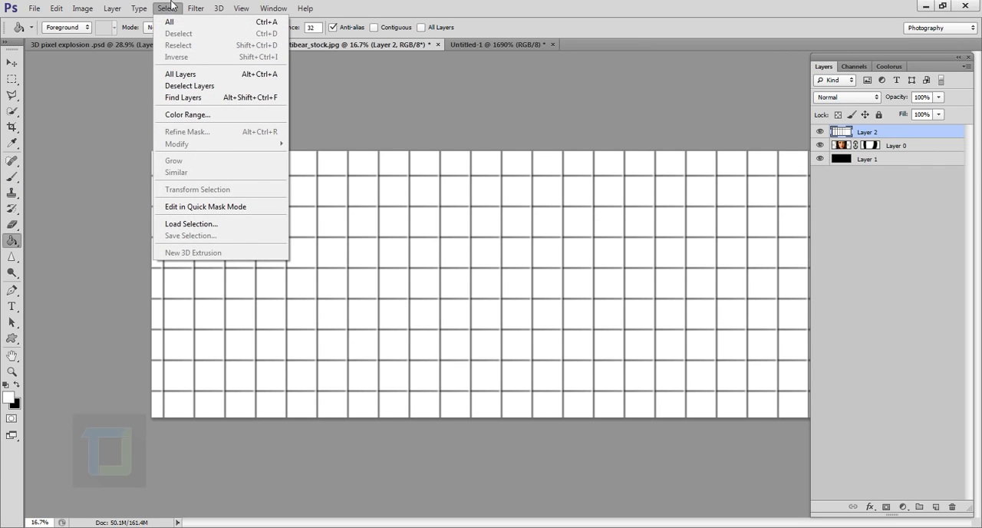
pyautogui.click(207, 114)
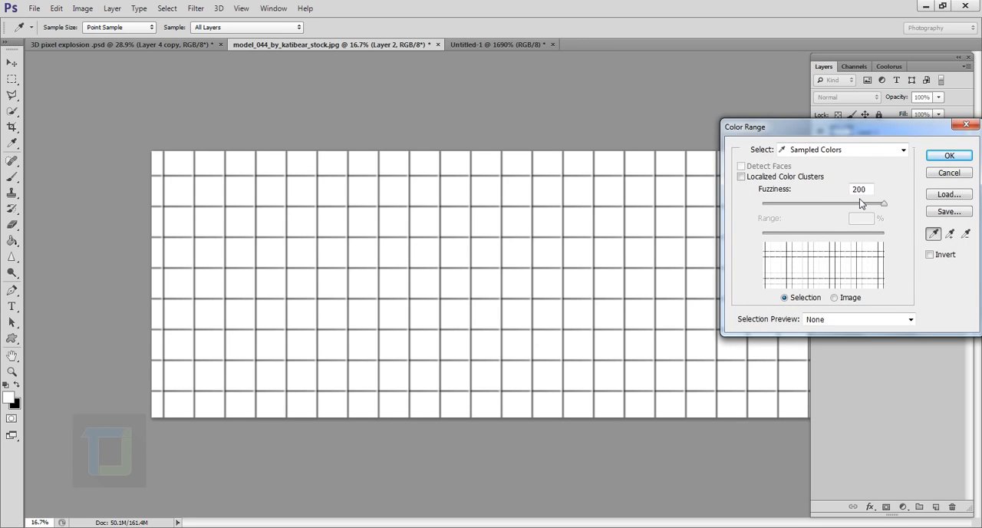
pyautogui.click(949, 155)
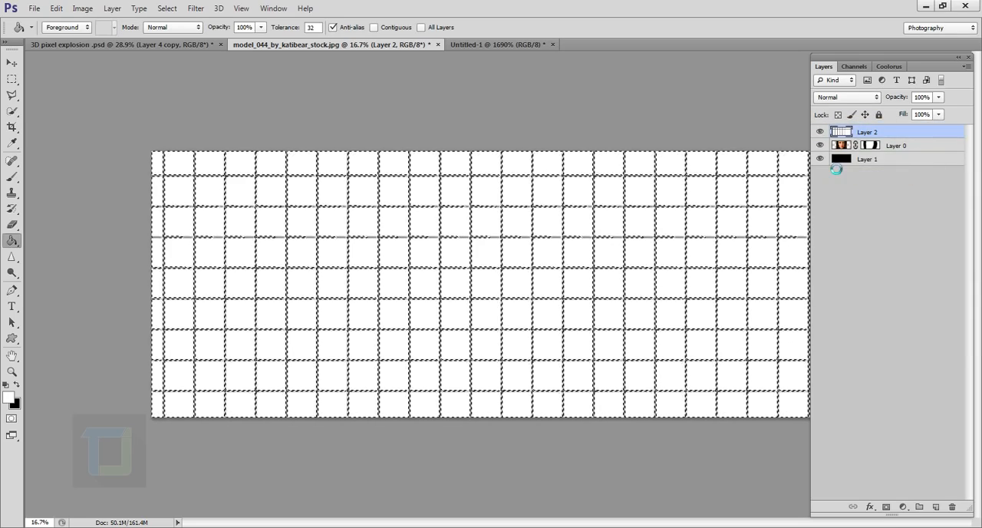
pyautogui.press('Delete')
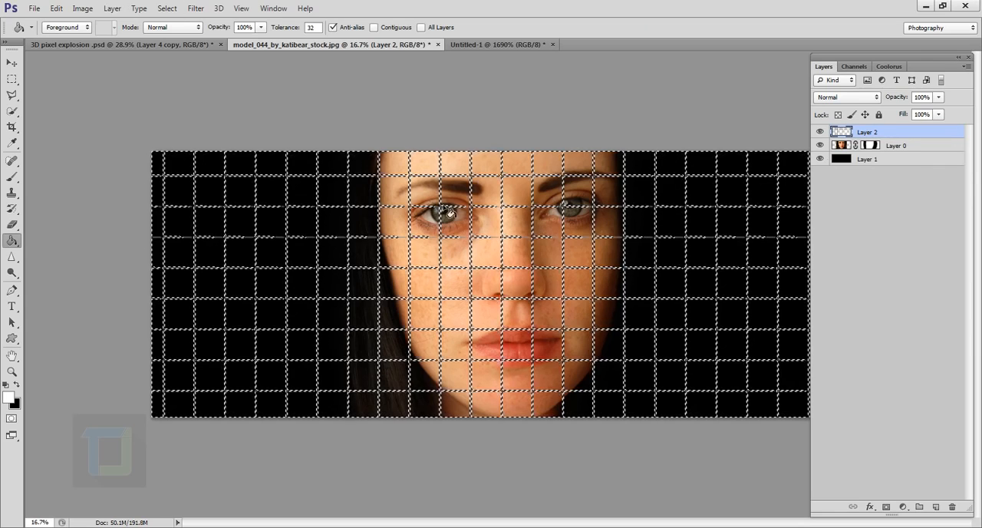
pyautogui.click(192, 8)
pyautogui.moveTo(167, 9)
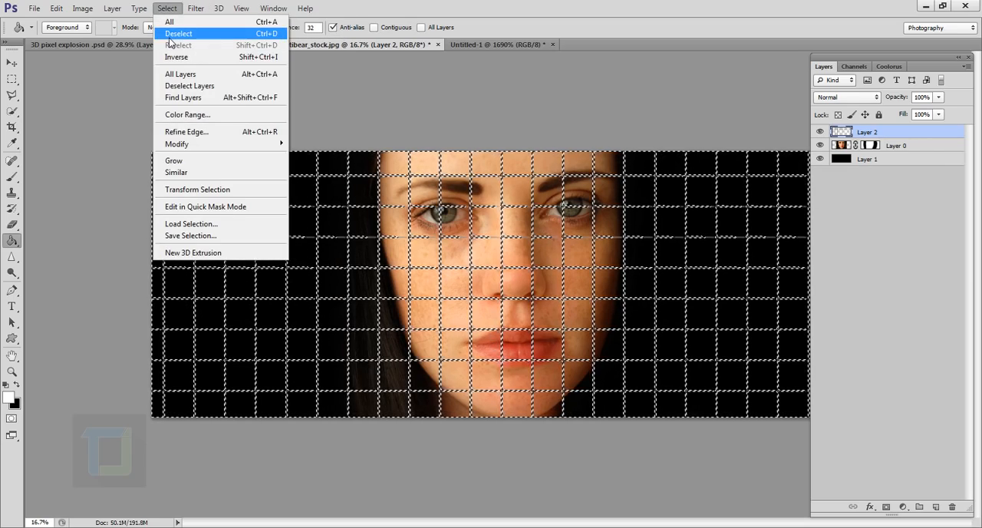
pyautogui.click(172, 35)
# Step: Erase the grid lines over the black background to the left of the portrait with the 400 px Eraser tool
pyautogui.scroll(2, 553, 317)
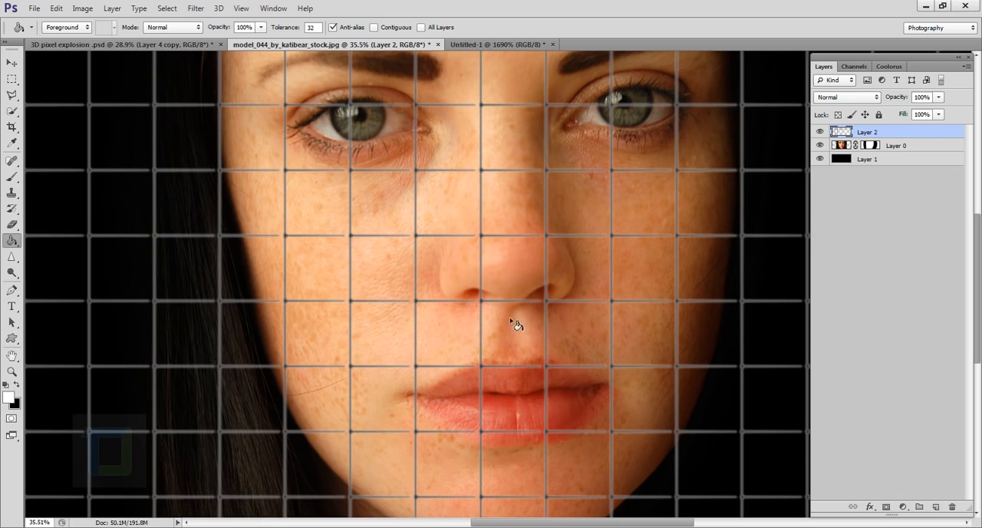
pyautogui.scroll(-2, 515, 325)
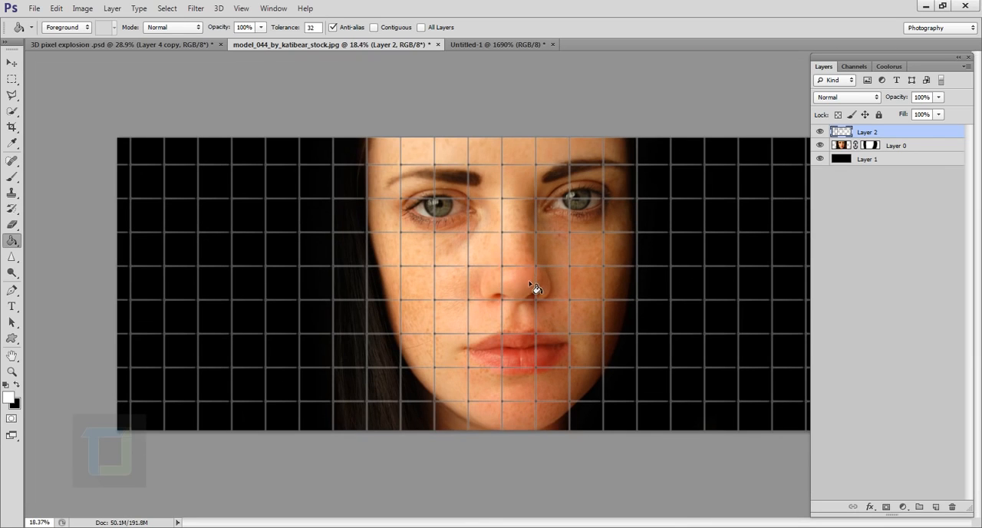
pyautogui.scroll(-1, 534, 288)
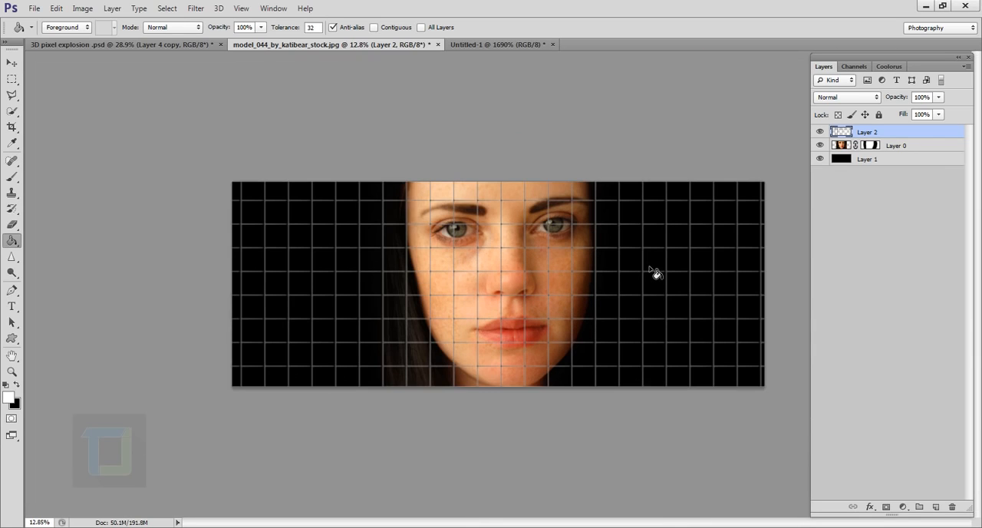
pyautogui.click(11, 224)
pyautogui.click(55, 227)
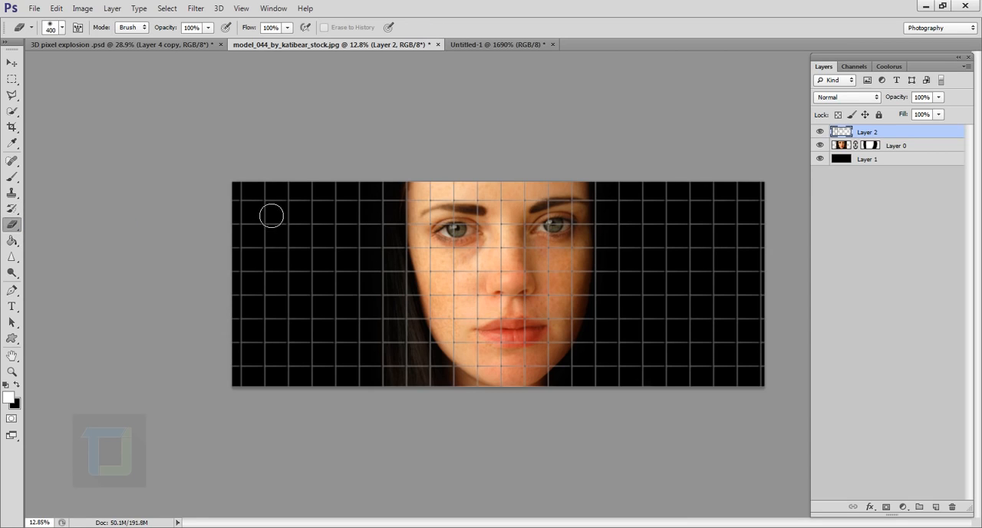
pyautogui.moveTo(250, 217)
pyautogui.mouseDown()
pyautogui.moveTo(260, 335)
pyautogui.moveTo(260, 233)
pyautogui.moveTo(252, 443)
pyautogui.moveTo(295, 280)
pyautogui.moveTo(298, 194)
pyautogui.moveTo(302, 326)
pyautogui.moveTo(271, 372)
pyautogui.moveTo(254, 336)
pyautogui.moveTo(300, 144)
pyautogui.moveTo(338, 232)
pyautogui.moveTo(351, 366)
pyautogui.mouseUp()
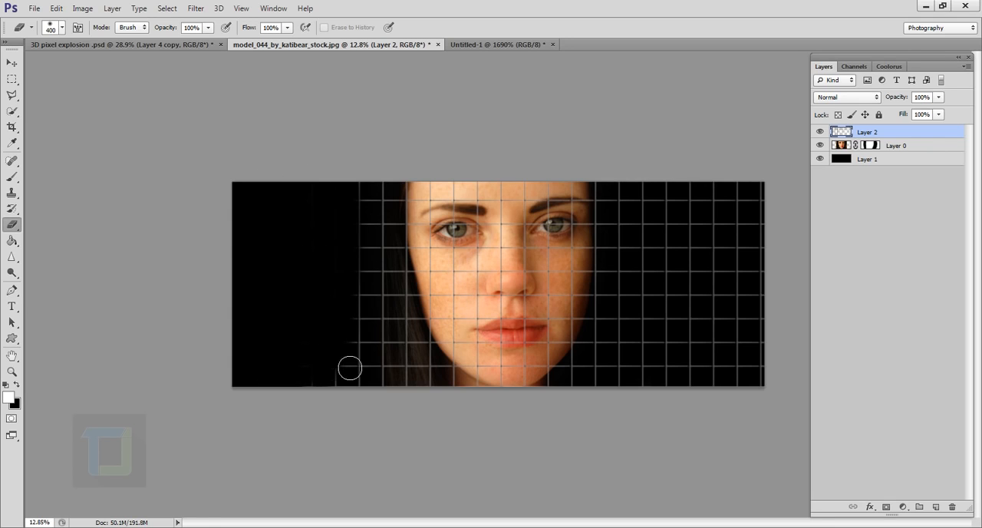
# Step: Enlarge the eraser to 1100 px and erase the grid lines over the hair and the left half of the face
pyautogui.press(']')
pyautogui.press(']')
pyautogui.press(']')
pyautogui.press(']')
pyautogui.press(']')
pyautogui.press(']')
pyautogui.press(']')
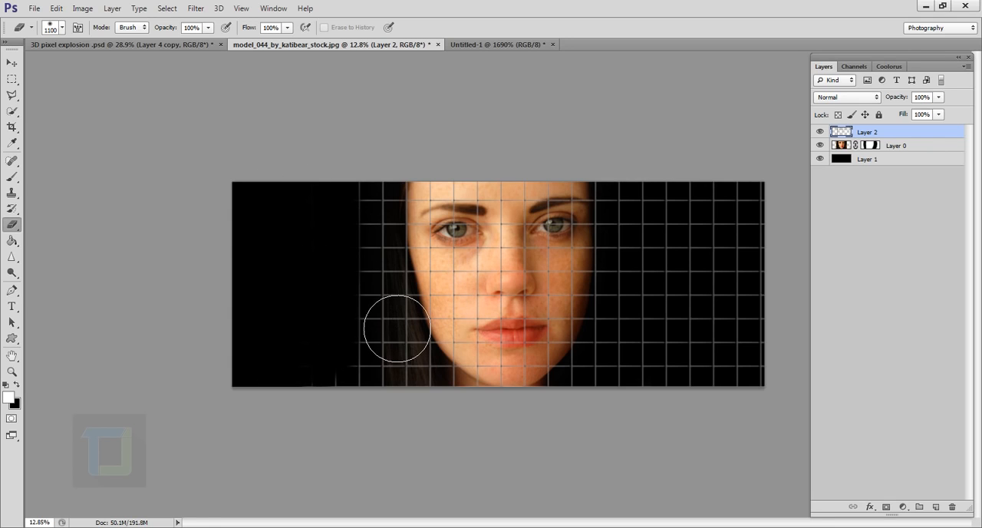
pyautogui.moveTo(395, 329)
pyautogui.mouseDown()
pyautogui.moveTo(393, 354)
pyautogui.moveTo(379, 313)
pyautogui.moveTo(389, 409)
pyautogui.moveTo(367, 229)
pyautogui.moveTo(387, 296)
pyautogui.moveTo(386, 232)
pyautogui.moveTo(393, 261)
pyautogui.moveTo(386, 328)
pyautogui.mouseUp()
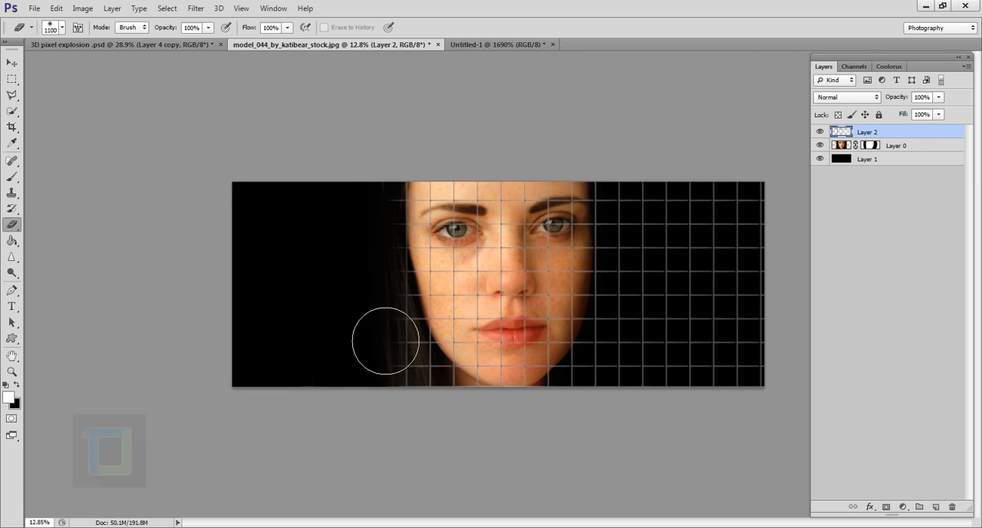
pyautogui.press('[')
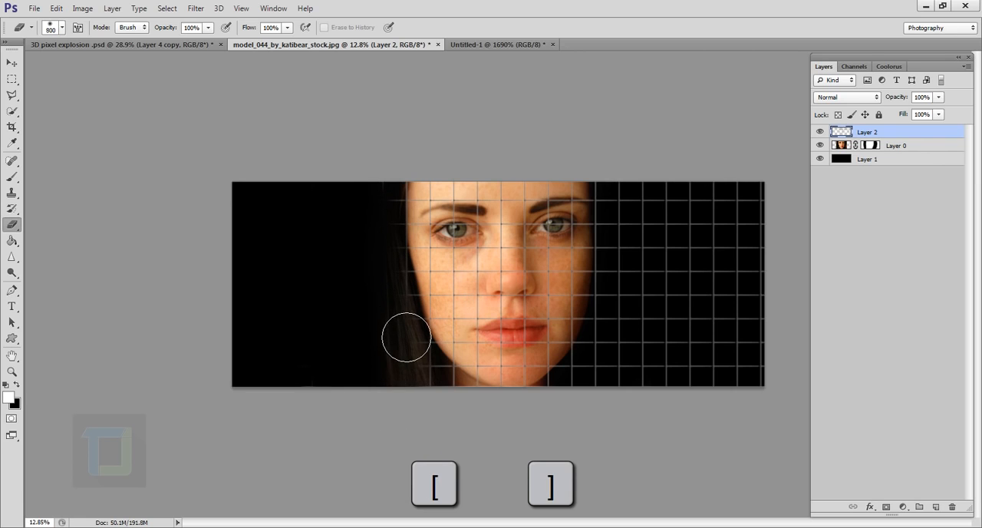
pyautogui.press(']')
pyautogui.moveTo(419, 348)
pyautogui.mouseDown()
pyautogui.moveTo(442, 418)
pyautogui.moveTo(427, 352)
pyautogui.moveTo(435, 376)
pyautogui.moveTo(439, 226)
pyautogui.moveTo(448, 311)
pyautogui.moveTo(461, 300)
pyautogui.moveTo(458, 314)
pyautogui.moveTo(457, 267)
pyautogui.moveTo(455, 332)
pyautogui.moveTo(459, 300)
pyautogui.moveTo(470, 385)
pyautogui.moveTo(475, 399)
pyautogui.moveTo(480, 372)
pyautogui.moveTo(488, 420)
pyautogui.moveTo(473, 255)
pyautogui.mouseUp()
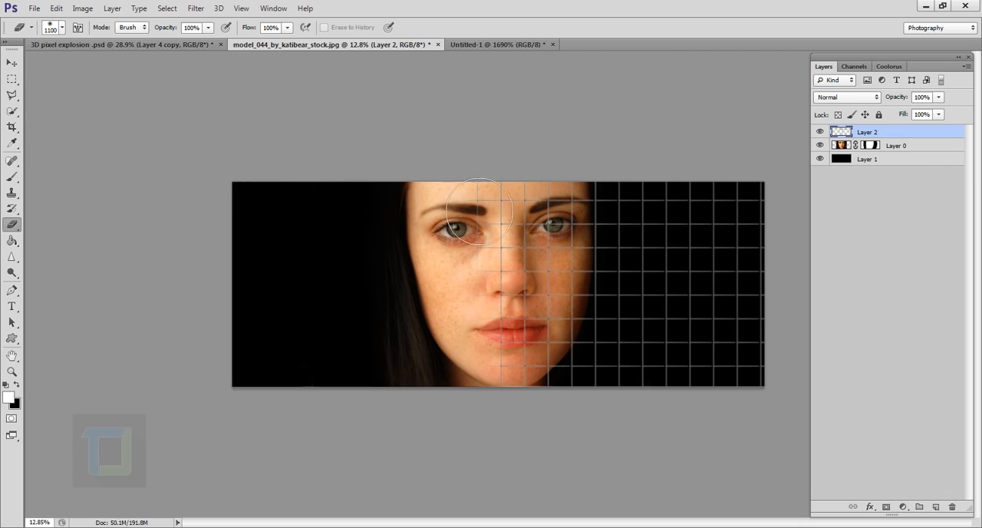
# Step: Erase the outer grid lines over the black background to the right of the face, leaving a soft fade beside the cheek
pyautogui.scroll(5, 466, 250)
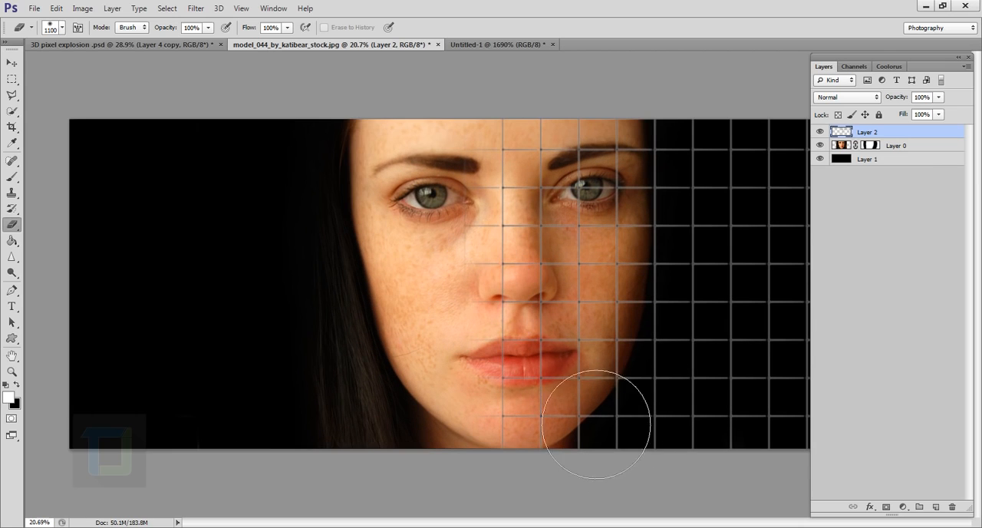
pyautogui.scroll(-3, 629, 410)
pyautogui.moveTo(738, 378); pyautogui.dragTo(767, 340)
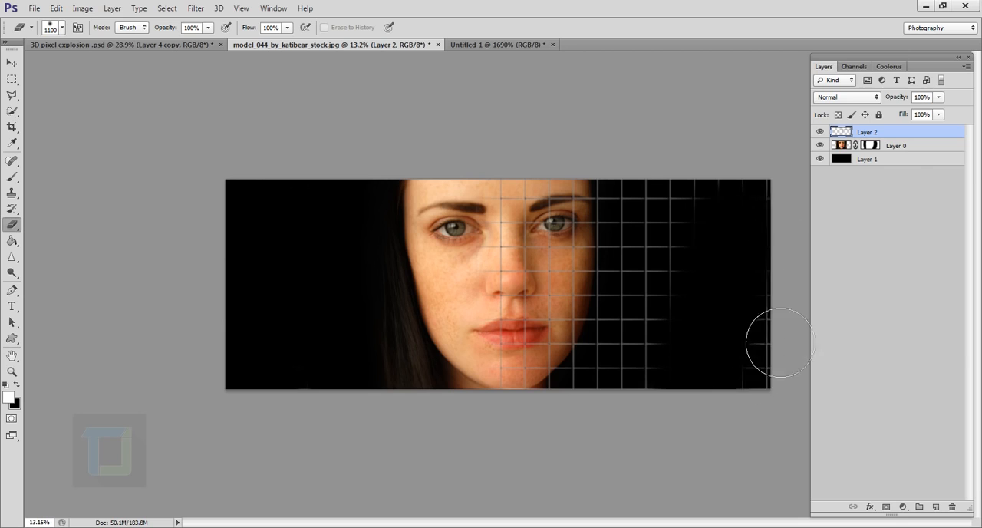
pyautogui.moveTo(750, 224)
pyautogui.mouseDown()
pyautogui.moveTo(727, 313)
pyautogui.moveTo(719, 229)
pyautogui.moveTo(731, 288)
pyautogui.moveTo(713, 401)
pyautogui.moveTo(703, 240)
pyautogui.moveTo(706, 283)
pyautogui.moveTo(711, 224)
pyautogui.moveTo(708, 407)
pyautogui.moveTo(702, 268)
pyautogui.mouseUp()
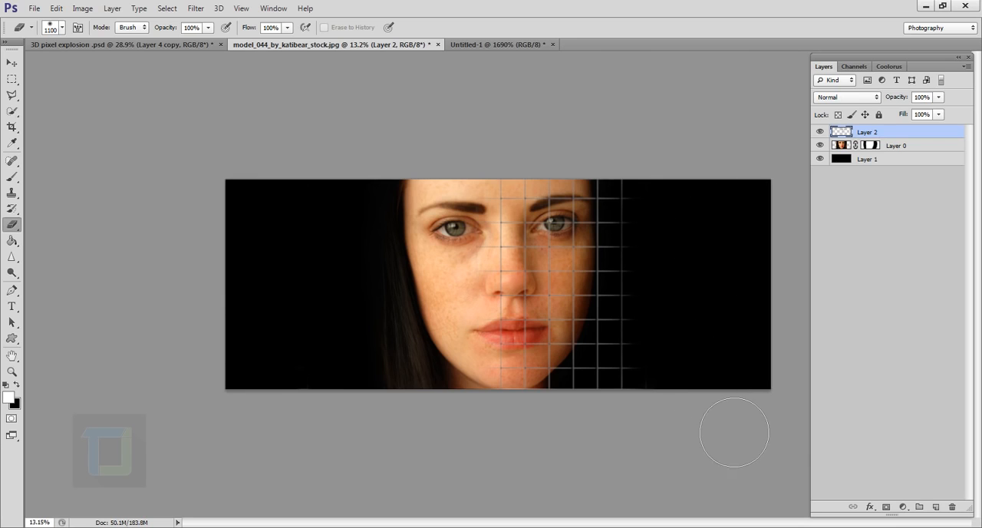
# Step: Try shifting the grid on Layer 2 with the Move tool to check the parts beyond the canvas edges
pyautogui.scroll(3, 741, 364)
pyautogui.scroll(-5, 736, 284)
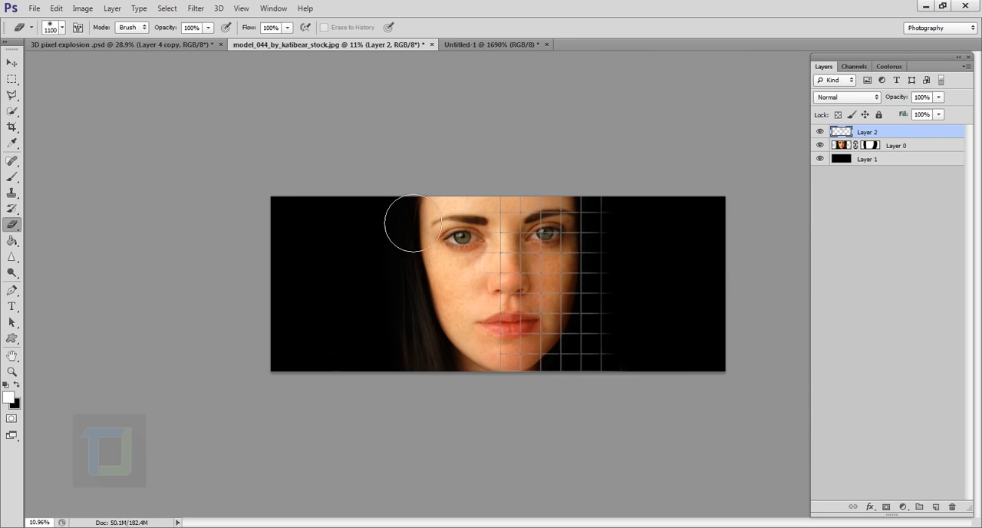
pyautogui.click(13, 62)
pyautogui.moveTo(547, 267); pyautogui.dragTo(577, 289)
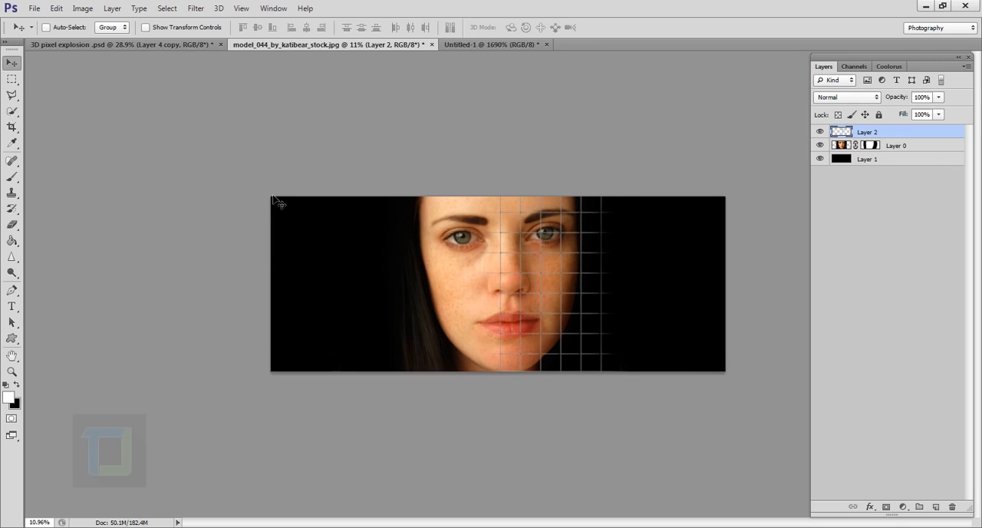
# Step: Crop at the current canvas bounds with Delete Cropped Pixels enabled, and test the trimmed grid by moving it
pyautogui.click(11, 127)
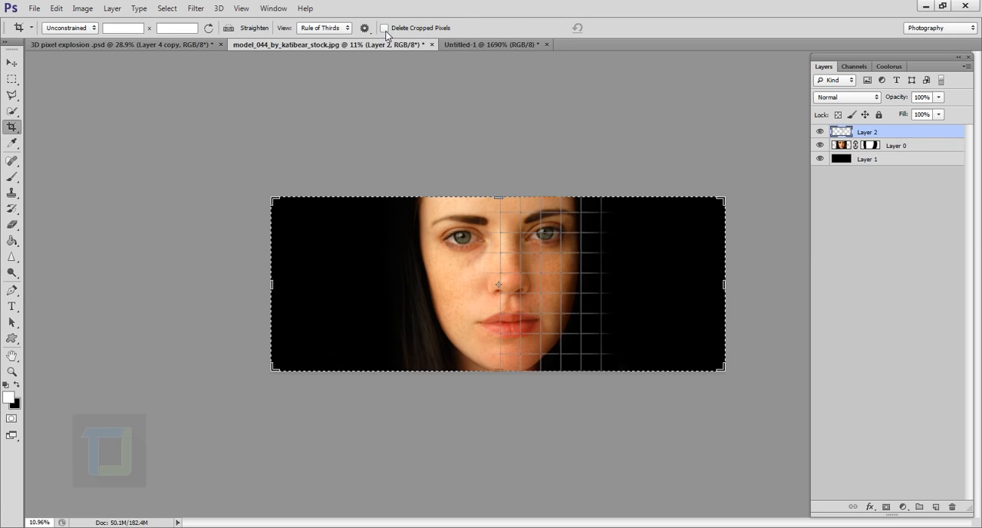
pyautogui.press('Return')
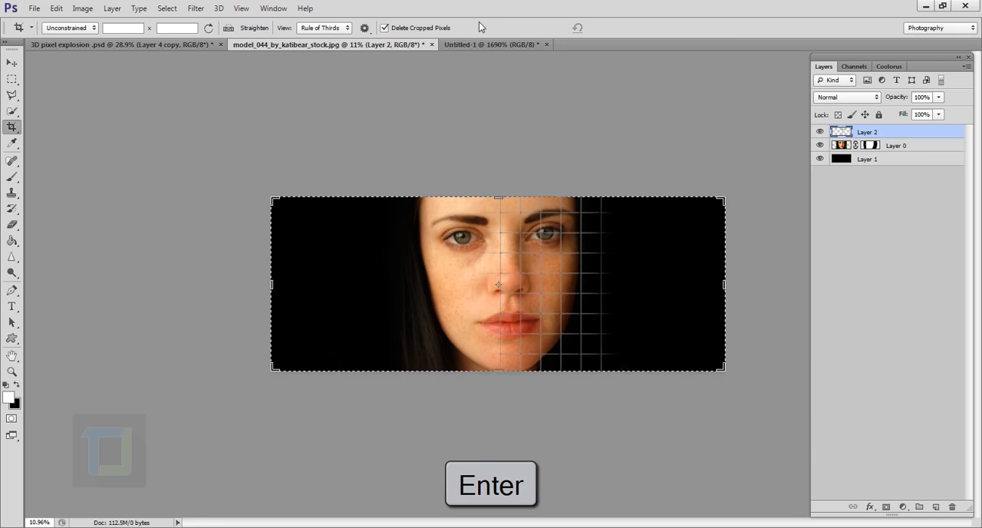
pyautogui.click(12, 62)
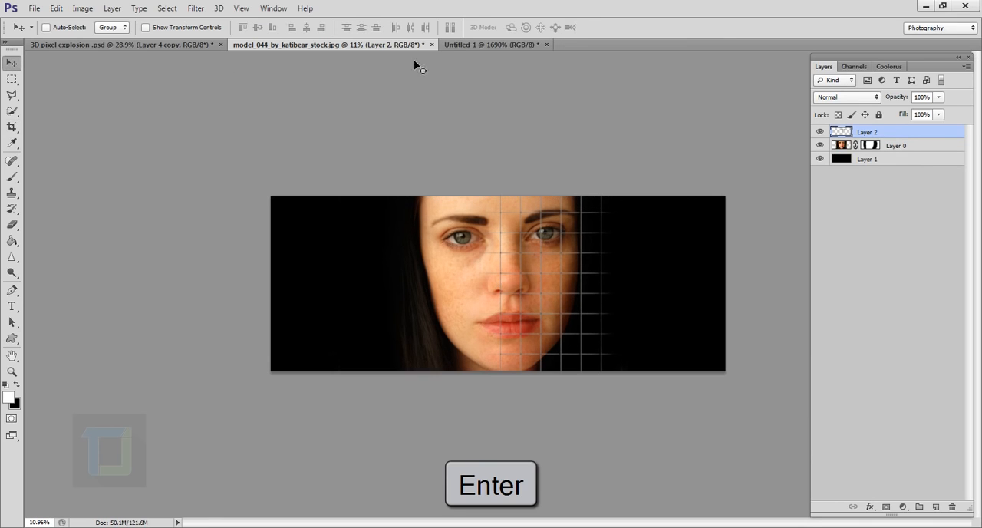
pyautogui.moveTo(532, 281); pyautogui.dragTo(549, 266)
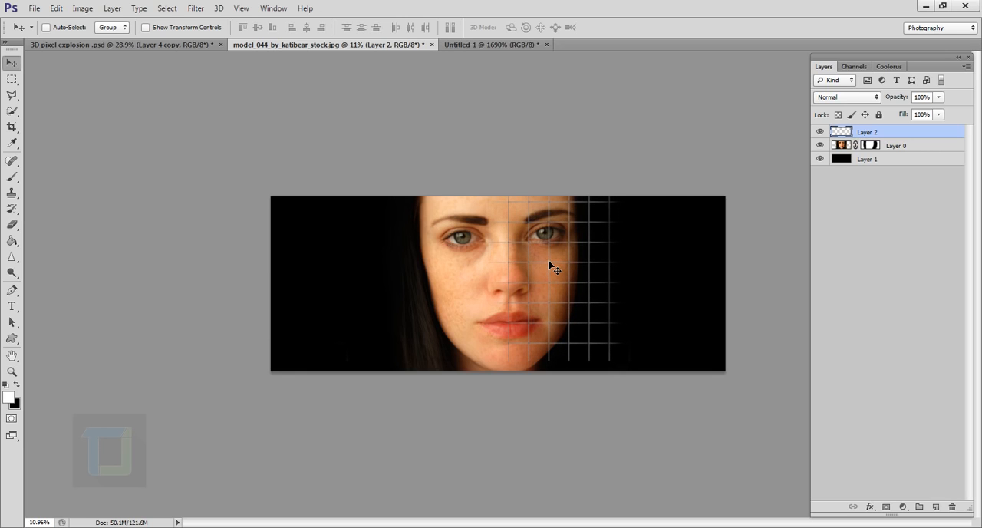
# Step: Start a custom Warp on the Layer 2 grid through Free Transform
pyautogui.scroll(2, 550, 266)
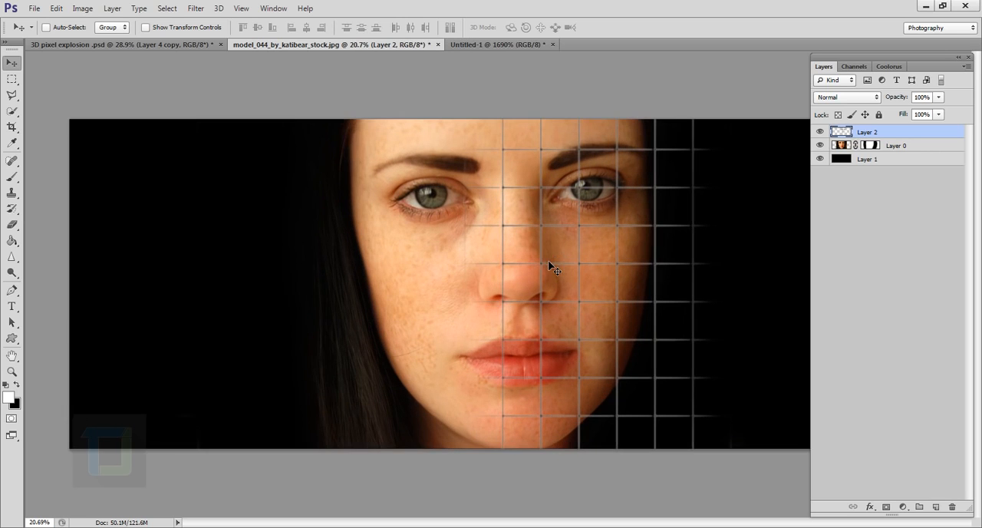
pyautogui.scroll(1, 562, 276)
pyautogui.moveTo(590, 294); pyautogui.dragTo(498, 296)
pyautogui.hotkey('ctrl', 't')
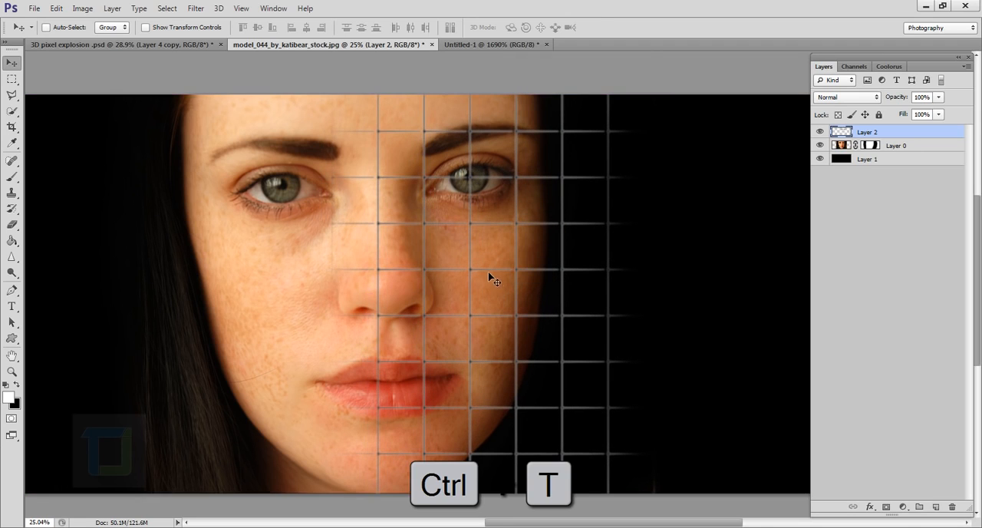
pyautogui.scroll(-6, 490, 268)
pyautogui.scroll(4, 516, 264)
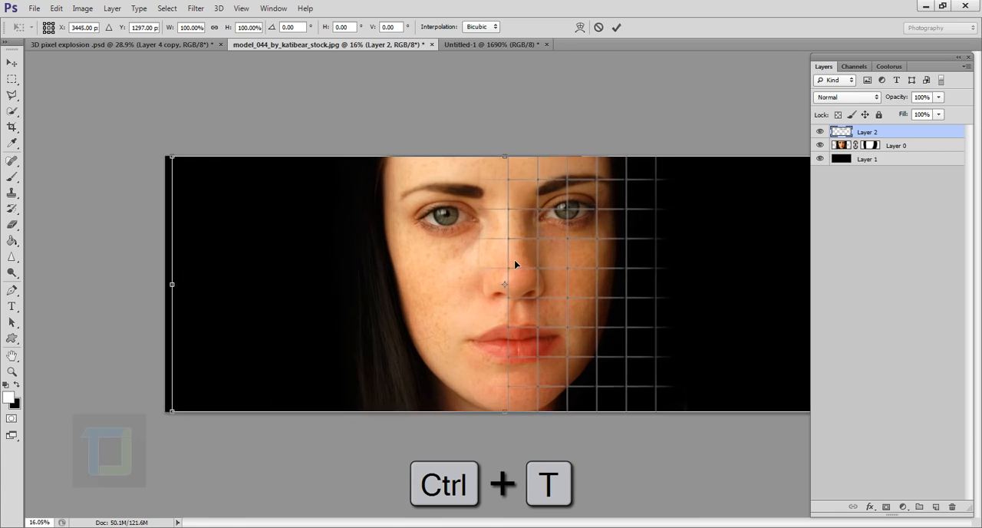
pyautogui.rightClick(601, 220)
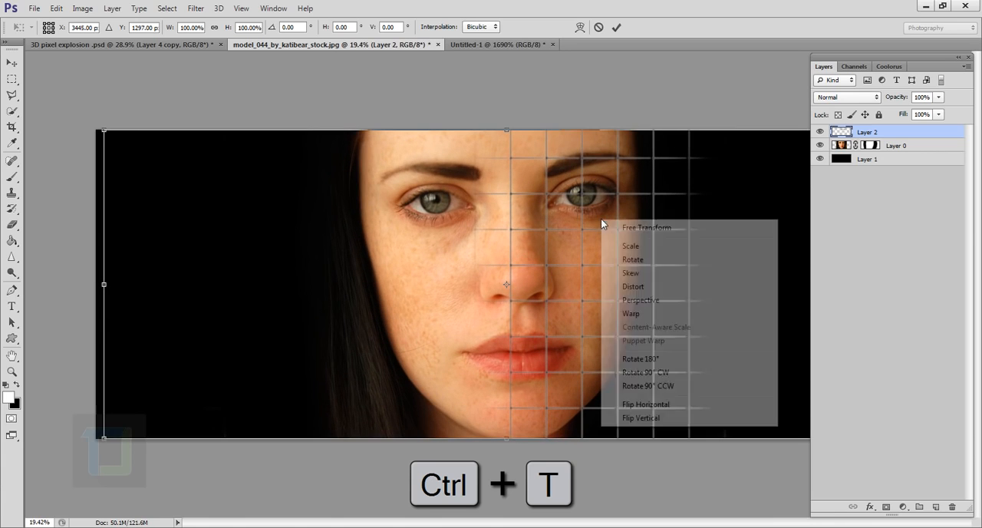
pyautogui.click(631, 314)
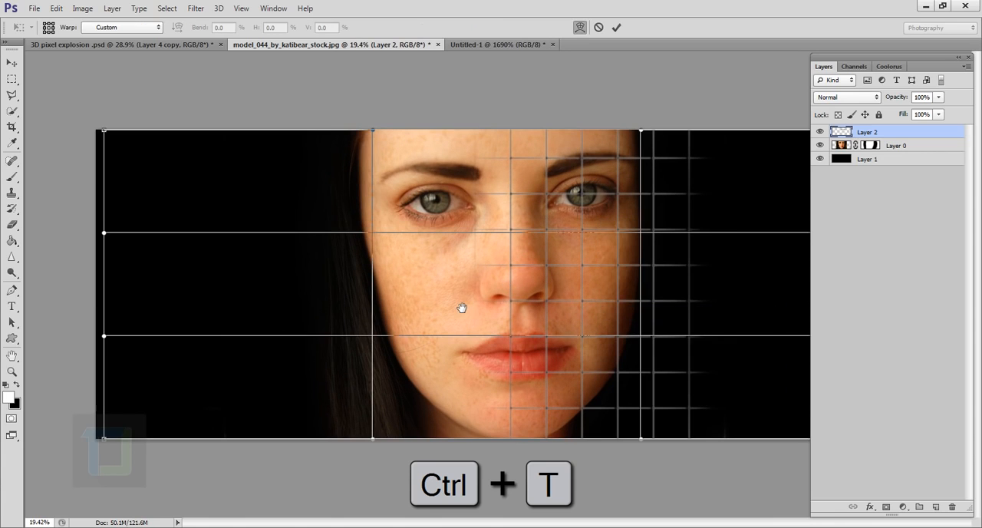
# Step: Warp the lower part of the grid so its vertical lines curve gently around the mouth and chin
pyautogui.scroll(2, 579, 307)
pyautogui.moveTo(580, 308); pyautogui.dragTo(442, 307)
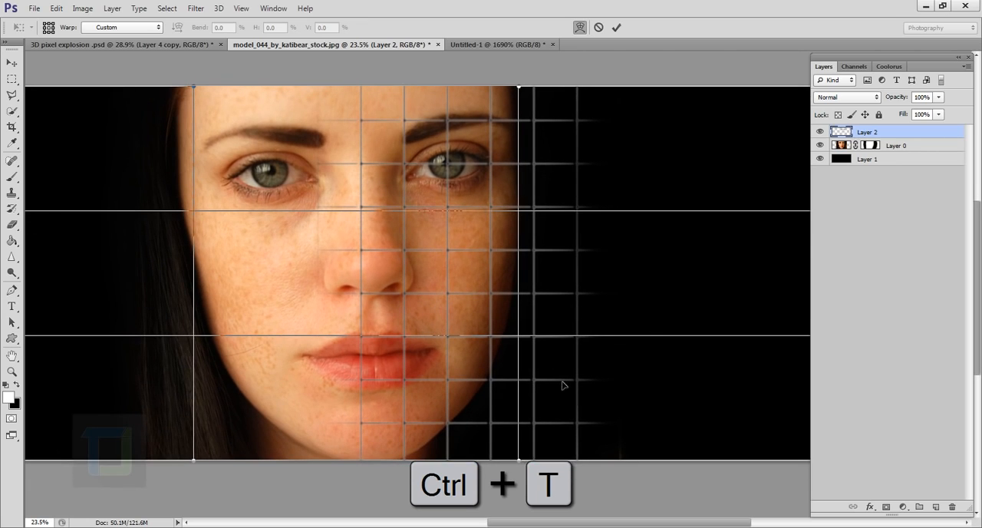
pyautogui.moveTo(540, 427); pyautogui.dragTo(508, 450)
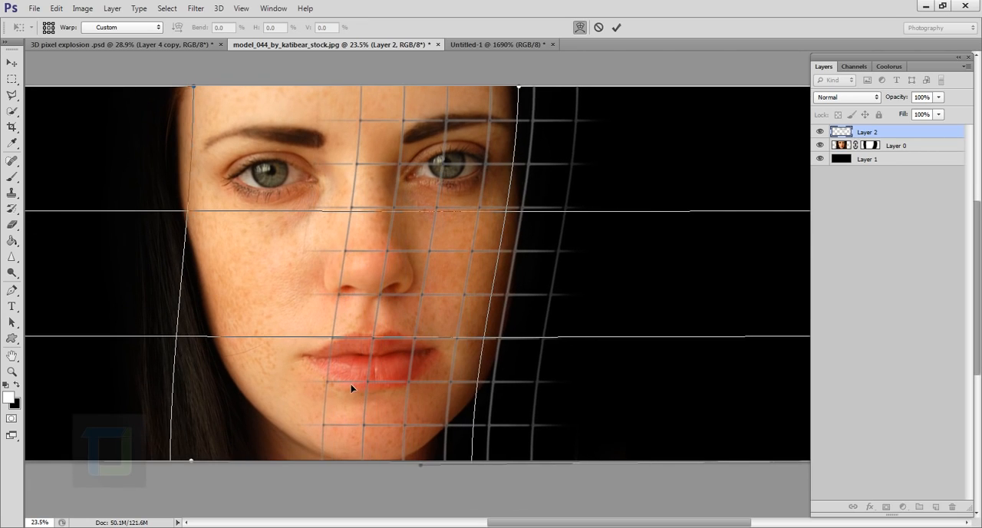
pyautogui.moveTo(351, 384); pyautogui.dragTo(378, 386)
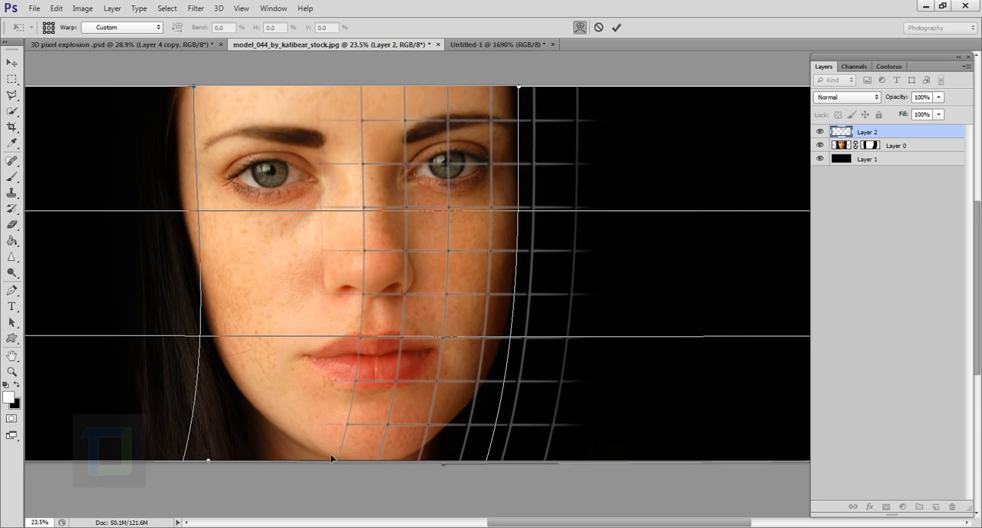
pyautogui.moveTo(338, 448); pyautogui.dragTo(369, 444)
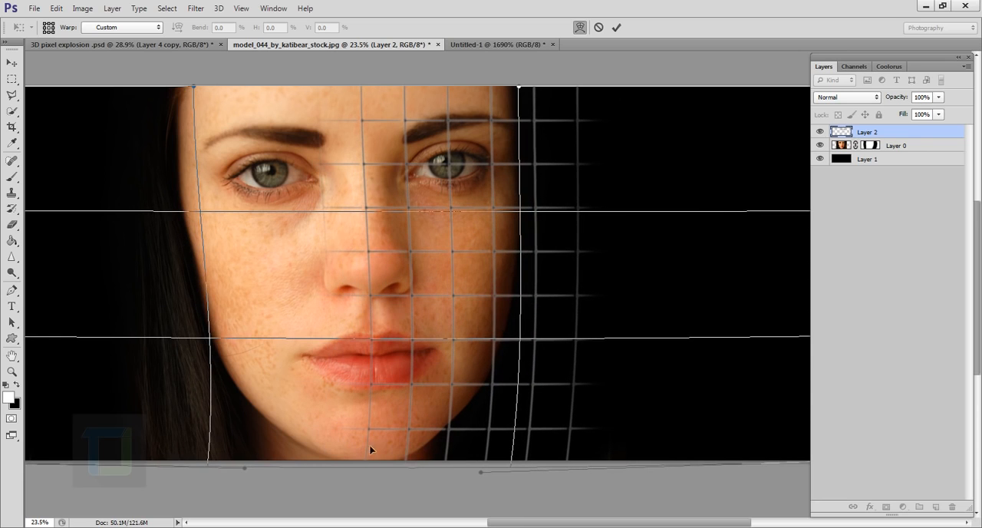
# Step: Warp the upper part of the grid so its lines bend around the forehead, nose and eye
pyautogui.moveTo(574, 134); pyautogui.dragTo(527, 123)
pyautogui.moveTo(335, 98); pyautogui.dragTo(382, 94)
pyautogui.moveTo(343, 259); pyautogui.dragTo(363, 264)
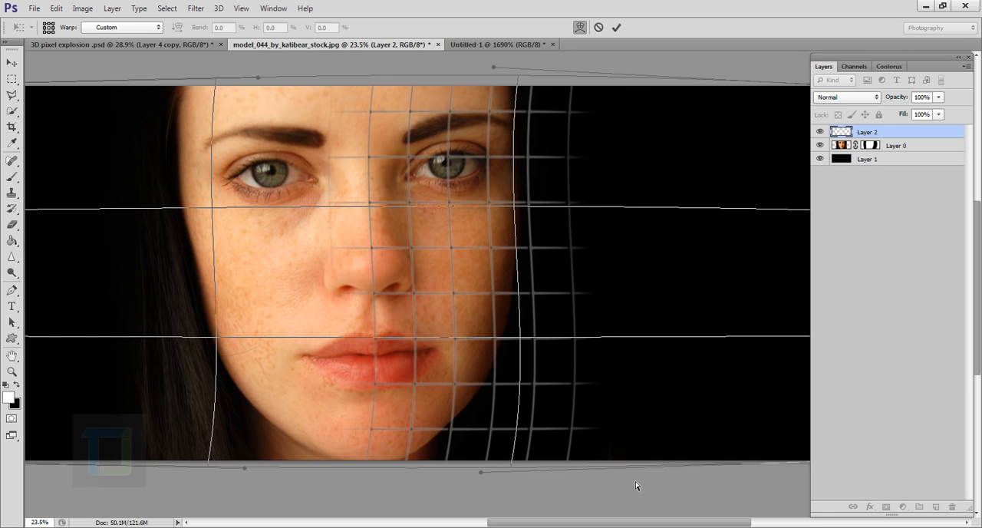
# Step: Pull the grid's lower right lines inward so they follow the curve of the jaw
pyautogui.moveTo(601, 464); pyautogui.dragTo(472, 398)
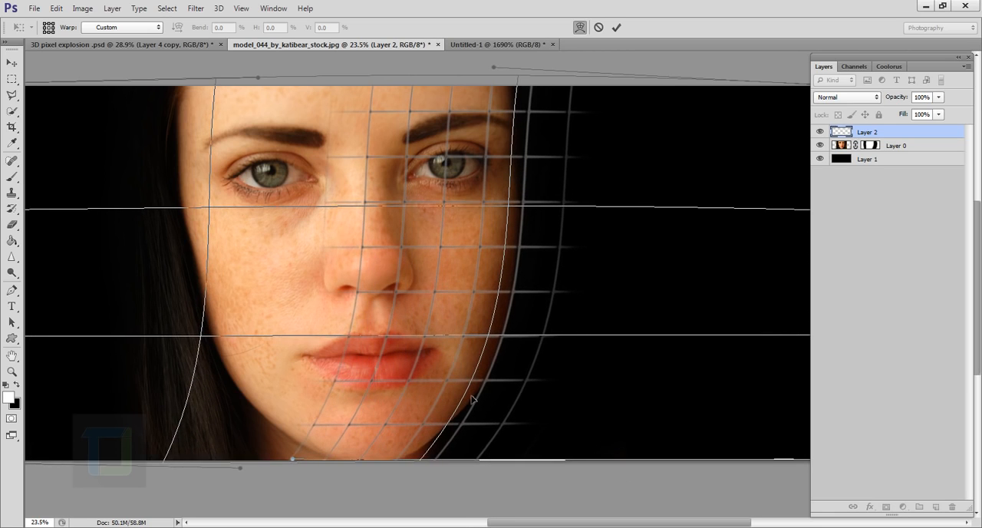
pyautogui.scroll(3, 460, 453)
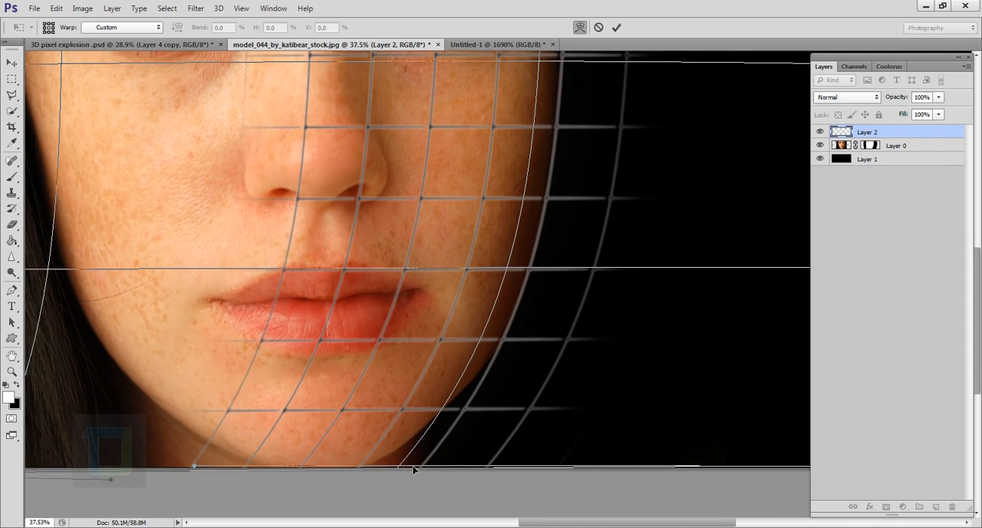
pyautogui.moveTo(412, 468); pyautogui.dragTo(419, 460)
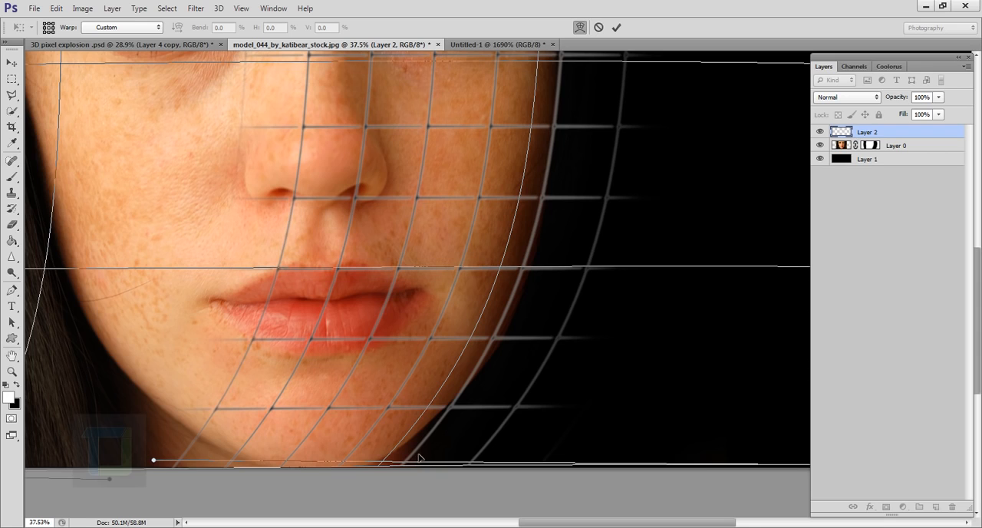
# Step: Fit the grid's outer lines to the right cheek and shift the lines over the chin back to the right
pyautogui.scroll(-2, 418, 458)
pyautogui.moveTo(481, 191); pyautogui.dragTo(469, 314)
pyautogui.moveTo(533, 184); pyautogui.dragTo(522, 178)
pyautogui.moveTo(465, 289); pyautogui.dragTo(465, 241)
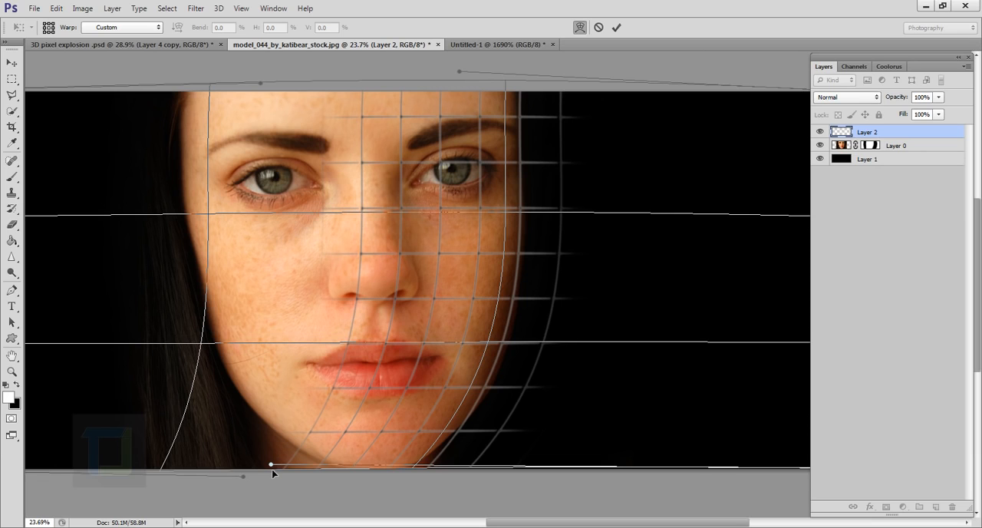
pyautogui.moveTo(294, 440); pyautogui.dragTo(336, 444)
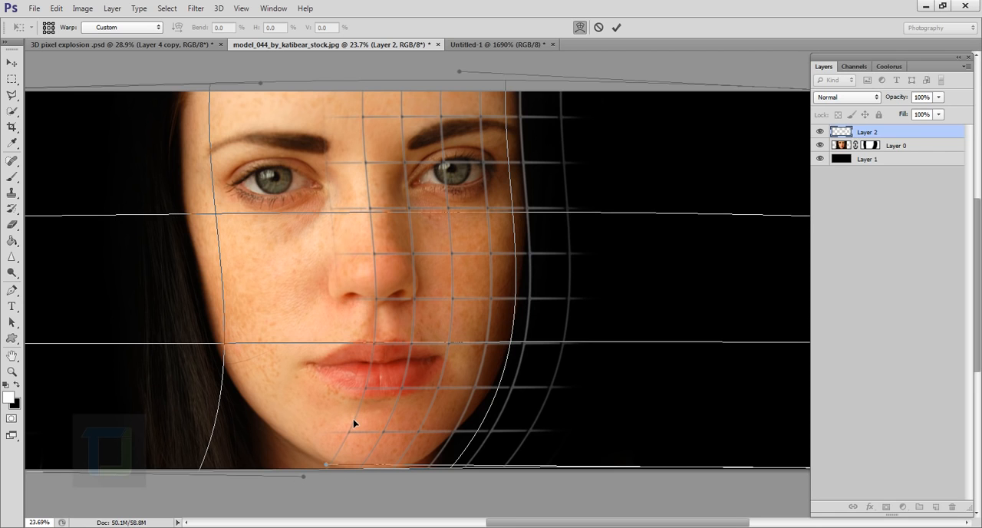
# Step: Arch the horizontal grid lines upward across the forehead and eyes, and pull the outer lines in against the cheek
pyautogui.moveTo(354, 420); pyautogui.dragTo(376, 421)
pyautogui.moveTo(365, 144); pyautogui.dragTo(364, 117)
pyautogui.moveTo(395, 338); pyautogui.dragTo(375, 338)
pyautogui.moveTo(525, 334); pyautogui.dragTo(511, 334)
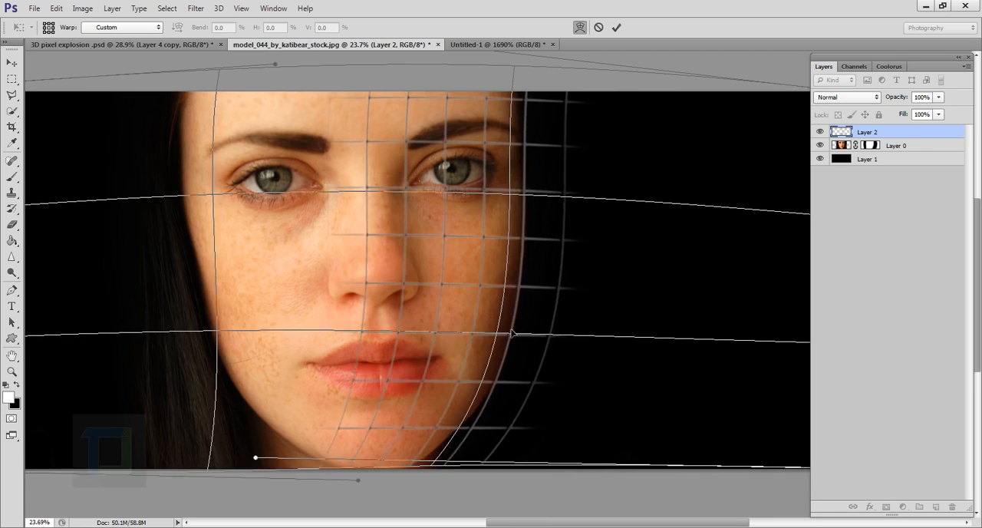
# Step: Refine the grid's warp over the mouth and chin so its lines taper along the jaw, and apply the warp
pyautogui.moveTo(435, 459); pyautogui.dragTo(419, 456)
pyautogui.moveTo(334, 461); pyautogui.dragTo(375, 467)
pyautogui.moveTo(380, 374); pyautogui.dragTo(385, 379)
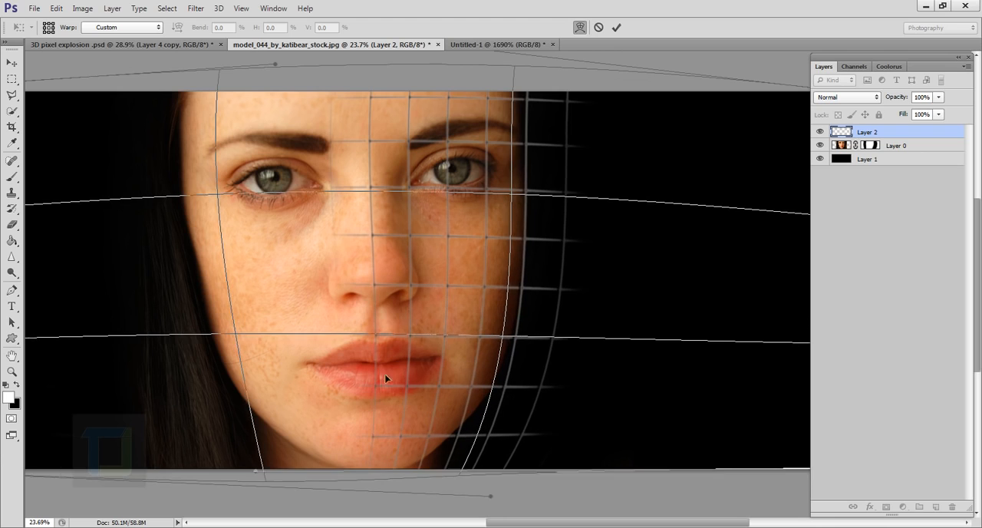
pyautogui.moveTo(482, 460); pyautogui.dragTo(459, 464)
pyautogui.moveTo(368, 469)
pyautogui.mouseDown()
pyautogui.moveTo(377, 474)
pyautogui.moveTo(384, 463)
pyautogui.mouseUp()
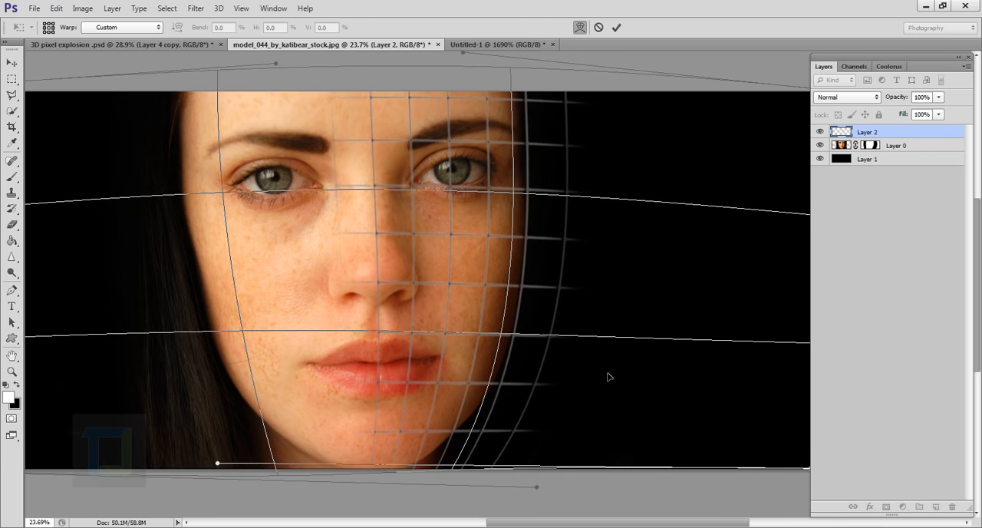
pyautogui.scroll(-1, 599, 377)
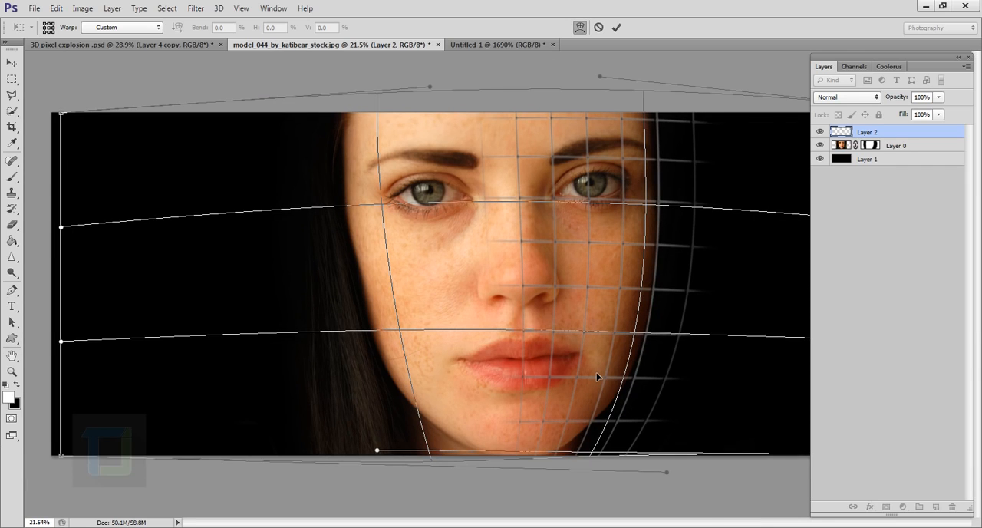
pyautogui.scroll(1, 593, 353)
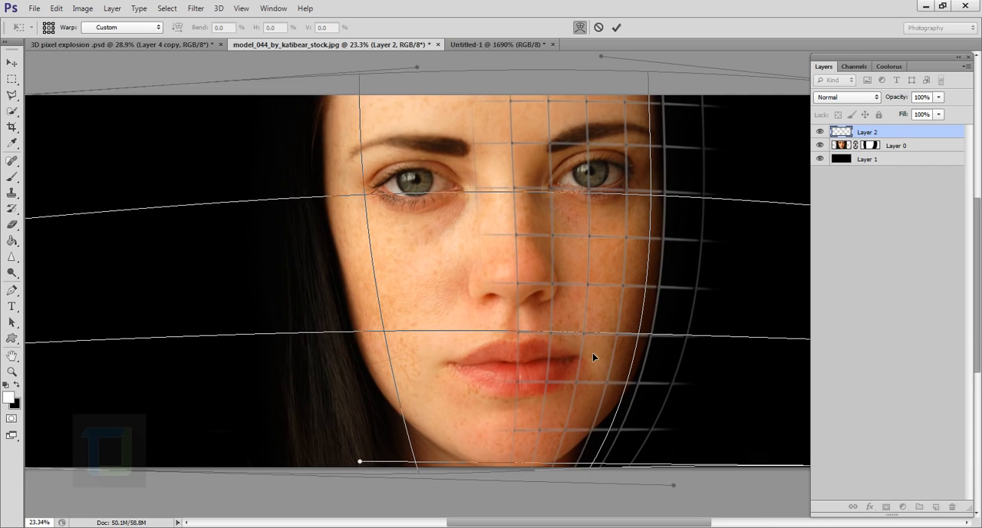
pyautogui.click(616, 29)
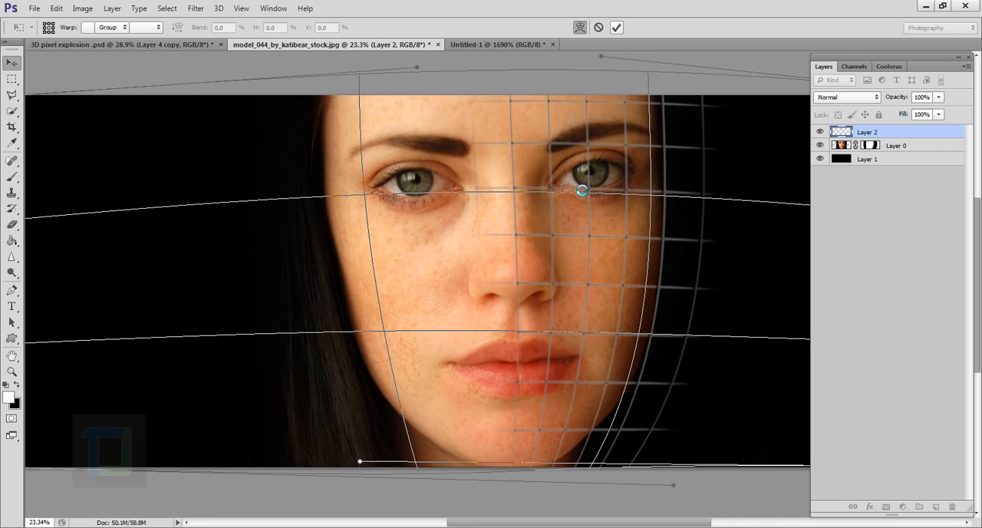
pyautogui.scroll(-6, 610, 219)
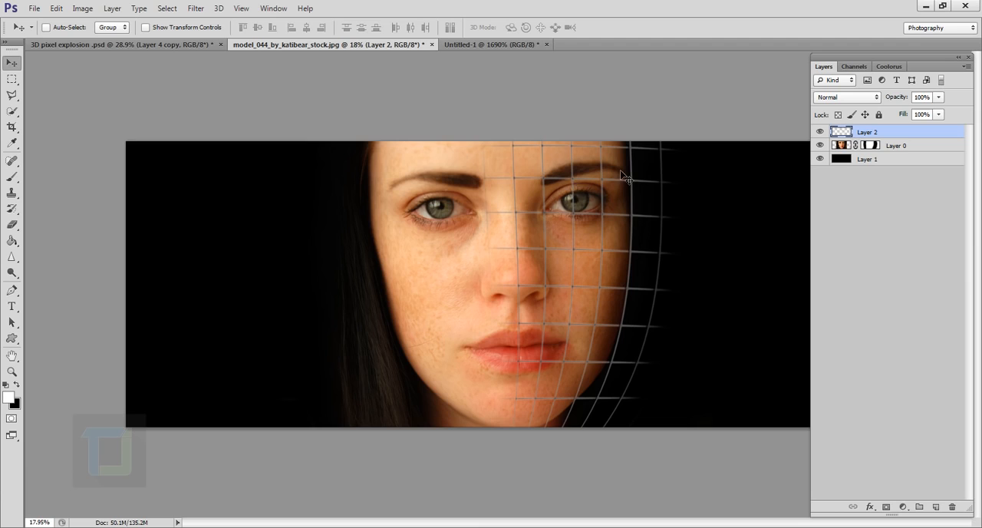
pyautogui.scroll(6, 610, 220)
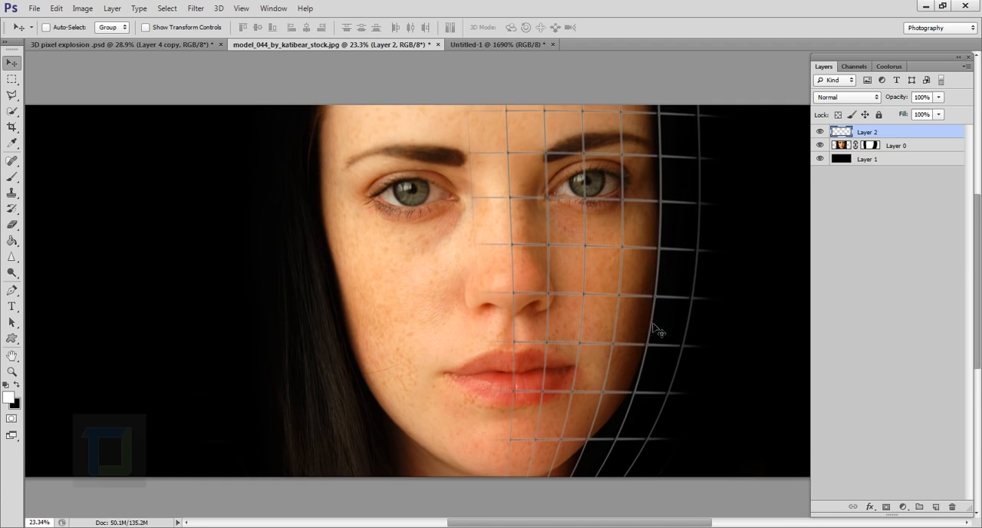
# Step: Erase the grid lines extending past the right edge of the face from forehead to jaw, using a 200 px eraser
pyautogui.click(12, 225)
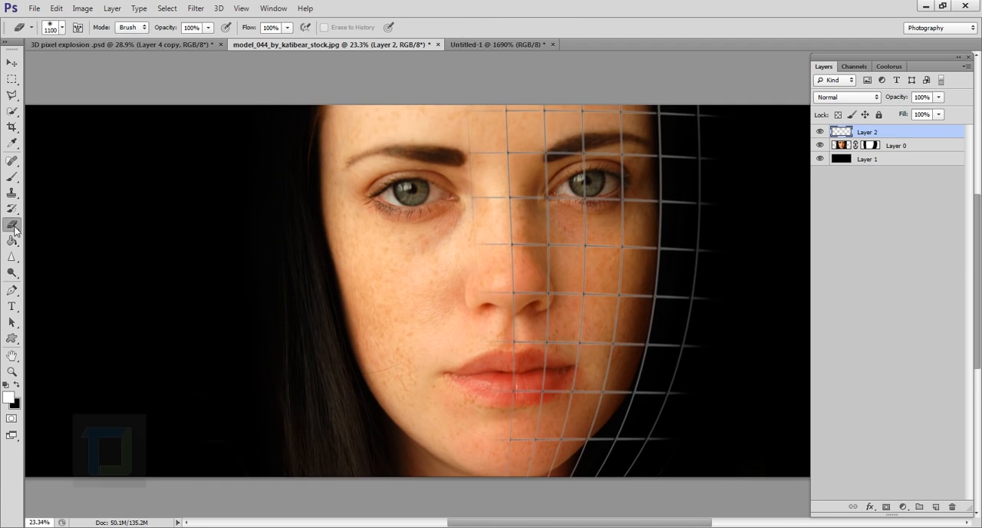
pyautogui.press('[')
pyautogui.press('[')
pyautogui.press('[')
pyautogui.press('[')
pyautogui.press('[')
pyautogui.press('[')
pyautogui.press('[')
pyautogui.press('[')
pyautogui.press('[')
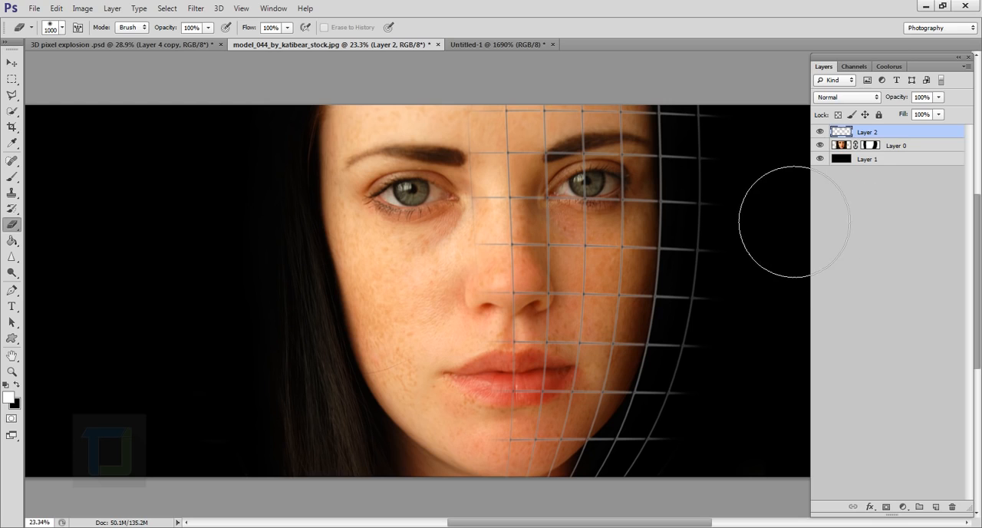
pyautogui.moveTo(700, 133)
pyautogui.mouseDown()
pyautogui.moveTo(700, 189)
pyautogui.moveTo(702, 112)
pyautogui.moveTo(701, 195)
pyautogui.moveTo(710, 116)
pyautogui.moveTo(718, 168)
pyautogui.moveTo(691, 159)
pyautogui.mouseUp()
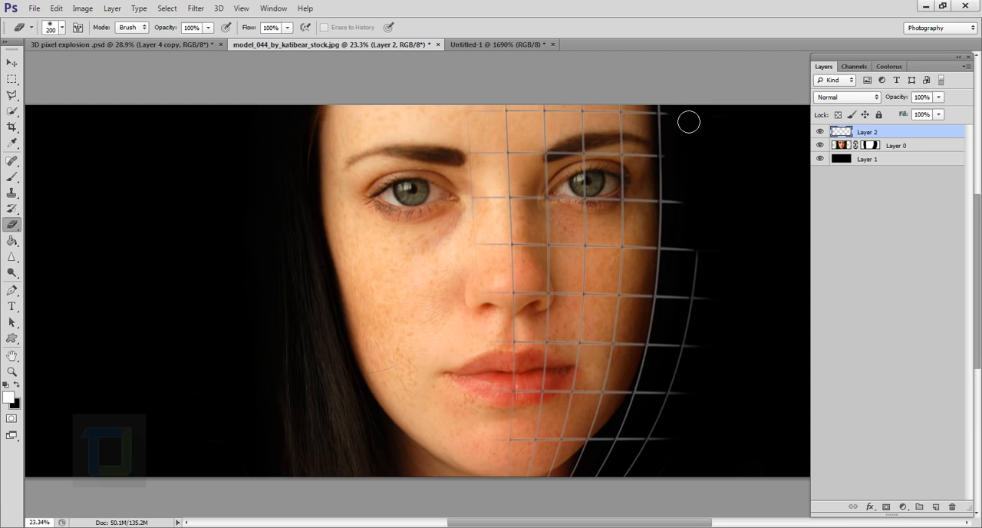
pyautogui.moveTo(694, 218)
pyautogui.mouseDown()
pyautogui.moveTo(704, 337)
pyautogui.moveTo(704, 260)
pyautogui.moveTo(695, 246)
pyautogui.moveTo(692, 304)
pyautogui.moveTo(689, 276)
pyautogui.mouseUp()
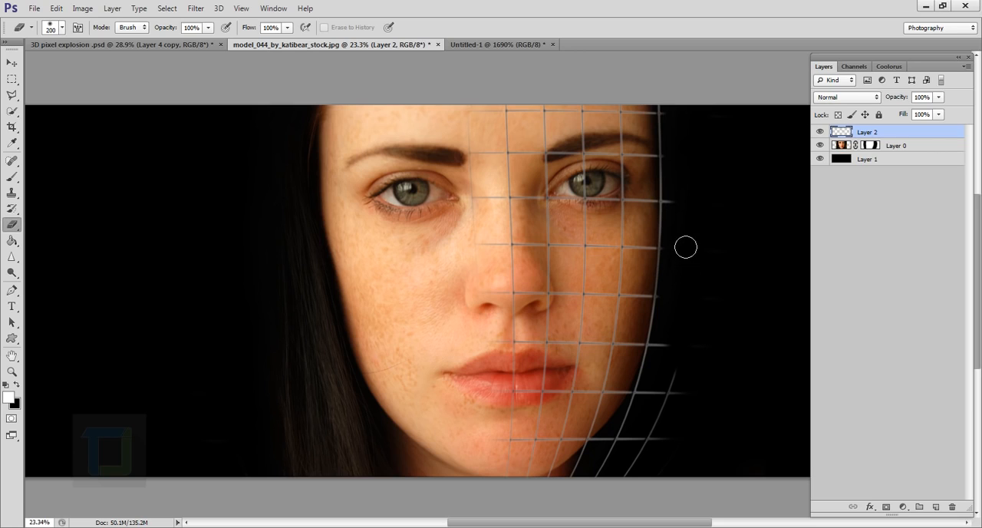
pyautogui.moveTo(684, 204); pyautogui.dragTo(688, 218)
pyautogui.moveTo(706, 313)
pyautogui.mouseDown()
pyautogui.moveTo(671, 441)
pyautogui.moveTo(686, 363)
pyautogui.moveTo(648, 480)
pyautogui.moveTo(670, 408)
pyautogui.moveTo(622, 483)
pyautogui.moveTo(644, 443)
pyautogui.moveTo(602, 489)
pyautogui.moveTo(624, 457)
pyautogui.moveTo(594, 479)
pyautogui.mouseUp()
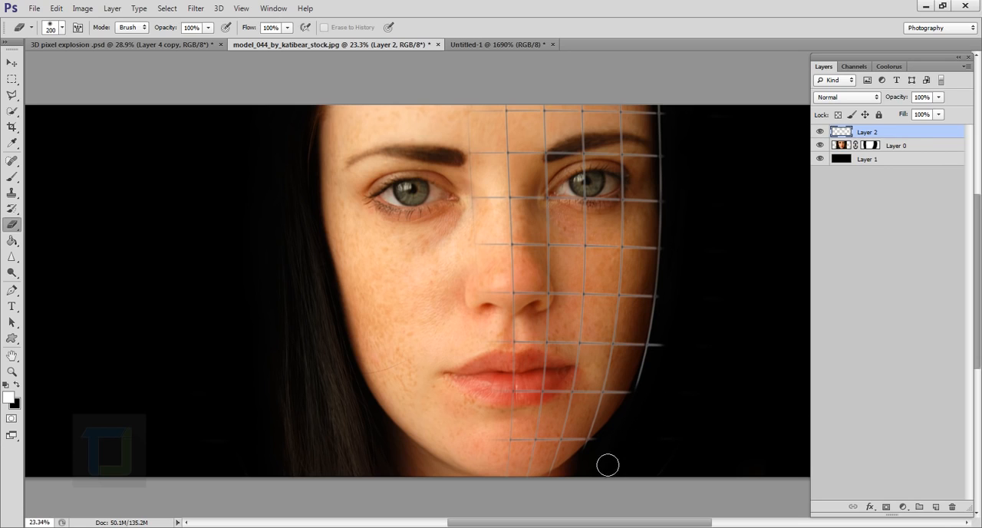
# Step: Trim the leftover line ends beside the lower right cheek and nudge the grid into place over the face
pyautogui.moveTo(664, 377); pyautogui.dragTo(677, 344)
pyautogui.click(10, 64)
pyautogui.moveTo(535, 263); pyautogui.dragTo(556, 275)
pyautogui.scroll(1, 533, 267)
pyautogui.scroll(-2, 556, 275)
pyautogui.press('e')
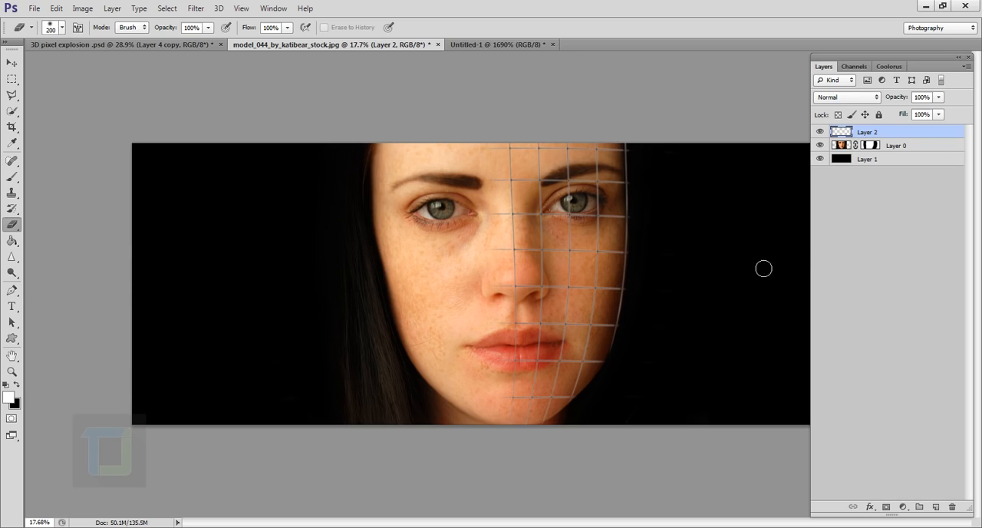
pyautogui.scroll(1, 695, 302)
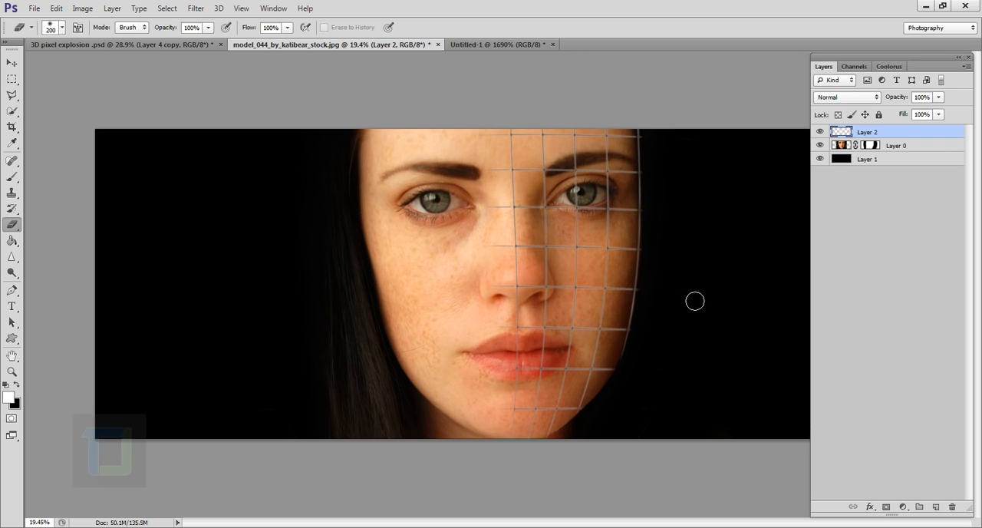
# Step: Add a new layer above the grid and name it "black boxes"
pyautogui.click(936, 507)
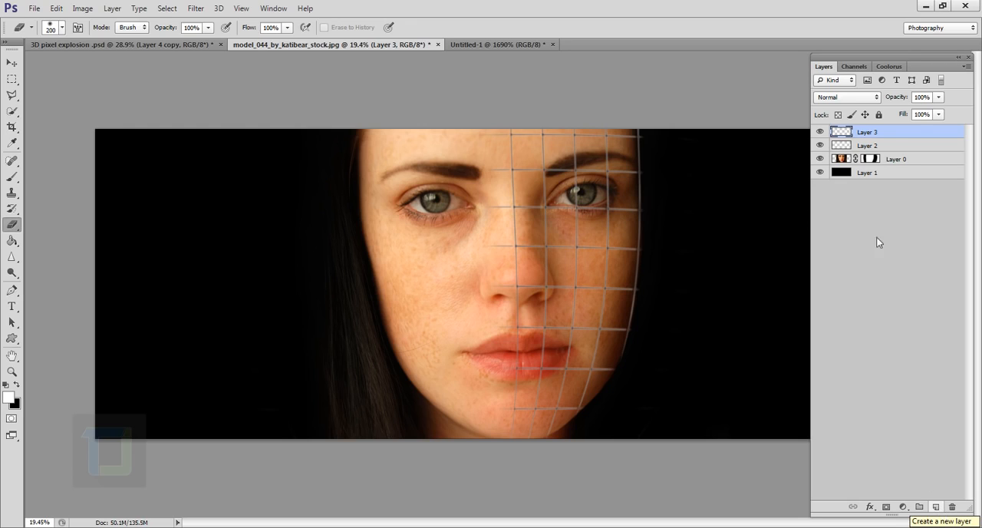
pyautogui.doubleClick(873, 134)
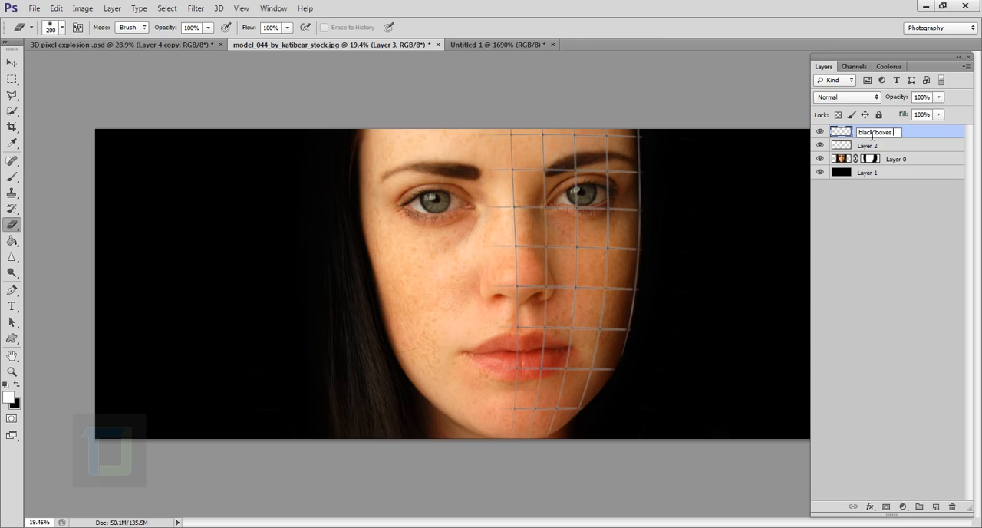
pyautogui.press('Return')
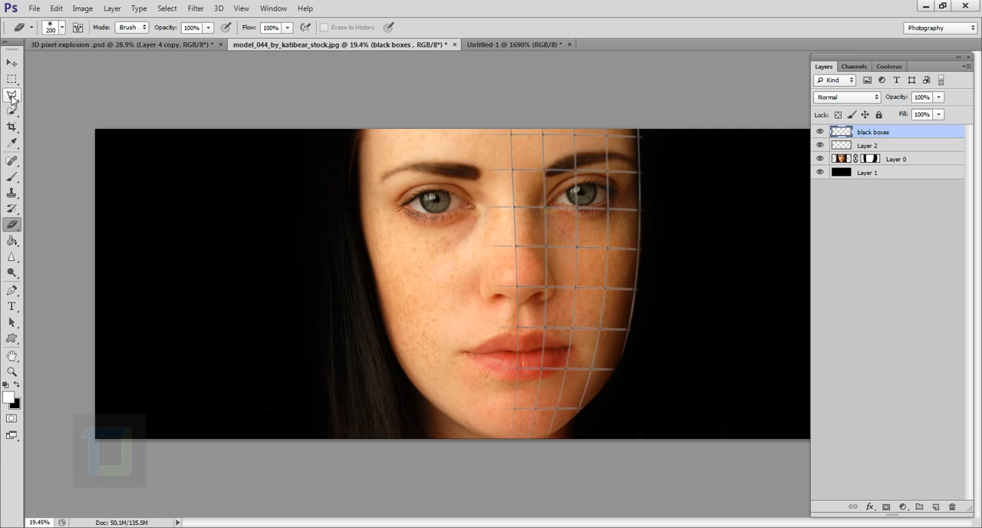
# Step: Select the grid cell on the nose bridge, just below the inner corner of the right eye, with the Polygonal Lasso
pyautogui.moveTo(12, 98); pyautogui.dragTo(48, 112)
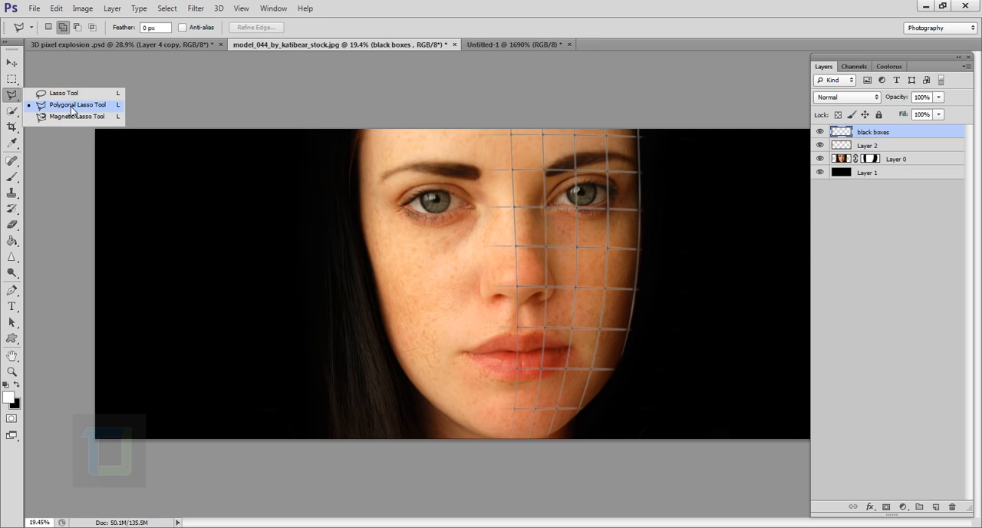
pyautogui.click(62, 108)
pyautogui.scroll(10, 558, 201)
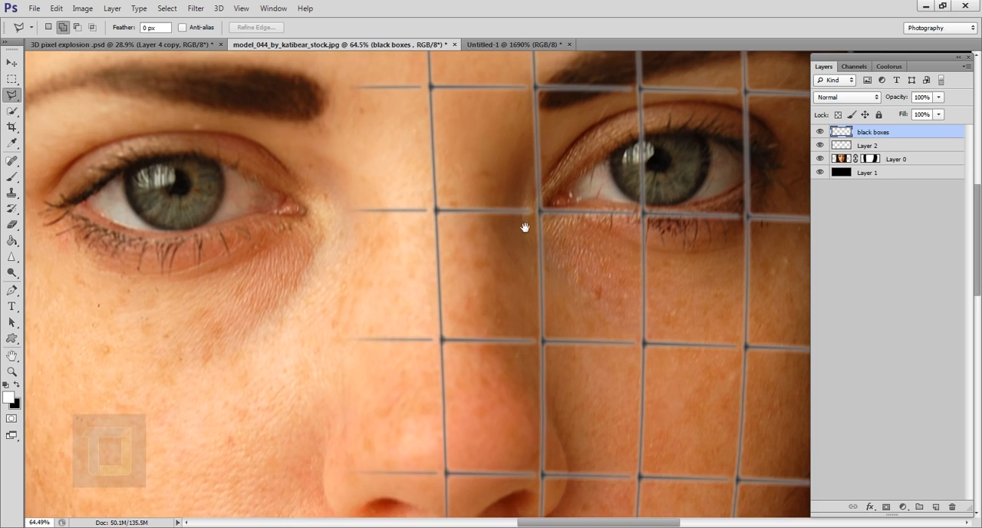
pyautogui.moveTo(525, 227); pyautogui.dragTo(509, 261)
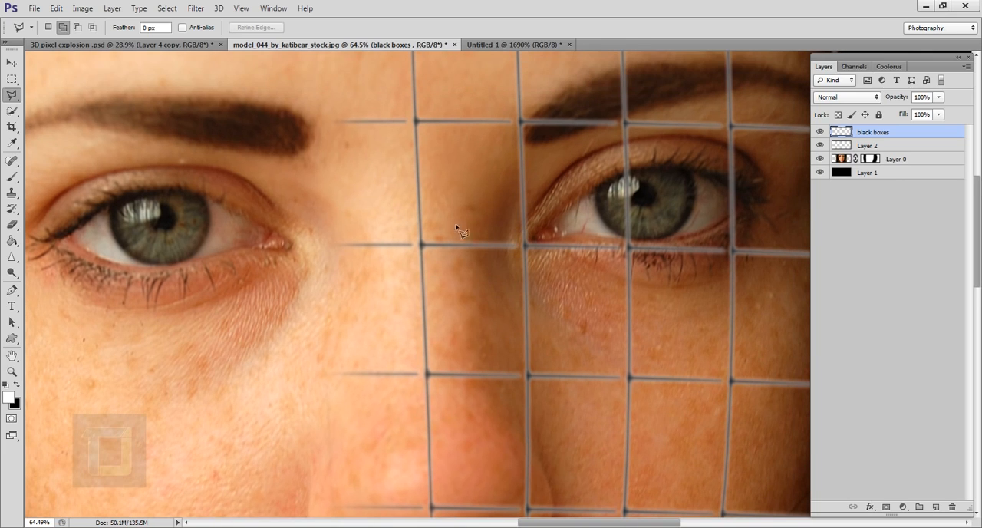
pyautogui.click(527, 247)
pyautogui.click(529, 376)
pyautogui.click(427, 375)
pyautogui.click(421, 244)
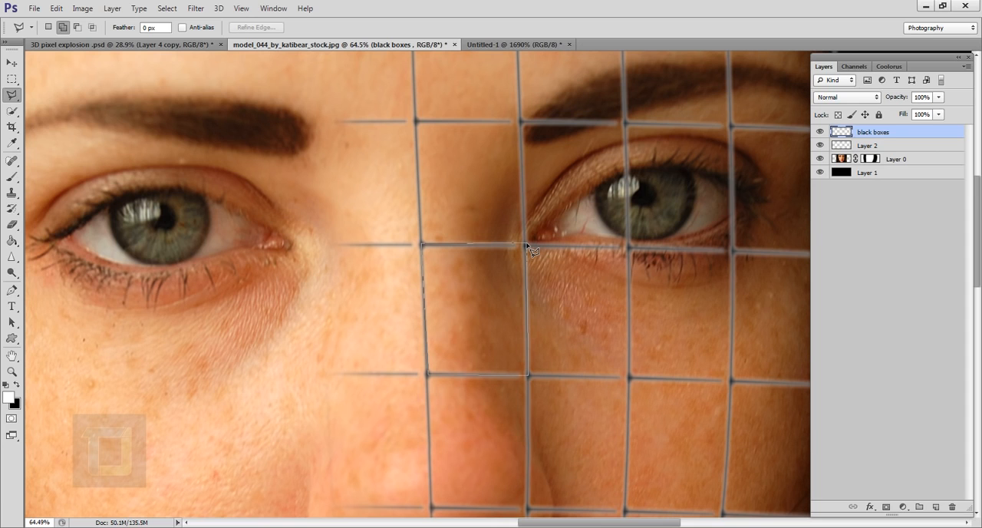
pyautogui.click(526, 247)
pyautogui.scroll(-3, 542, 328)
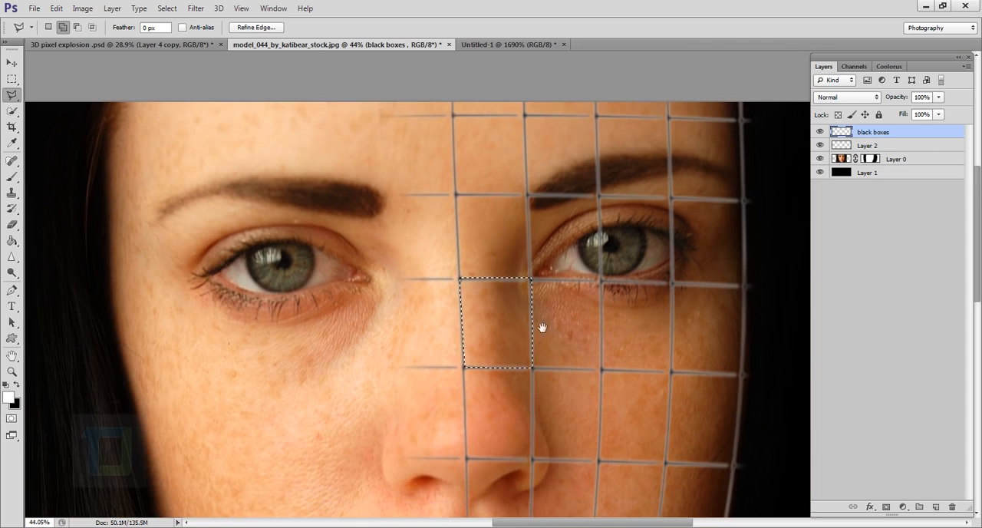
# Step: Add the block of two stacked grid cells on the right cheek beside the nose to the selection
pyautogui.moveTo(541, 328); pyautogui.dragTo(460, 197)
pyautogui.scroll(1, 486, 276)
pyautogui.moveTo(529, 342); pyautogui.dragTo(513, 317)
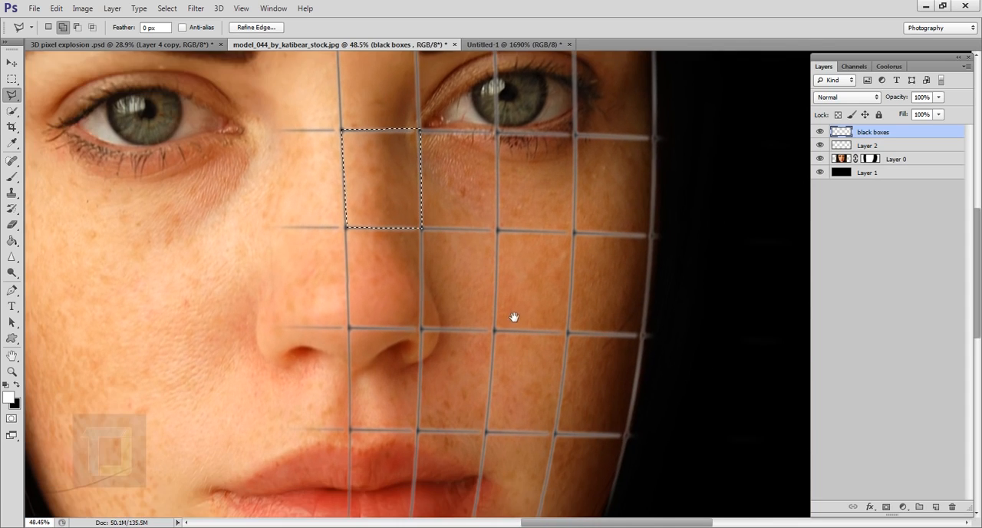
pyautogui.click(499, 230)
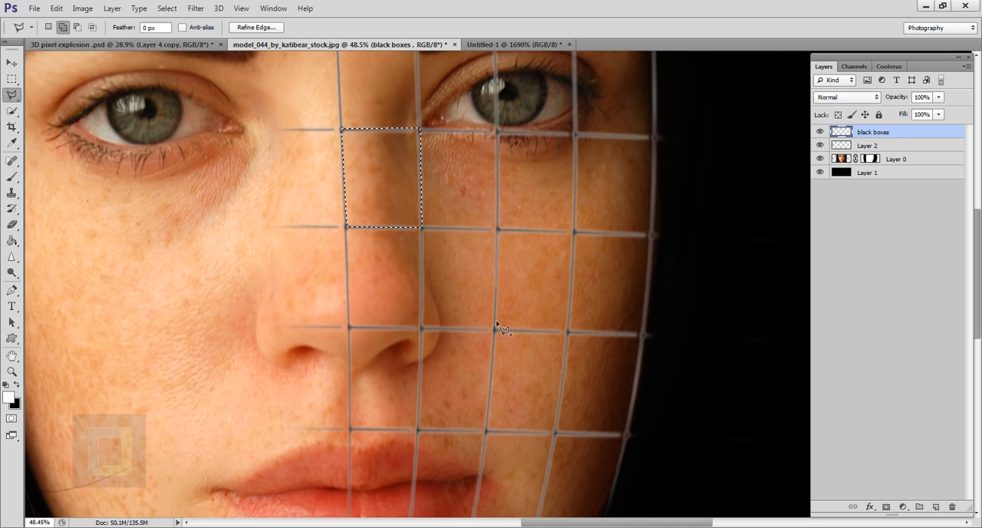
pyautogui.click(488, 433)
pyautogui.click(556, 434)
pyautogui.click(568, 333)
pyautogui.click(575, 230)
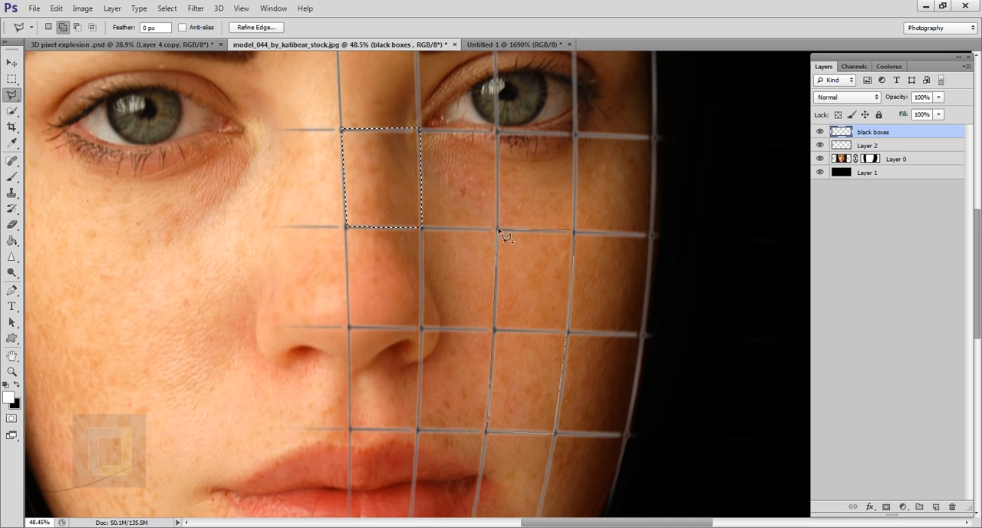
pyautogui.click(499, 230)
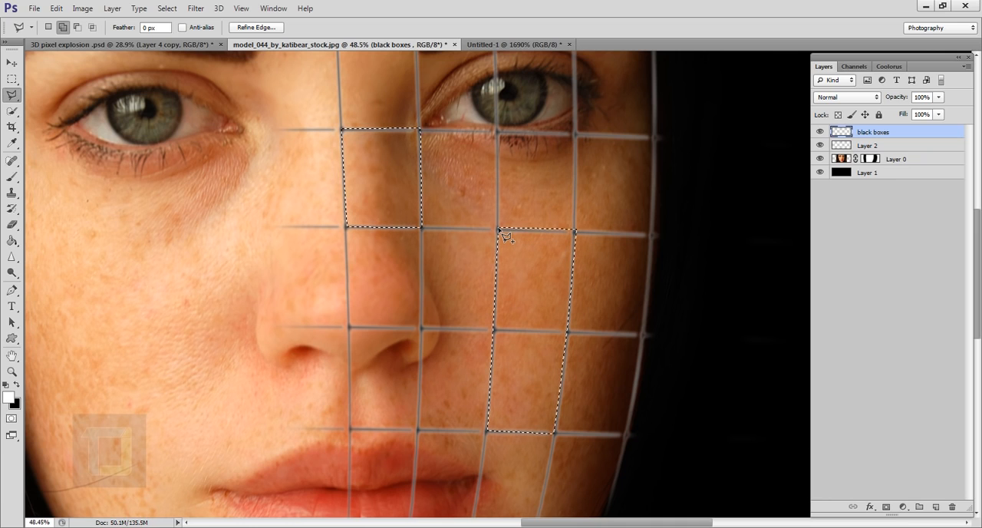
pyautogui.click(488, 432)
# Step: Add the grid cell just below the right part of the lower lip to the selection
pyautogui.scroll(-3, 482, 324)
pyautogui.scroll(3, 493, 309)
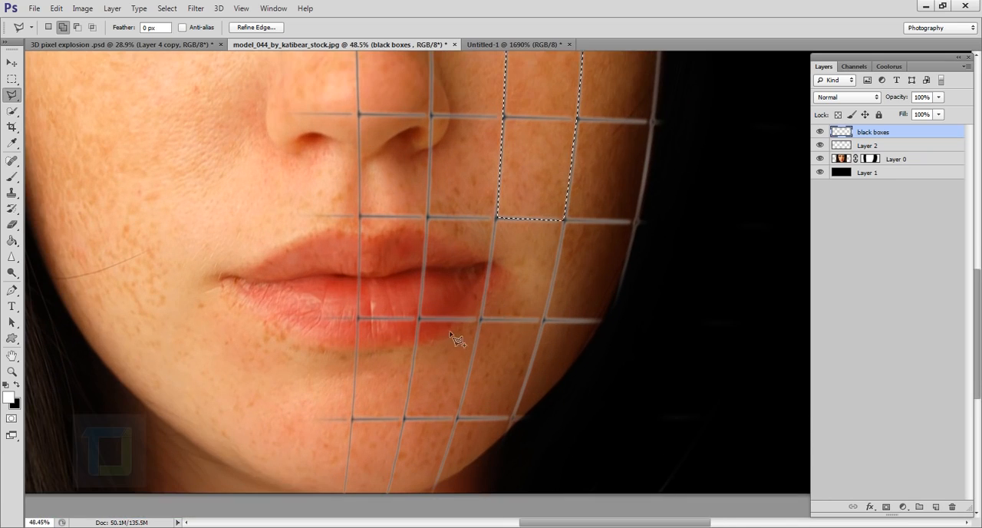
pyautogui.click(404, 418)
pyautogui.click(457, 418)
pyautogui.click(483, 318)
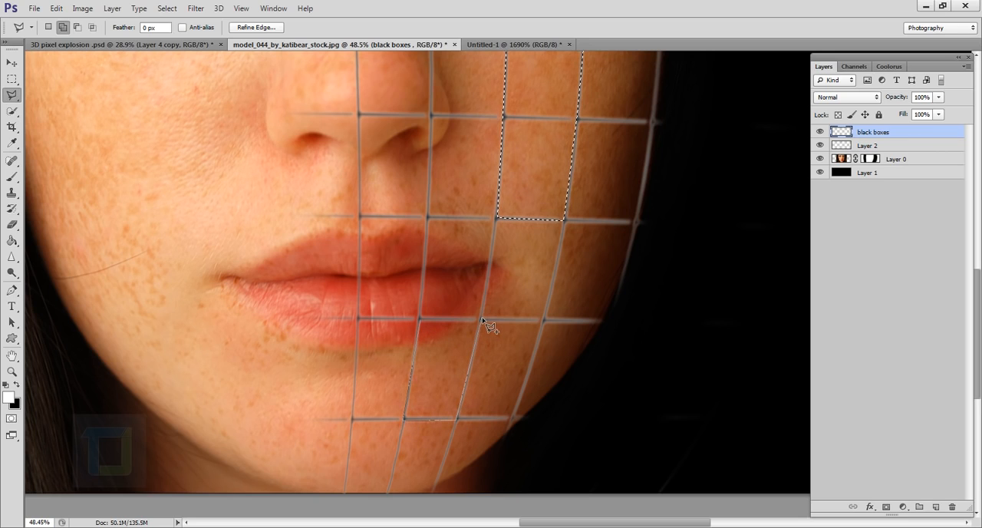
pyautogui.click(419, 318)
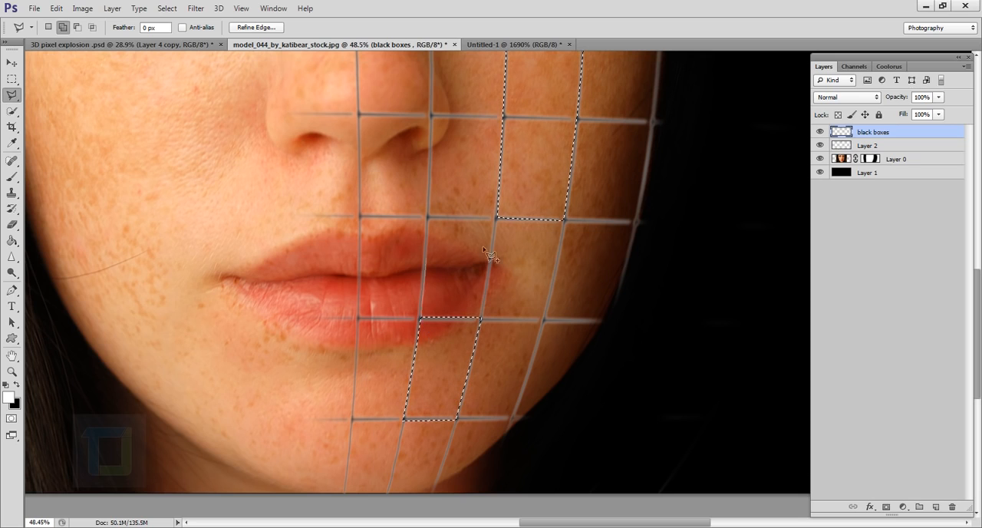
pyautogui.click(421, 317)
pyautogui.press('BackSpace')
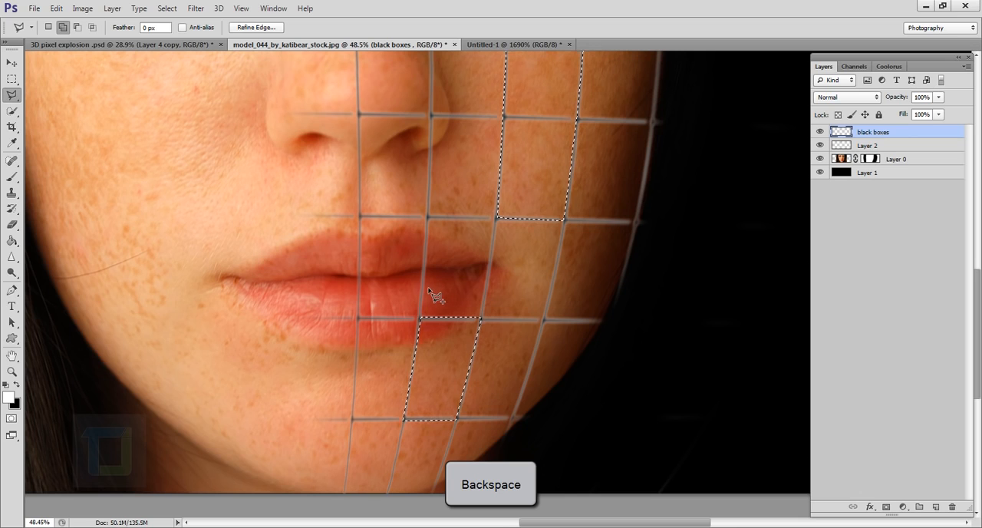
# Step: Add the grid cell over the middle of the right eyebrow to the selection
pyautogui.scroll(-3, 433, 294)
pyautogui.moveTo(509, 138); pyautogui.dragTo(504, 358)
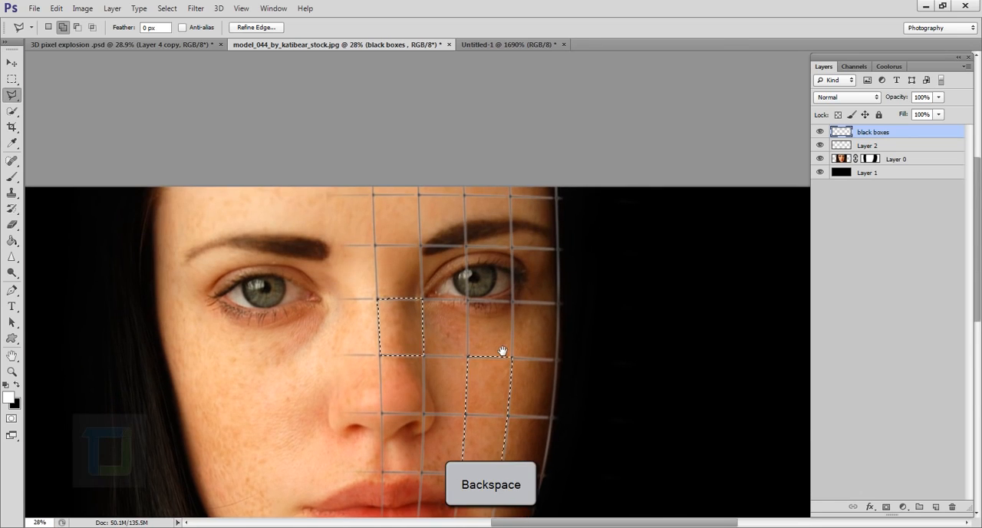
pyautogui.scroll(3, 487, 272)
pyautogui.moveTo(488, 272); pyautogui.dragTo(483, 291)
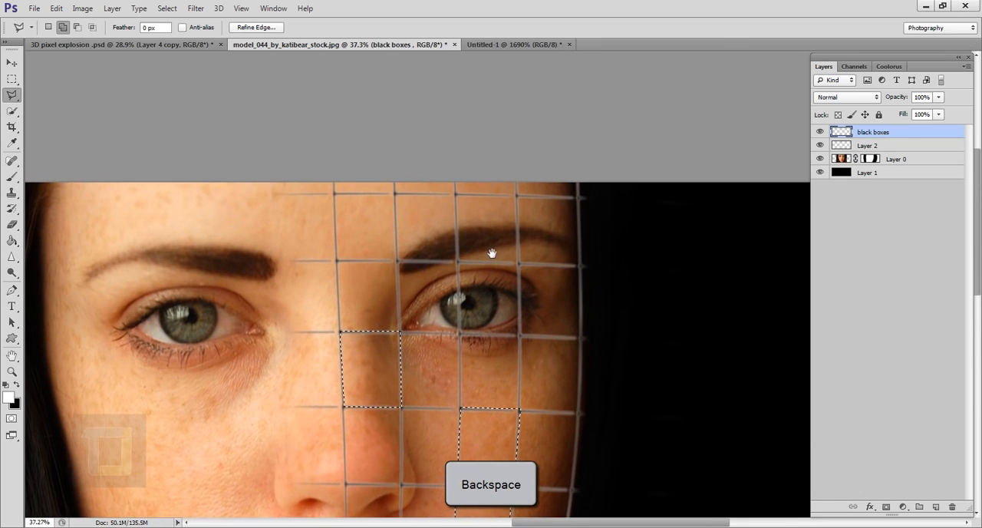
pyautogui.click(457, 196)
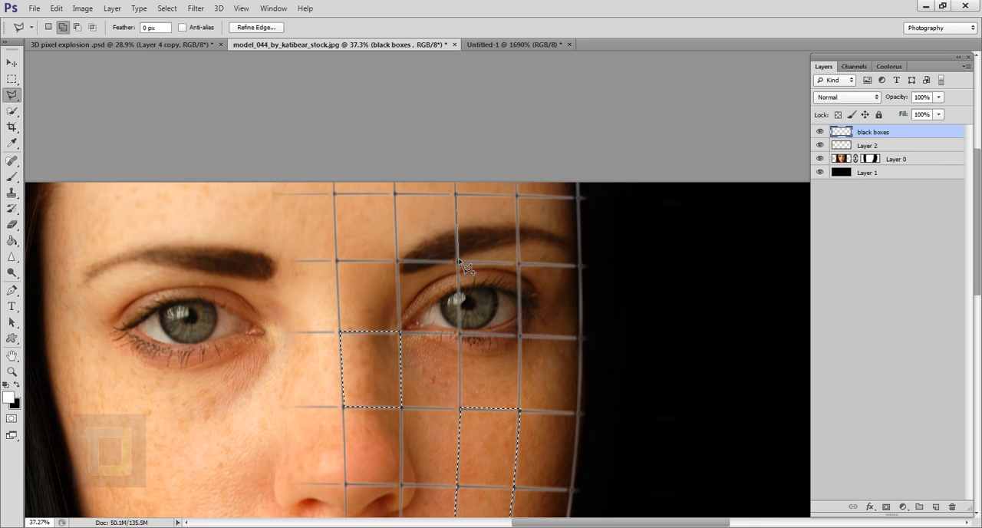
pyautogui.scroll(1, 461, 263)
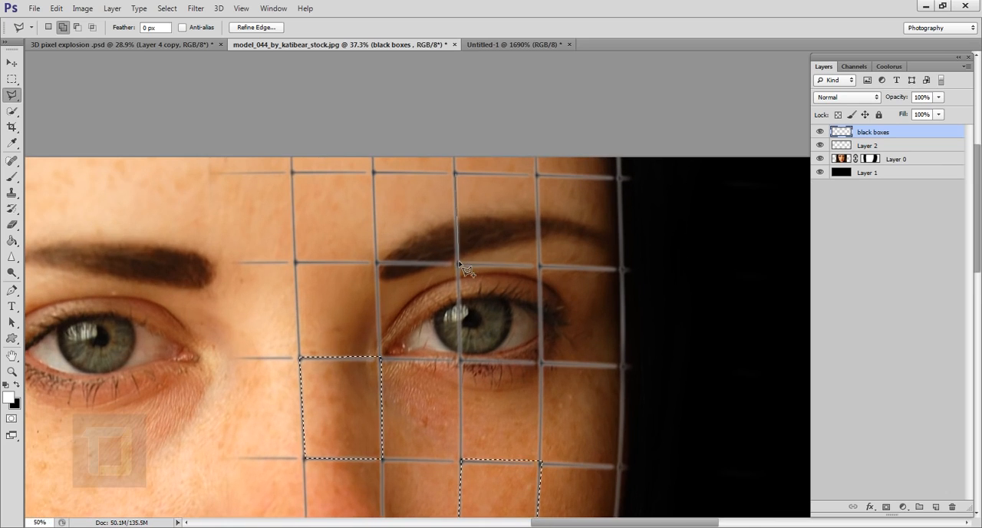
pyautogui.click(459, 265)
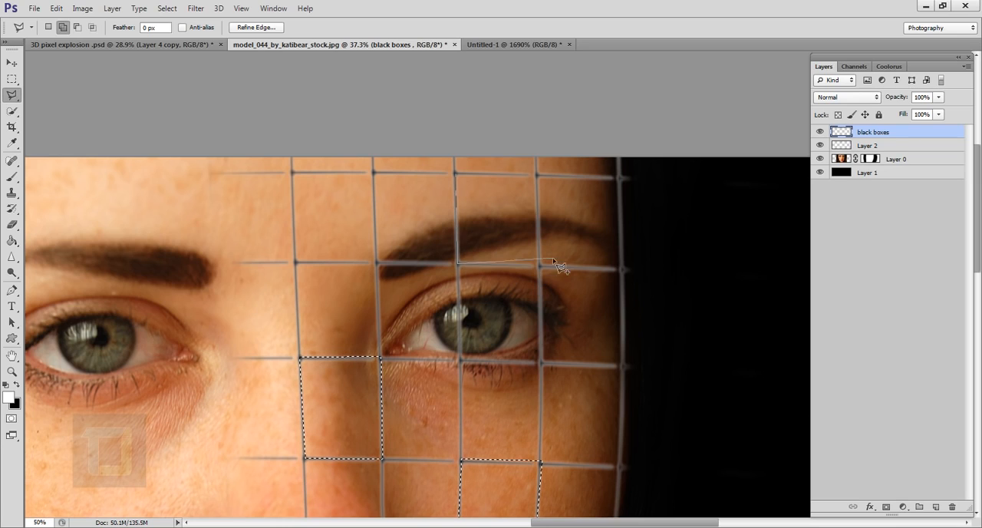
pyautogui.click(540, 266)
pyautogui.click(539, 175)
pyautogui.click(457, 174)
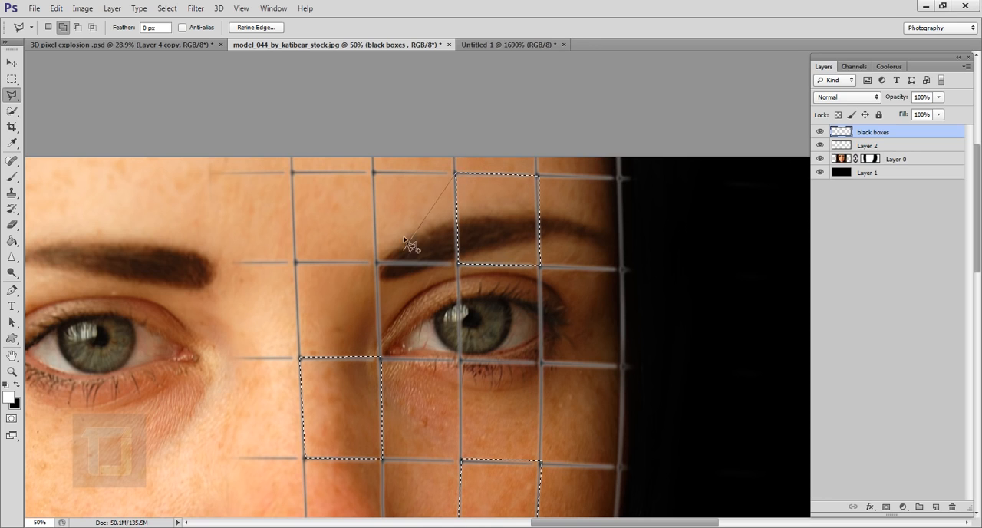
# Step: Add the partial grid cell at the right jaw edge, level with the chin cell already selected, to the selection
pyautogui.moveTo(469, 414); pyautogui.dragTo(424, 157)
pyautogui.scroll(-4, 452, 345)
pyautogui.moveTo(441, 436); pyautogui.dragTo(417, 269)
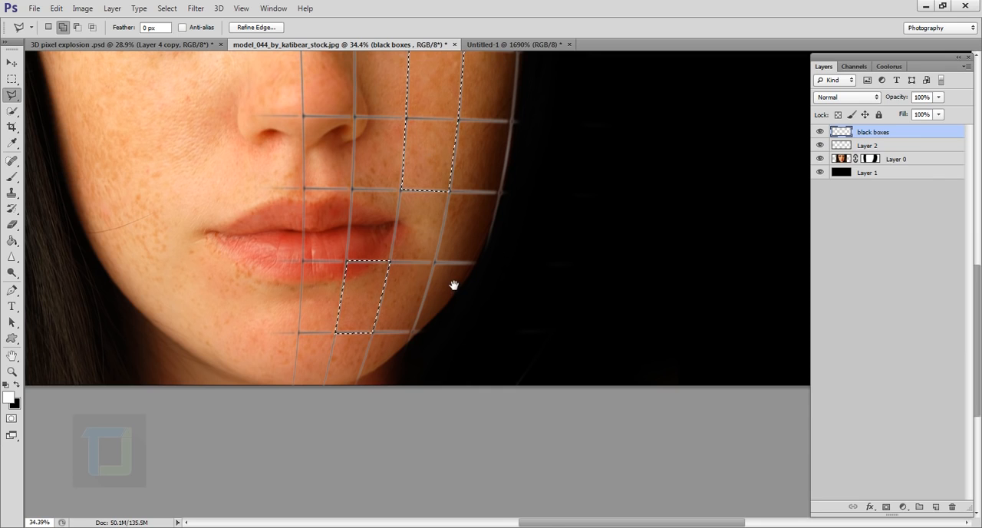
pyautogui.scroll(4, 451, 285)
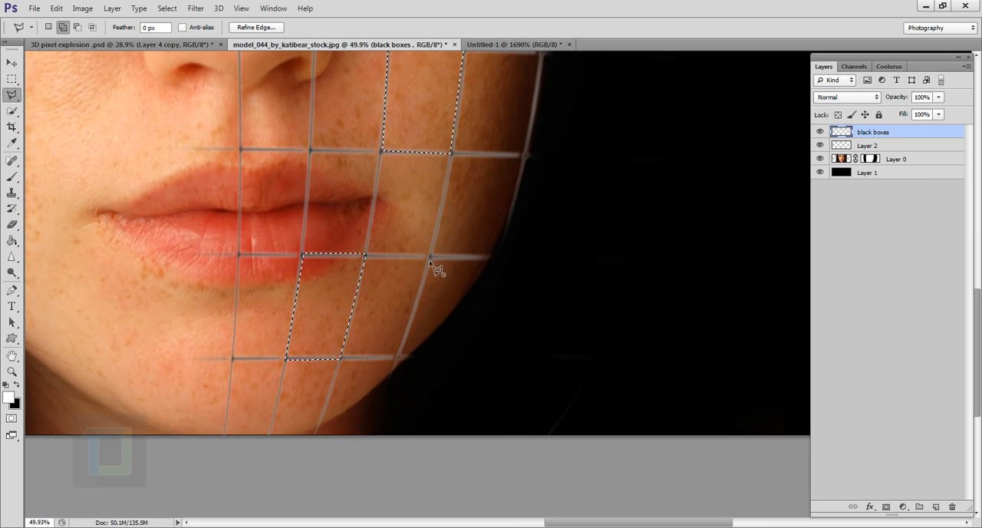
pyautogui.click(398, 358)
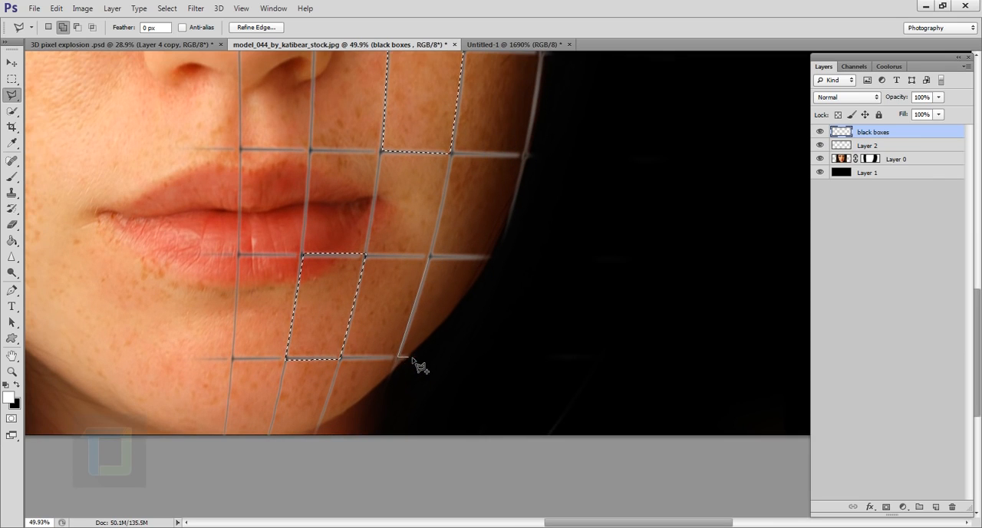
pyautogui.click(412, 356)
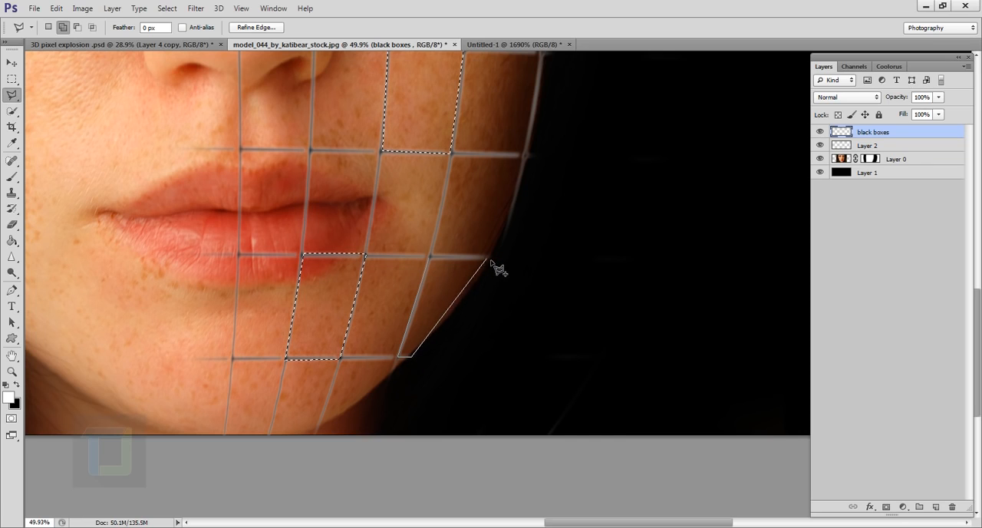
pyautogui.click(491, 260)
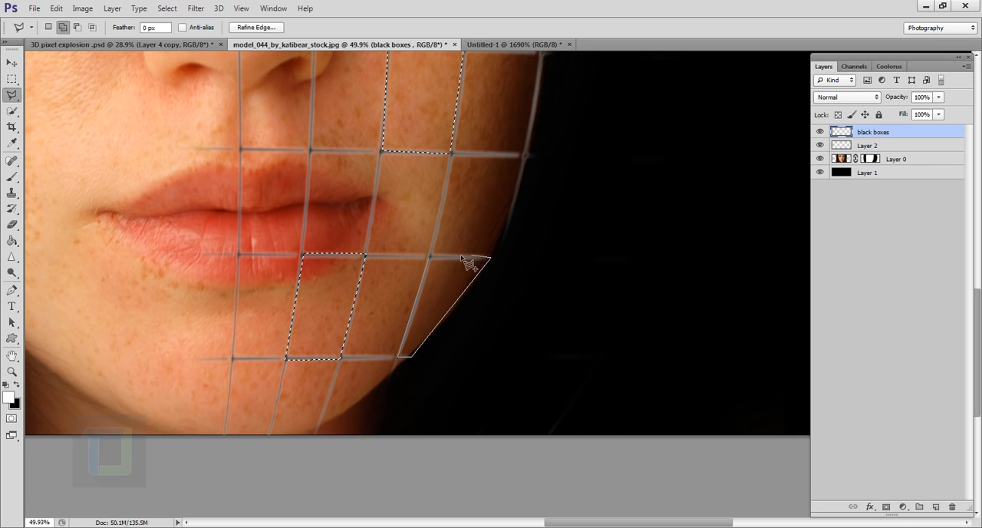
pyautogui.click(430, 257)
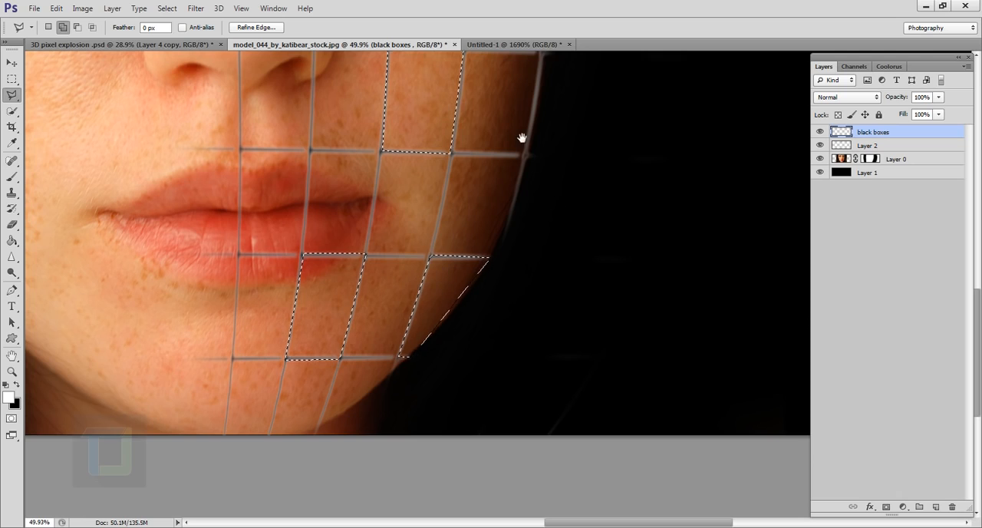
# Step: Examine the grid over the face from eyebrow to chin for another cell to add to the selection
pyautogui.moveTo(522, 138); pyautogui.dragTo(446, 501)
pyautogui.moveTo(472, 268); pyautogui.dragTo(465, 351)
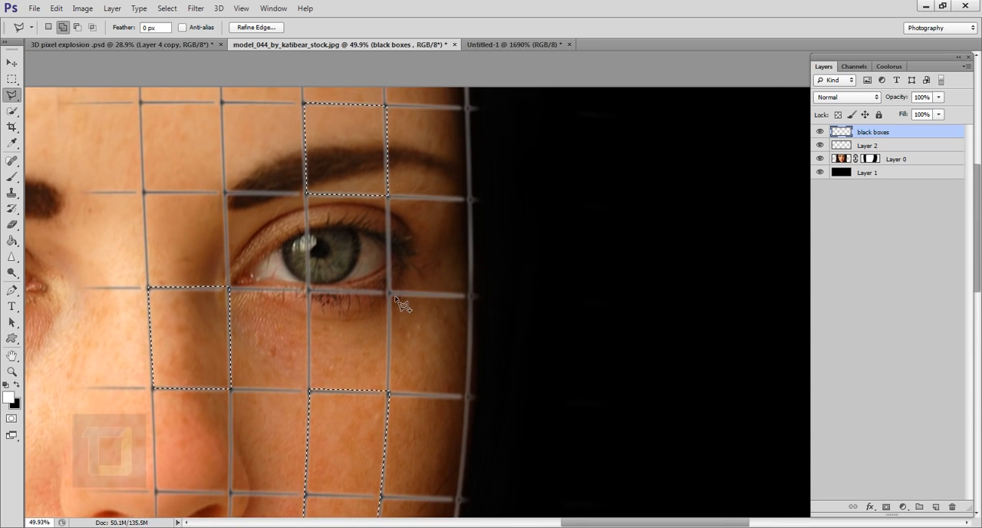
pyautogui.moveTo(441, 387); pyautogui.dragTo(434, 153)
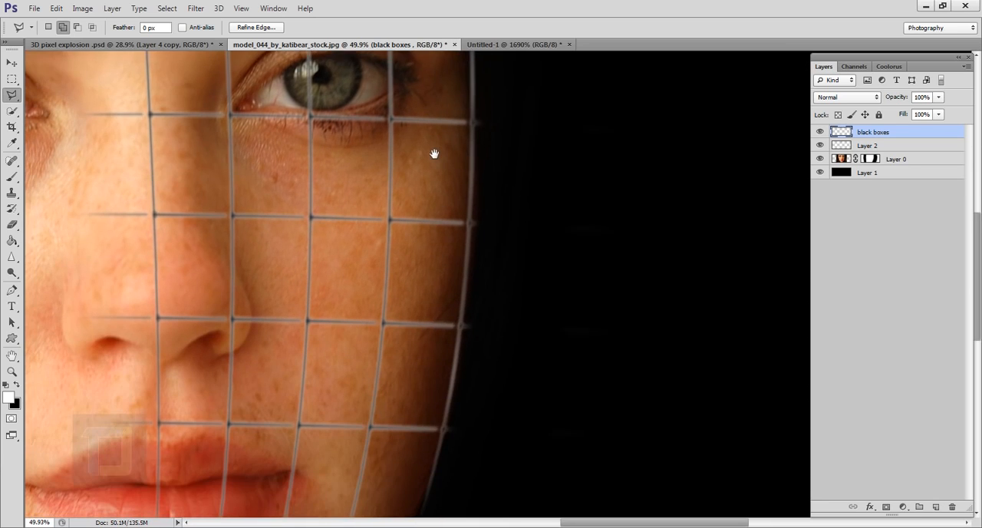
pyautogui.moveTo(430, 374); pyautogui.dragTo(428, 158)
pyautogui.moveTo(409, 296); pyautogui.dragTo(405, 425)
pyautogui.moveTo(414, 358); pyautogui.dragTo(414, 274)
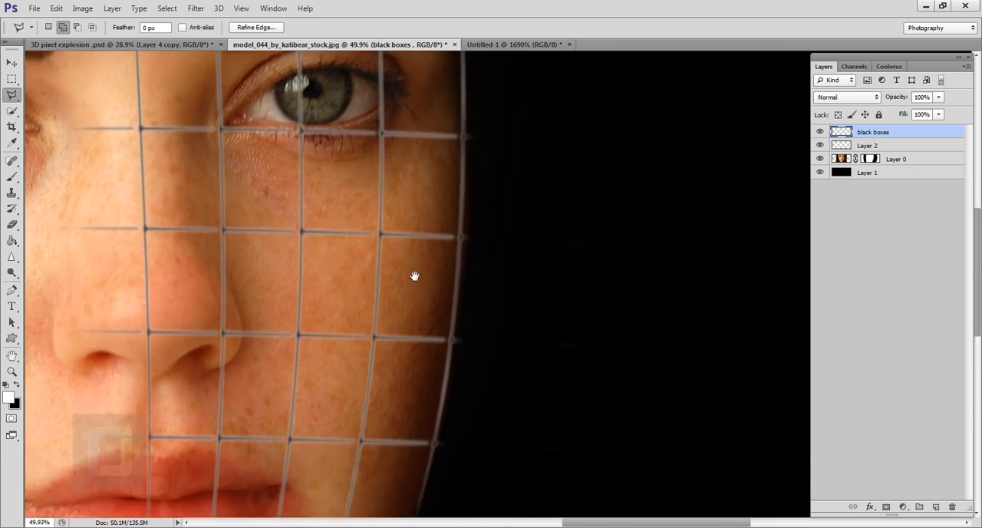
pyautogui.moveTo(421, 345); pyautogui.dragTo(425, 410)
pyautogui.scroll(-5, 421, 395)
pyautogui.scroll(2, 422, 398)
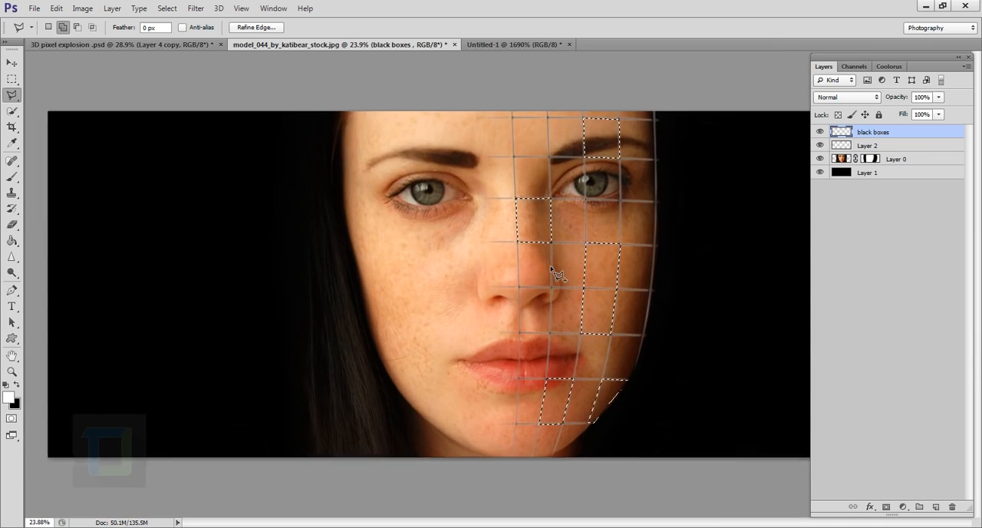
pyautogui.scroll(3, 591, 178)
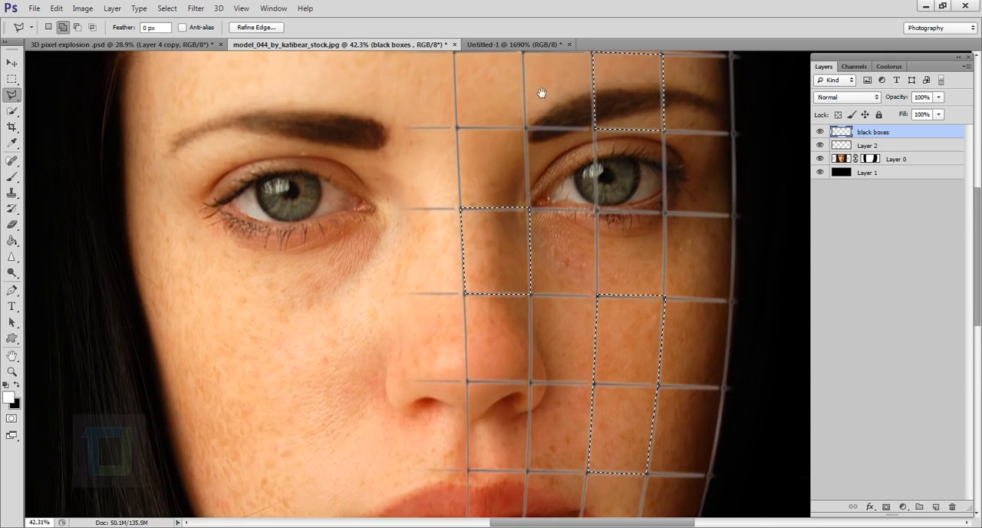
pyautogui.scroll(-3, 534, 182)
pyautogui.scroll(3, 510, 394)
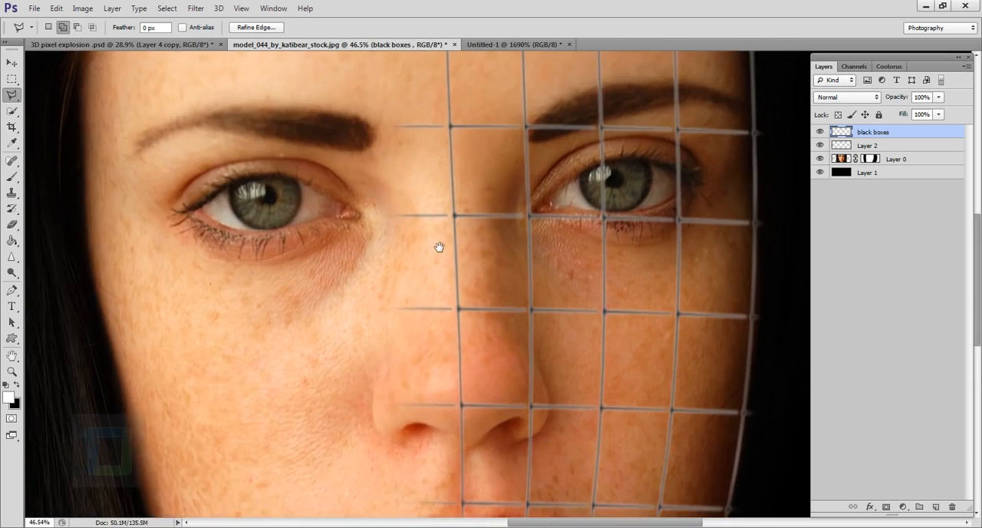
pyautogui.scroll(-4, 432, 241)
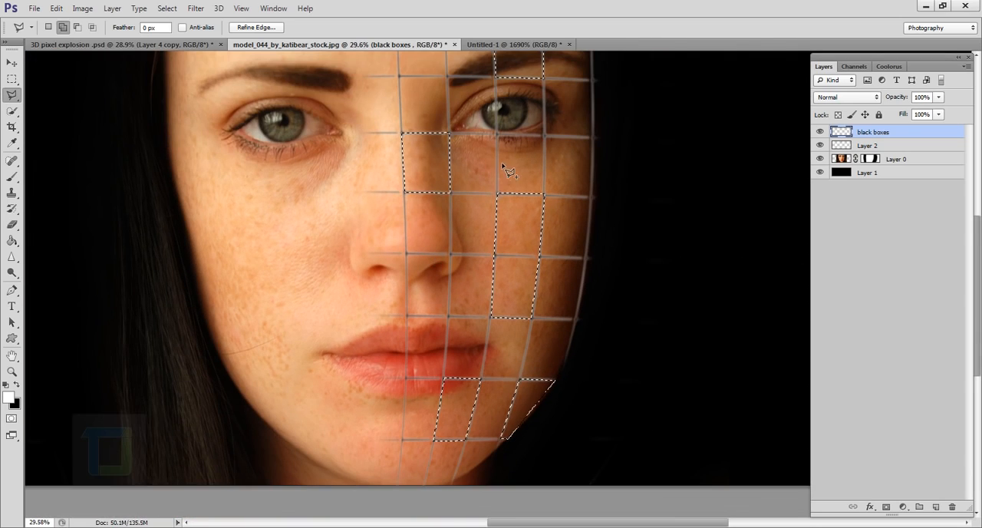
# Step: Add the grid cell between the right nostril and the upper lip to the selection
pyautogui.scroll(2, 353, 300)
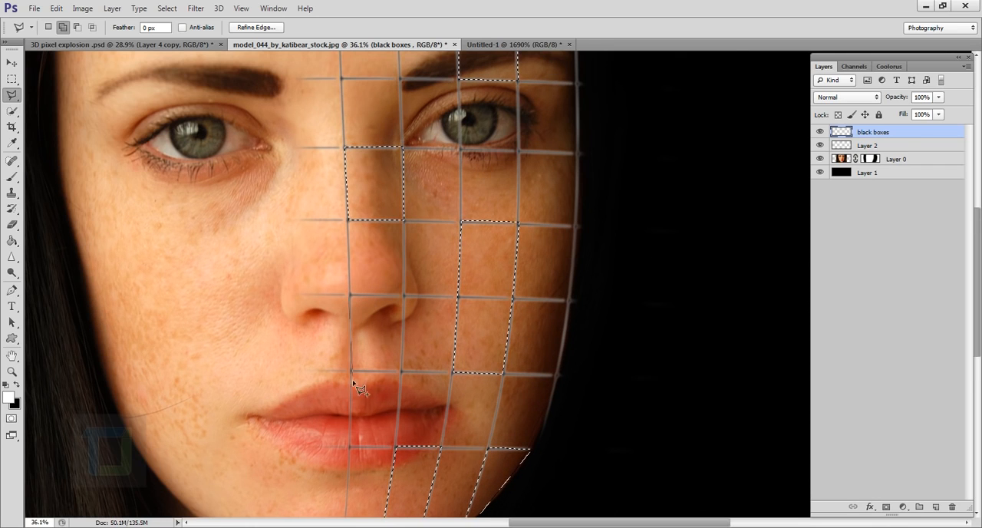
pyautogui.click(401, 371)
pyautogui.click(404, 296)
pyautogui.doubleClick(350, 295)
# Step: Fill the selected cells with black on the black boxes layer and copy the same cells from Layer 0 to a new layer
pyautogui.scroll(-3, 460, 338)
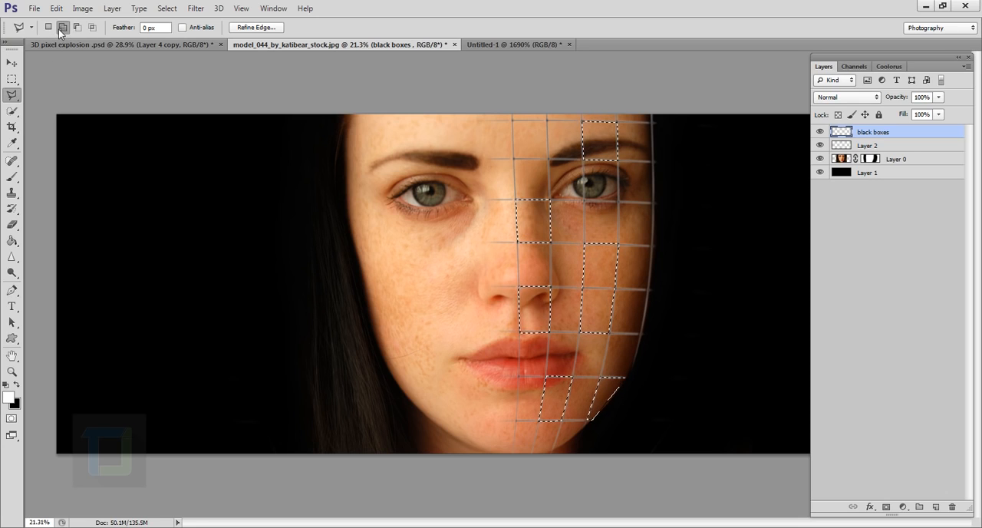
pyautogui.click(17, 383)
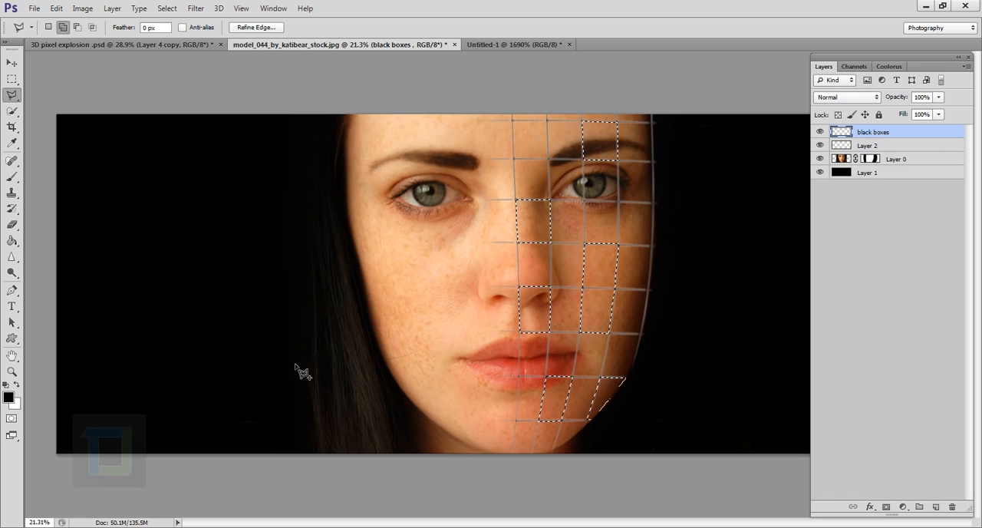
pyautogui.hotkey('alt', 'BackSpace')
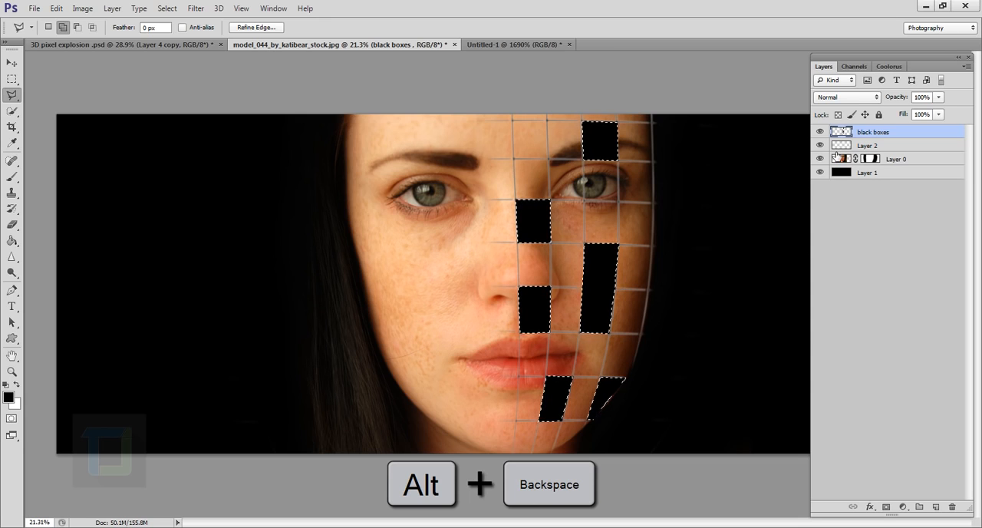
pyautogui.click(894, 158)
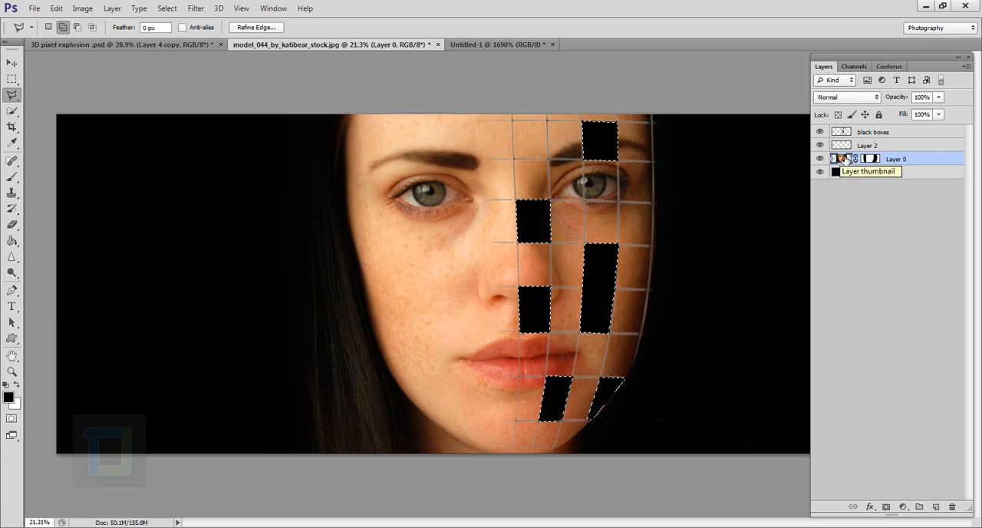
pyautogui.hotkey('ctrl', 'j')
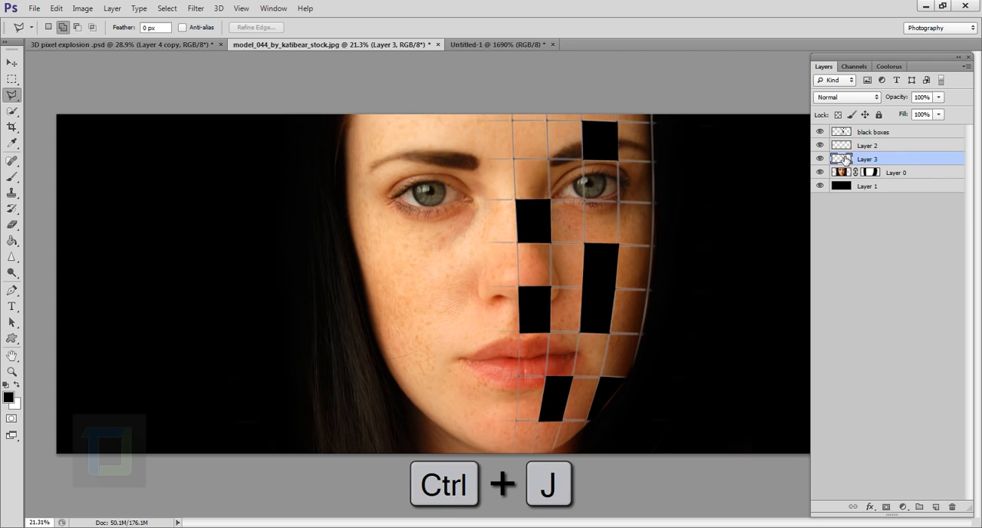
# Step: View the copied face cells in isolation, compare them with the black boxes, and show all layers again
pyautogui.keyDown('alt'); pyautogui.click(820, 159); pyautogui.keyUp('alt')
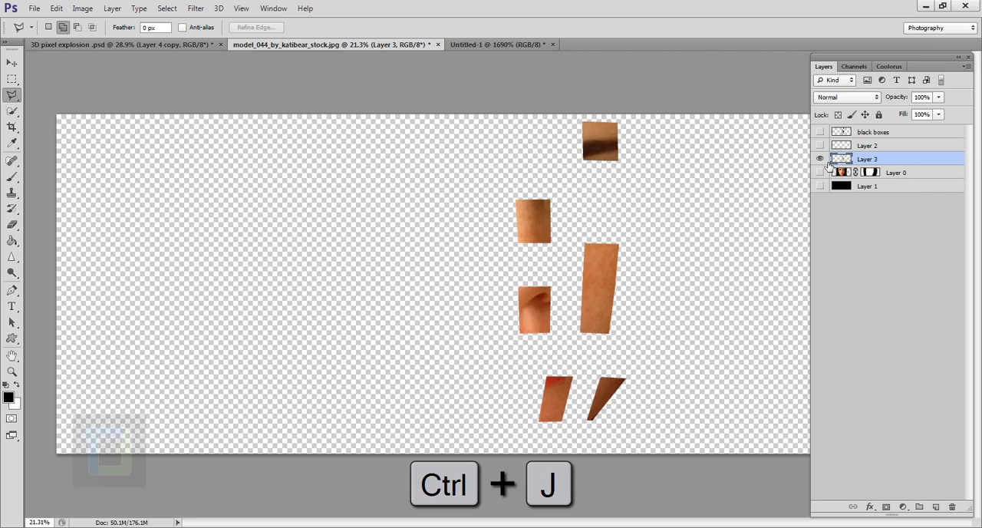
pyautogui.click(821, 159)
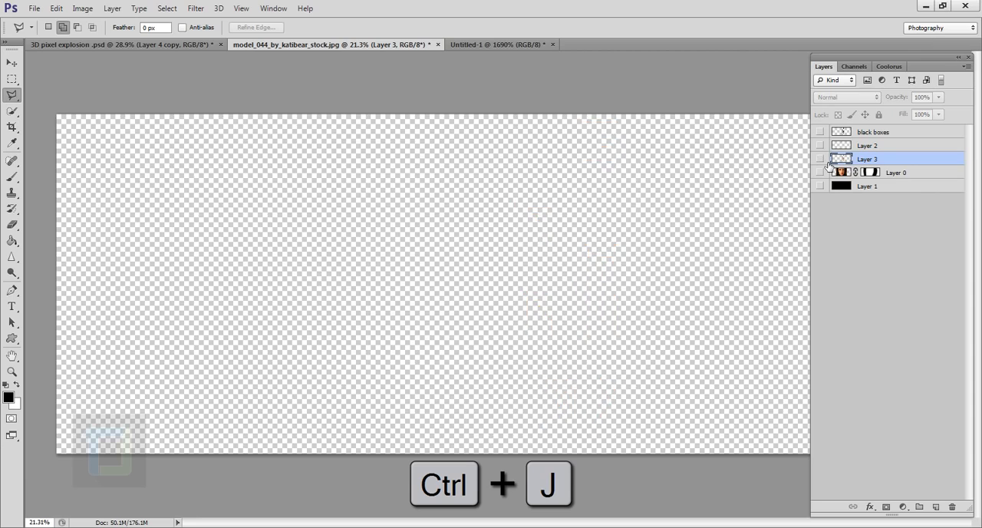
pyautogui.click(821, 159)
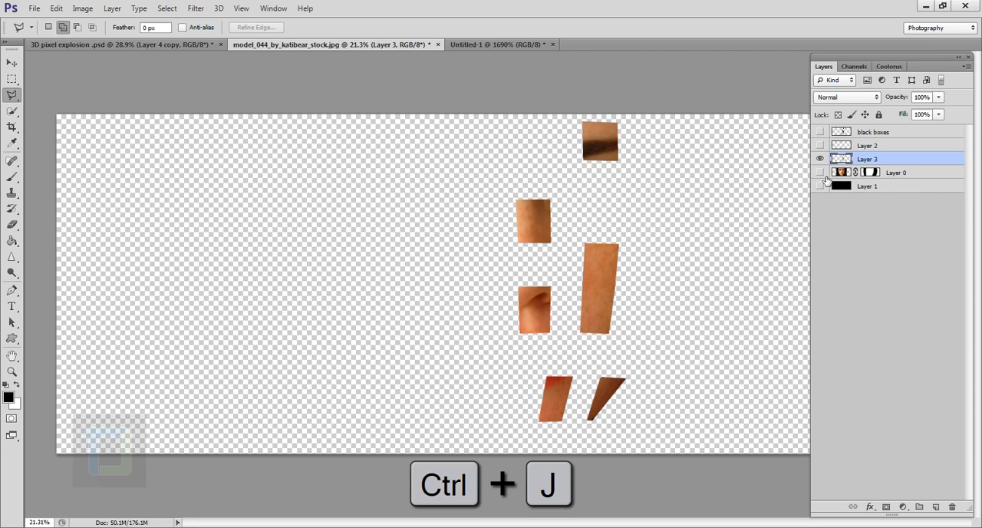
pyautogui.click(820, 131)
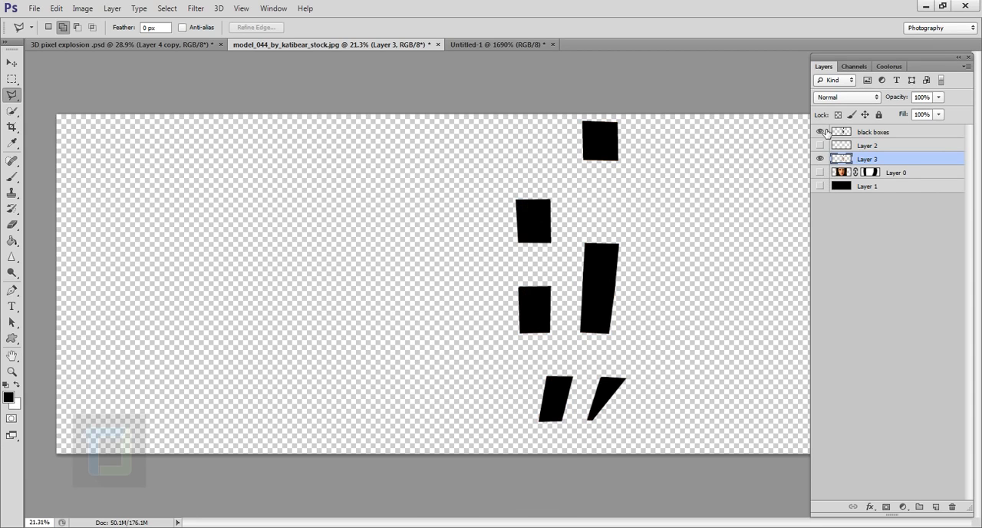
pyautogui.click(820, 132)
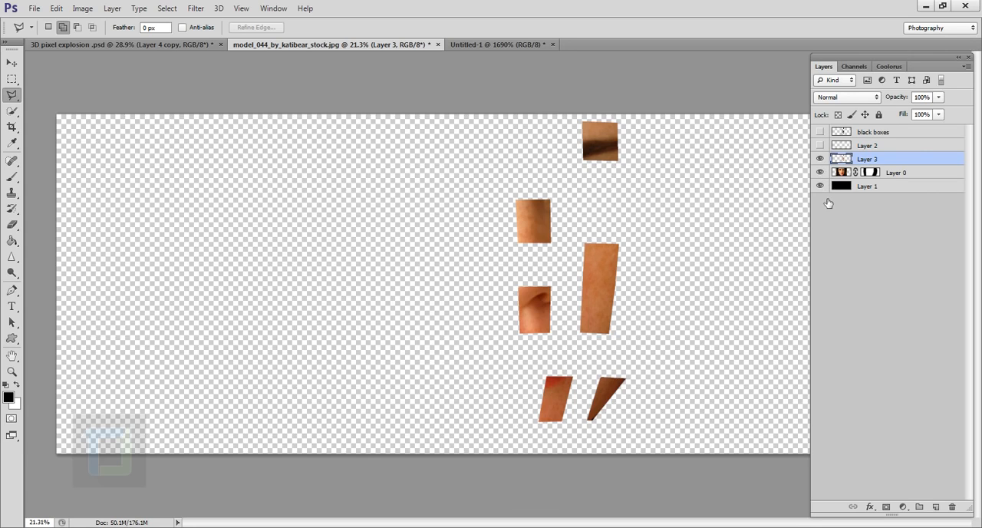
pyautogui.moveTo(820, 186); pyautogui.dragTo(820, 173)
pyautogui.click(820, 145)
pyautogui.click(820, 132)
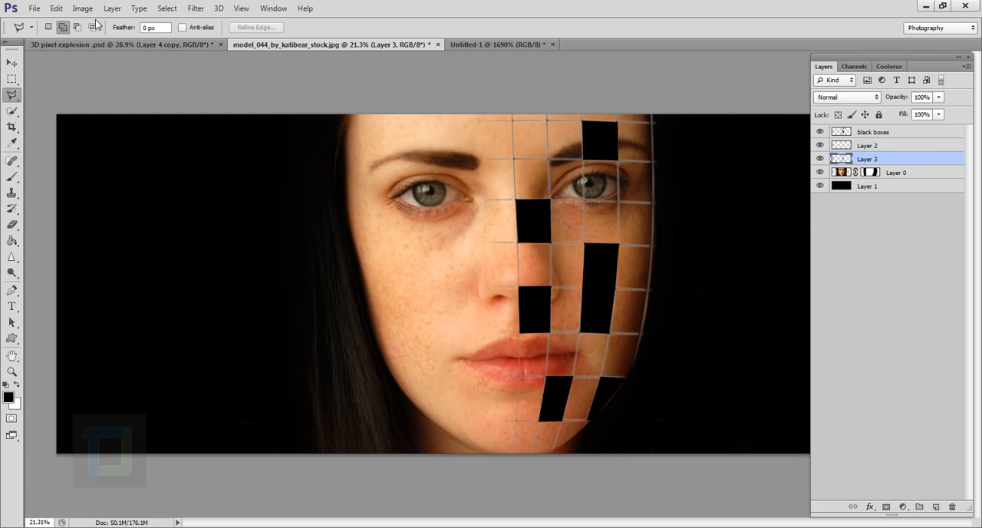
# Step: Rename Layer 3 as "flying boxes" and place it above the black boxes layer
pyautogui.click(156, 4)
pyautogui.click(621, 3)
pyautogui.doubleClick(869, 160)
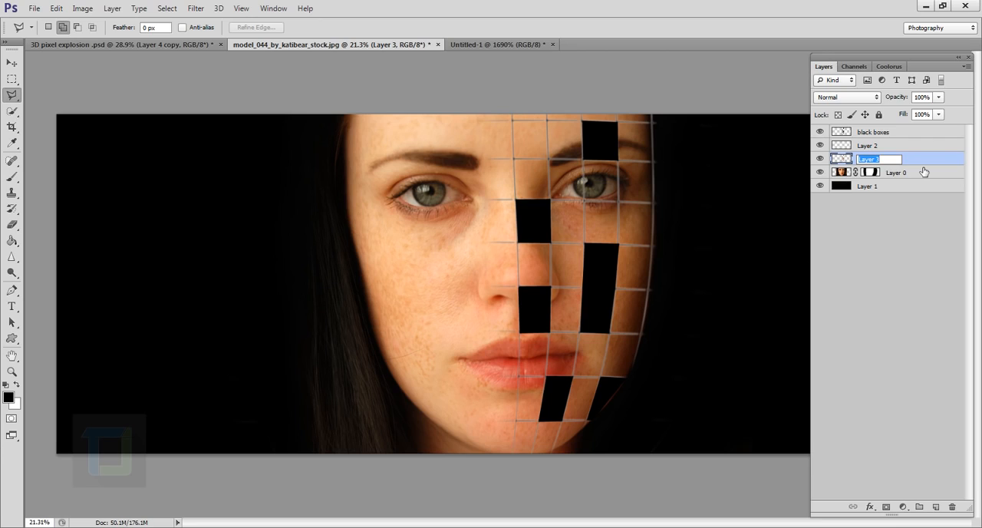
pyautogui.write('flying boes')
pyautogui.press('Return')
pyautogui.moveTo(910, 162); pyautogui.dragTo(907, 133)
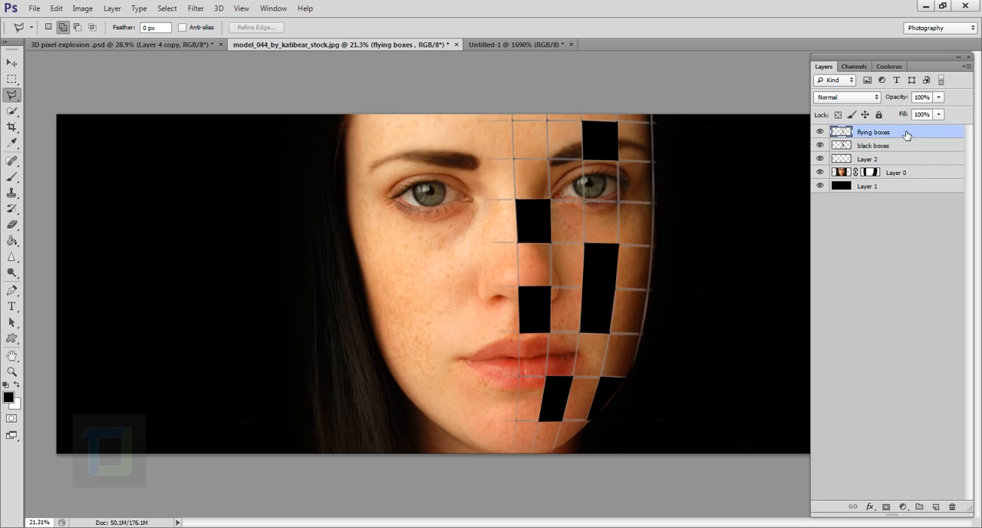
# Step: Move the flying boxes straight to the right so the outer pieces float beyond the edge of the face
pyautogui.click(12, 64)
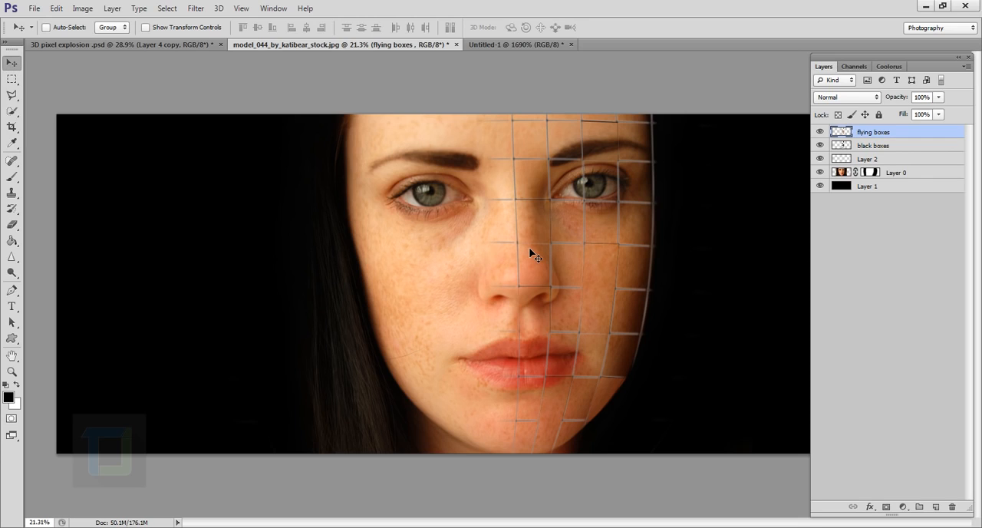
pyautogui.press('shift')
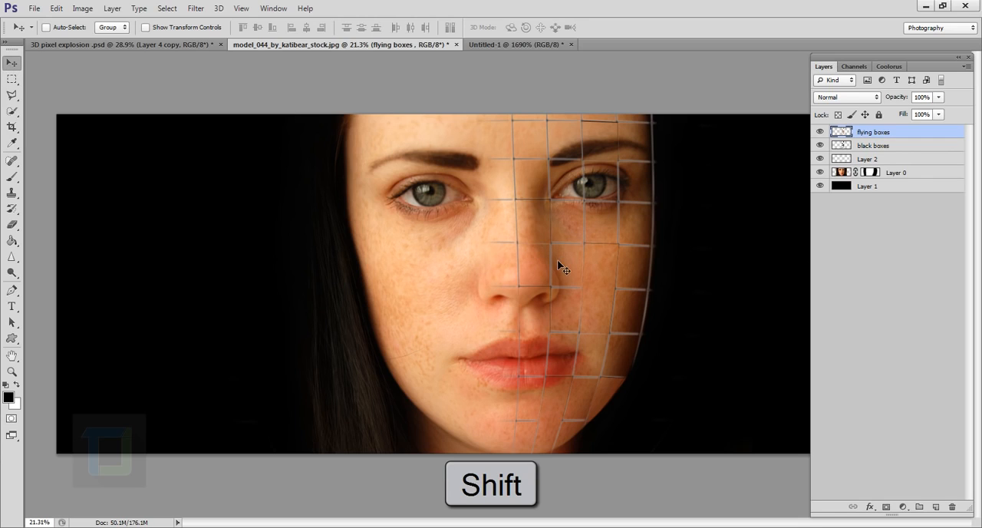
pyautogui.moveTo(566, 275); pyautogui.dragTo(650, 274)
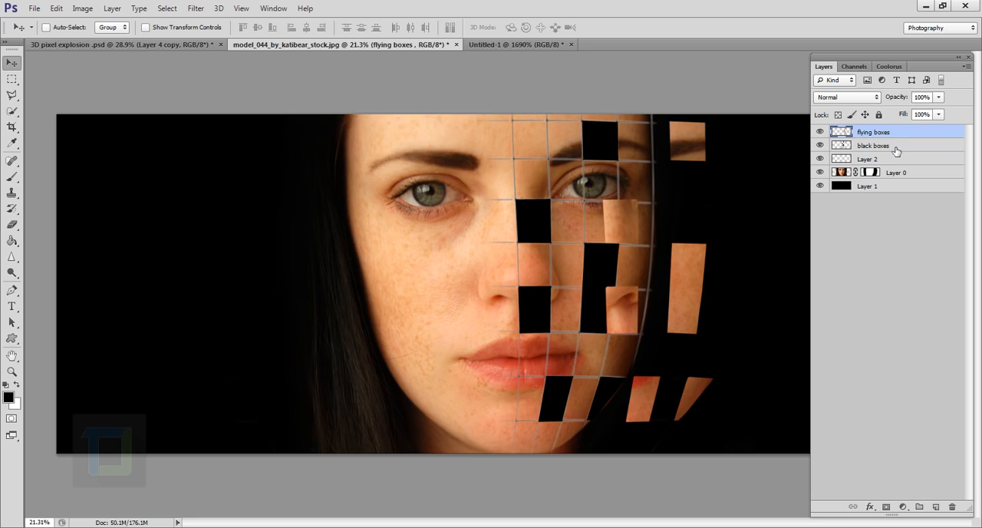
# Step: Hide the flying boxes layer and give black boxes an Inner Bevel with depth 399%, size 32 px, angle -13° and altitude 42°
pyautogui.click(869, 150)
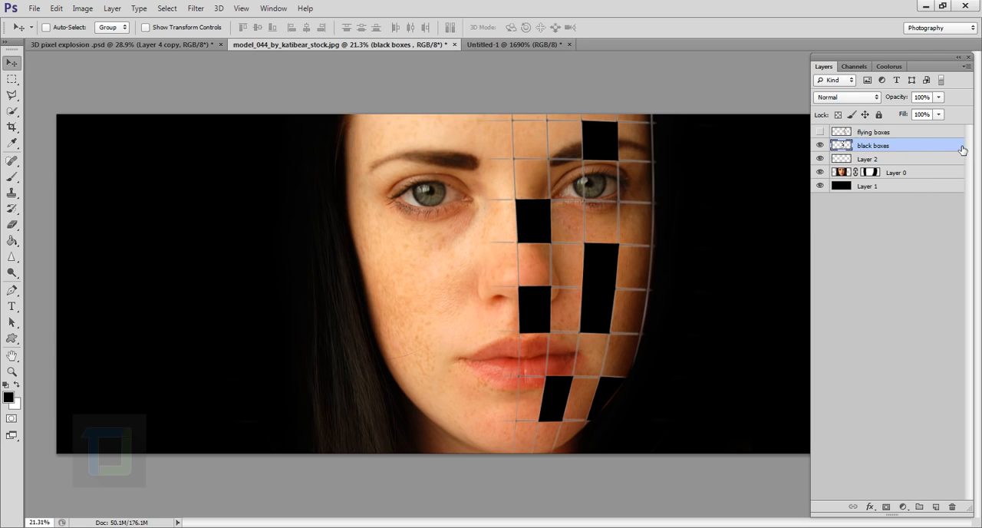
pyautogui.doubleClick(962, 149)
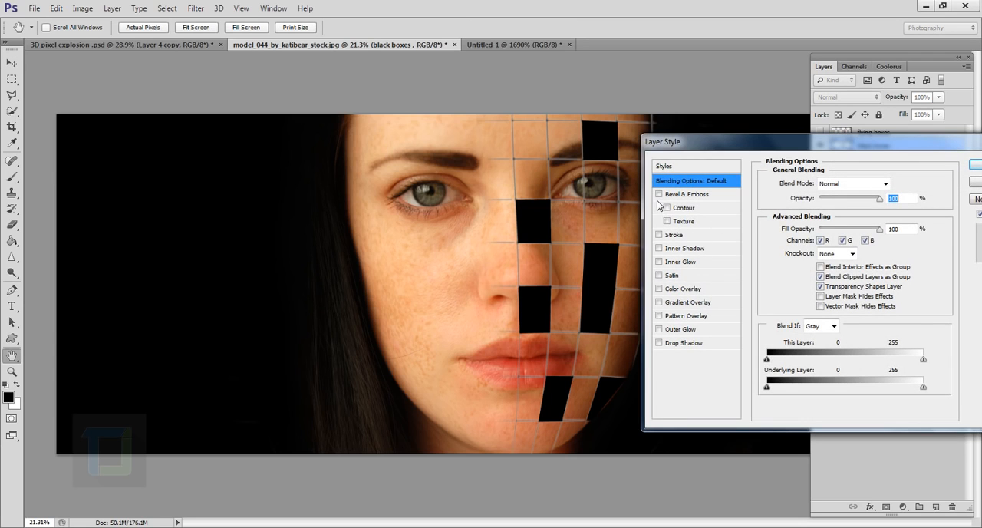
pyautogui.click(659, 195)
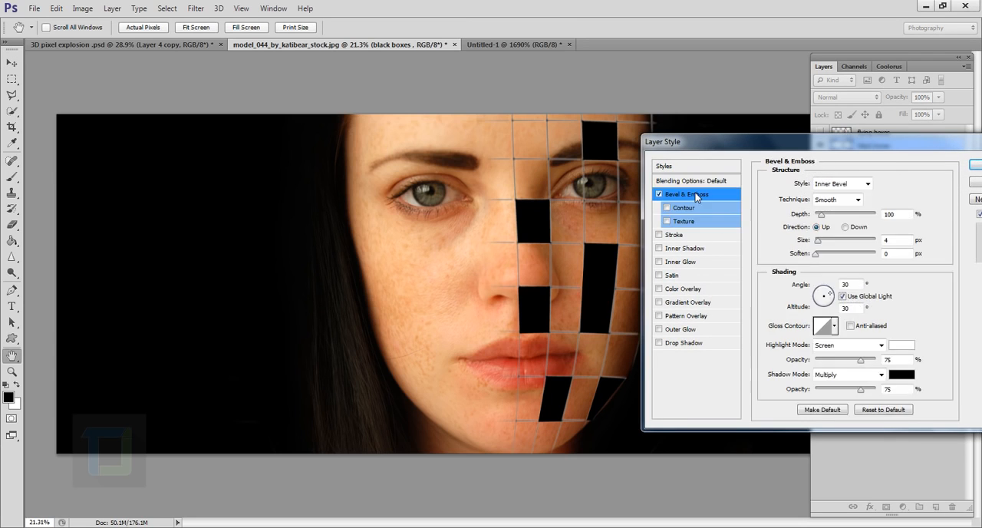
pyautogui.click(698, 196)
pyautogui.moveTo(817, 240)
pyautogui.mouseDown()
pyautogui.moveTo(832, 240)
pyautogui.moveTo(825, 220)
pyautogui.moveTo(840, 221)
pyautogui.moveTo(827, 244)
pyautogui.mouseUp()
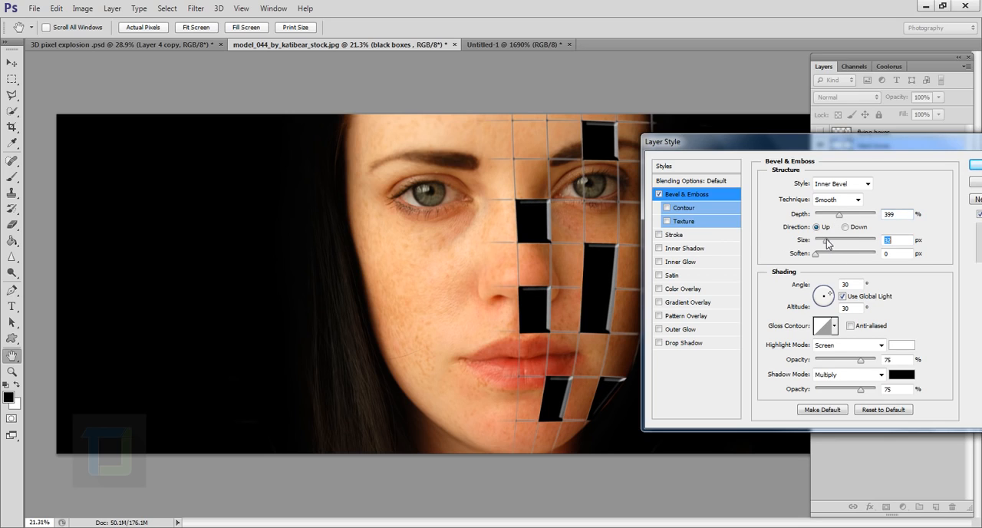
pyautogui.moveTo(819, 309)
pyautogui.mouseDown()
pyautogui.moveTo(830, 297)
pyautogui.moveTo(820, 298)
pyautogui.moveTo(830, 300)
pyautogui.mouseUp()
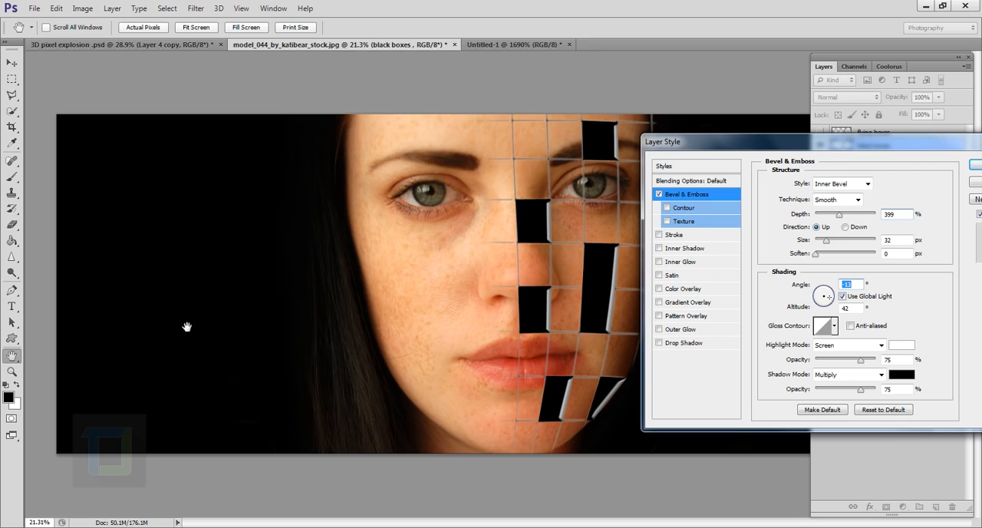
# Step: Enable the bevel's Contour on black boxes, raise its range to about 88%, apply the style, and inspect the beveled edges up close
pyautogui.click(667, 208)
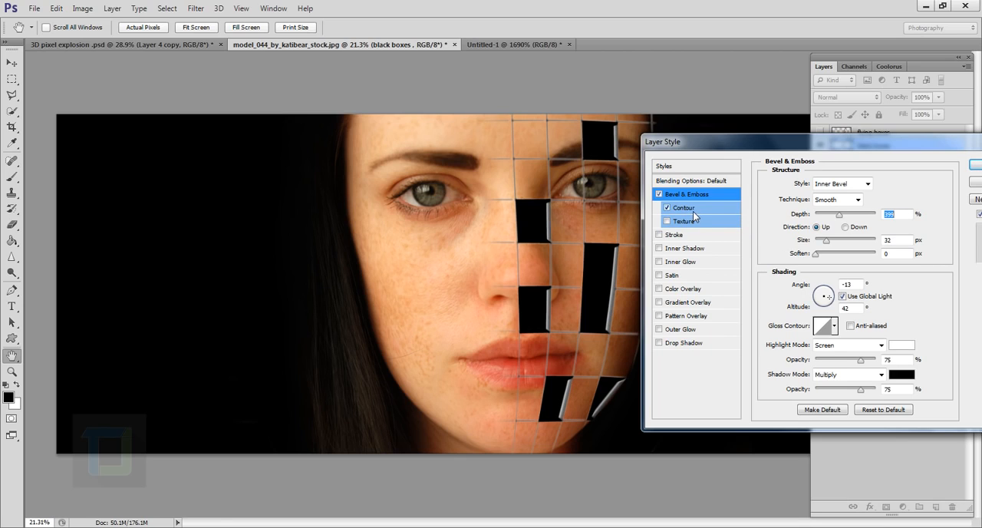
pyautogui.click(677, 213)
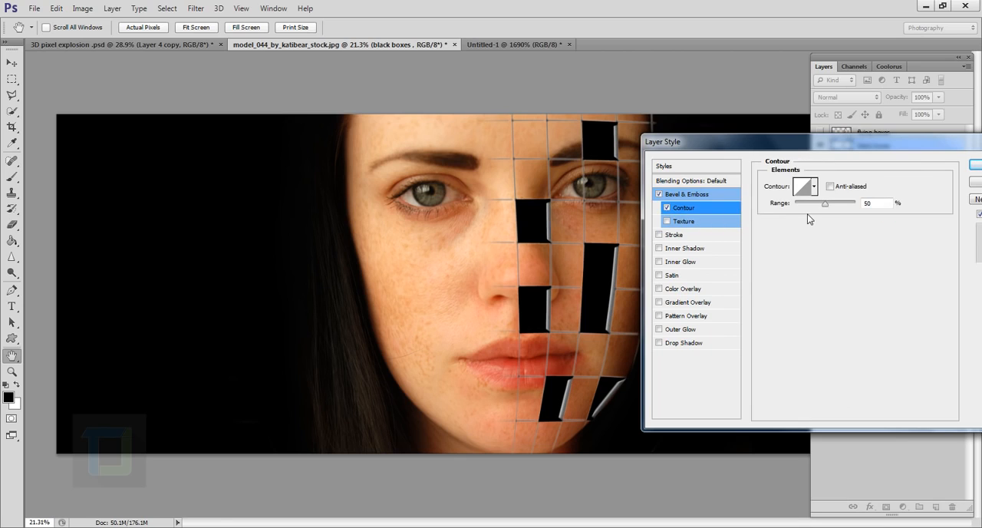
pyautogui.moveTo(832, 206)
pyautogui.mouseDown()
pyautogui.moveTo(805, 207)
pyautogui.moveTo(847, 207)
pyautogui.mouseUp()
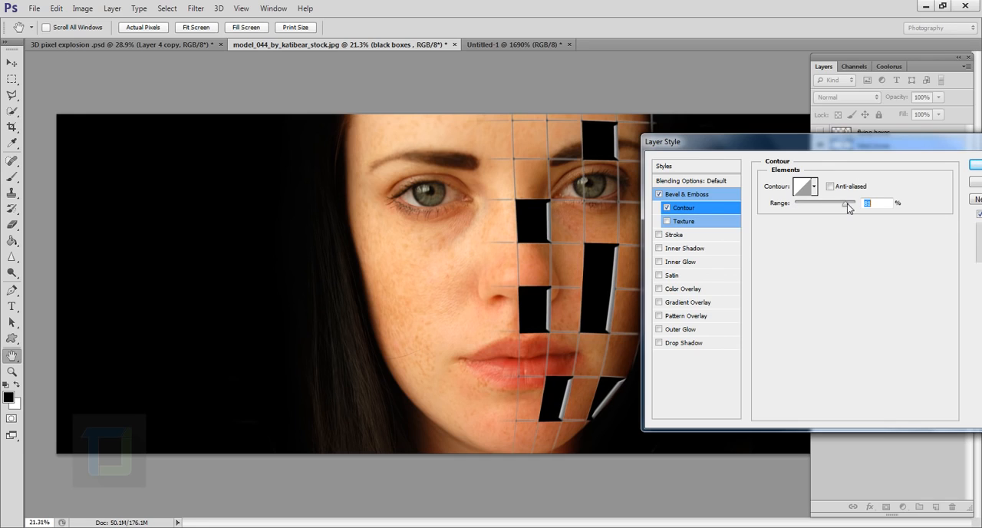
pyautogui.click(975, 170)
pyautogui.scroll(3, 570, 275)
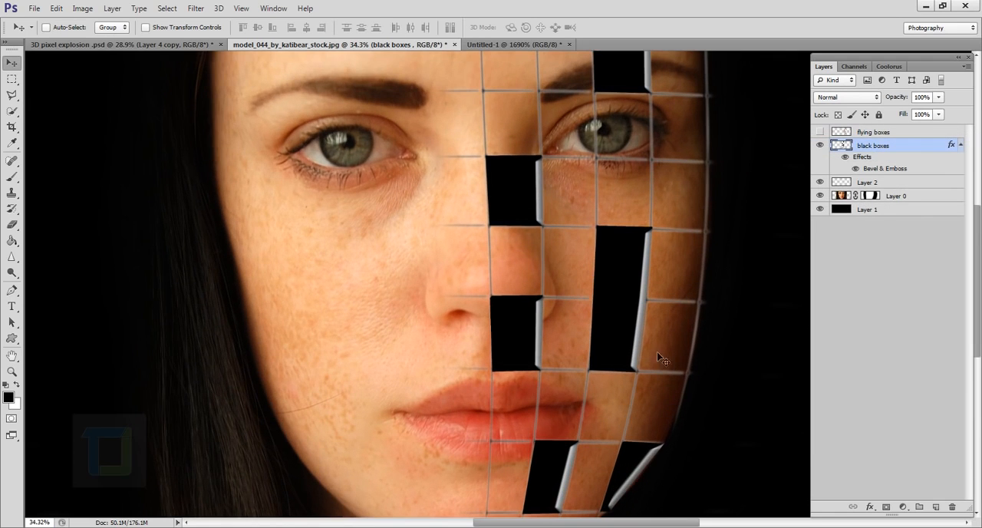
pyautogui.scroll(3, 658, 353)
pyautogui.scroll(-1, 610, 342)
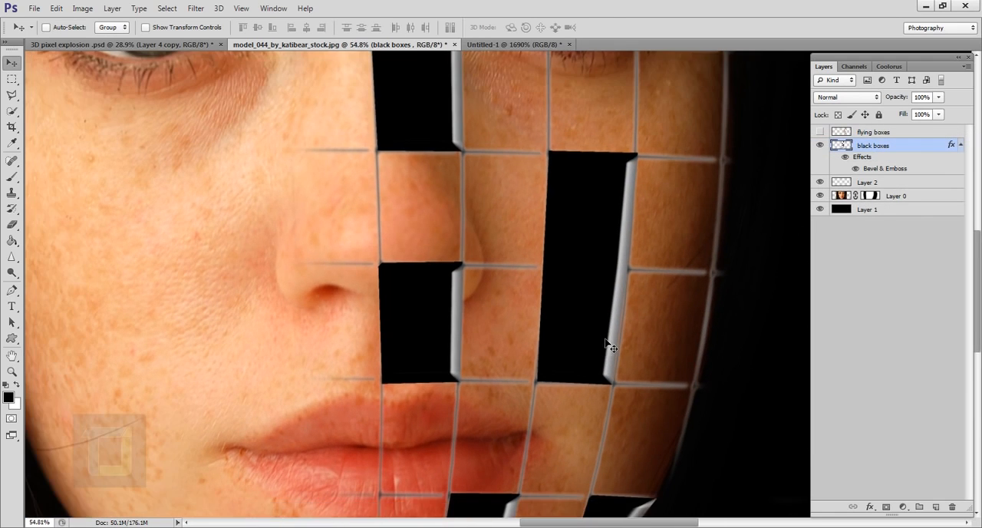
pyautogui.scroll(-5, 647, 275)
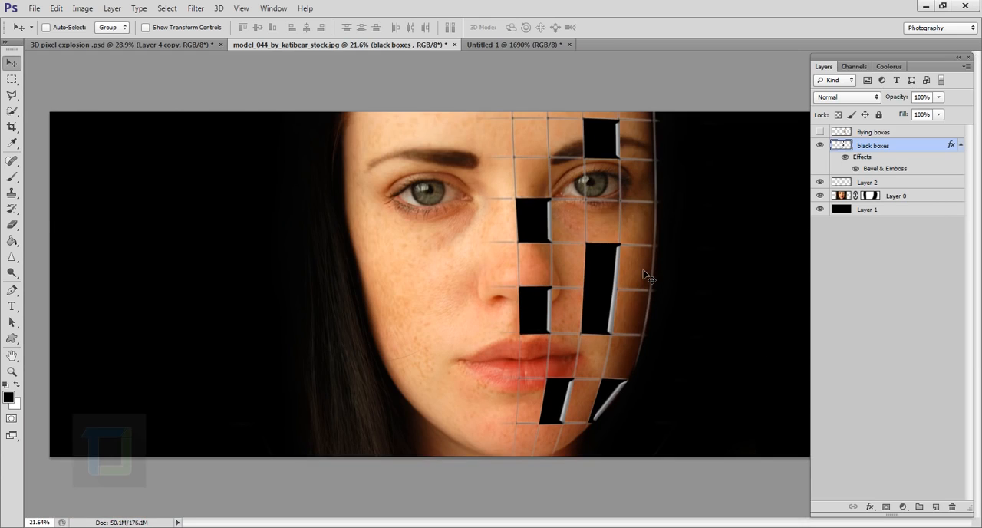
# Step: Show the flying boxes layer and give it an Inner Bevel with depth 307% and size 32 px
pyautogui.click(819, 132)
pyautogui.click(873, 131)
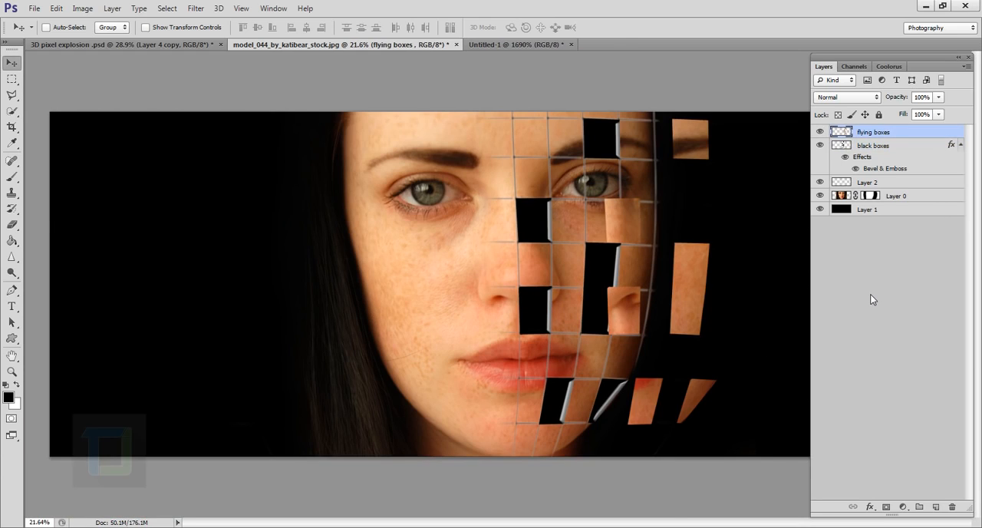
pyautogui.doubleClick(952, 135)
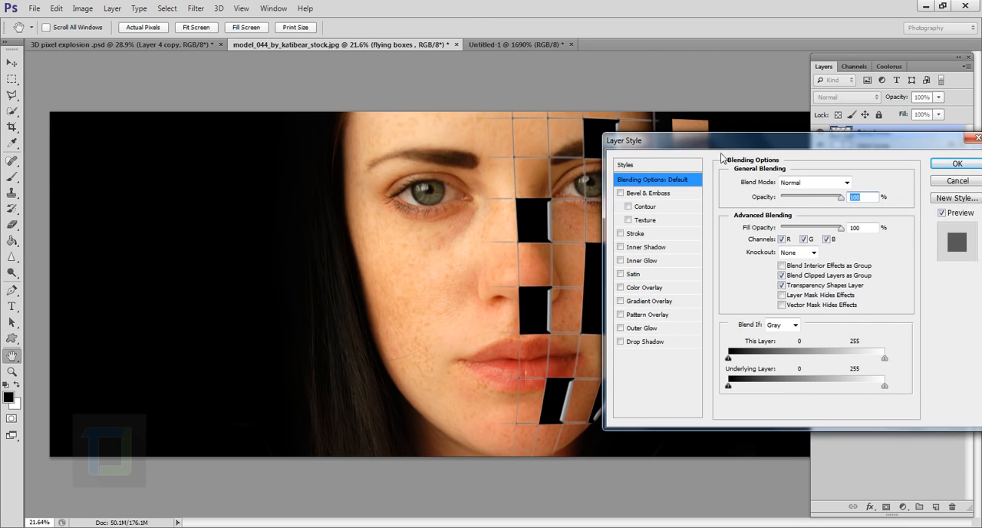
pyautogui.moveTo(726, 134); pyautogui.dragTo(828, 144)
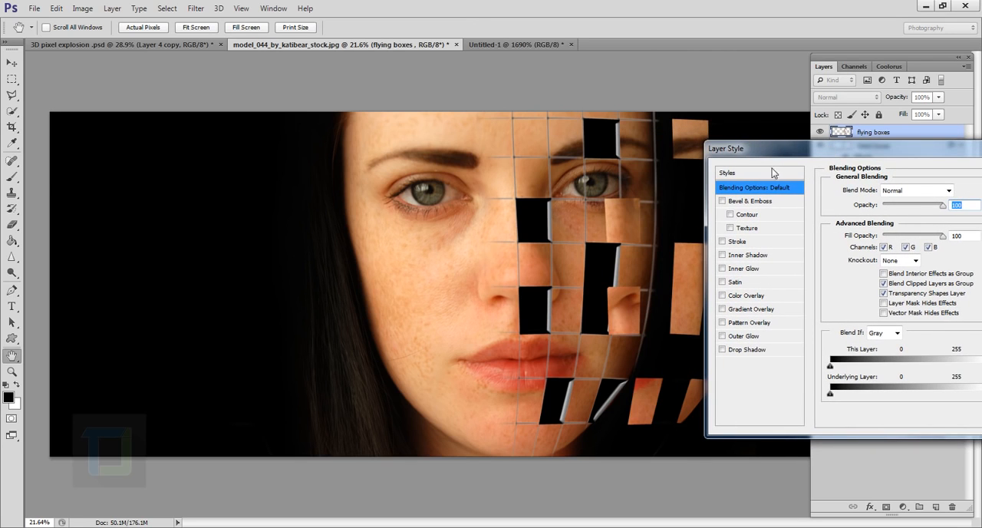
pyautogui.click(722, 201)
pyautogui.click(742, 201)
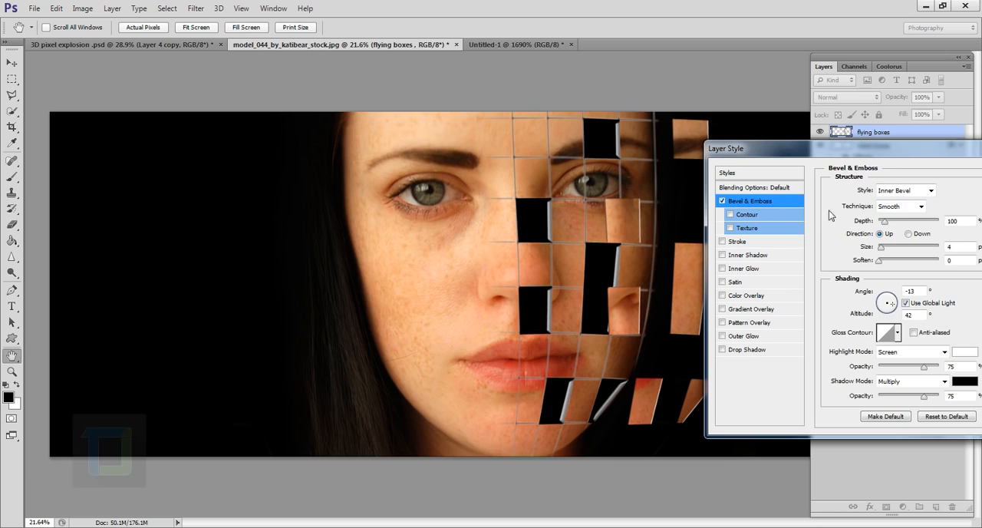
pyautogui.moveTo(881, 247)
pyautogui.mouseDown()
pyautogui.moveTo(894, 250)
pyautogui.moveTo(900, 225)
pyautogui.moveTo(890, 253)
pyautogui.mouseUp()
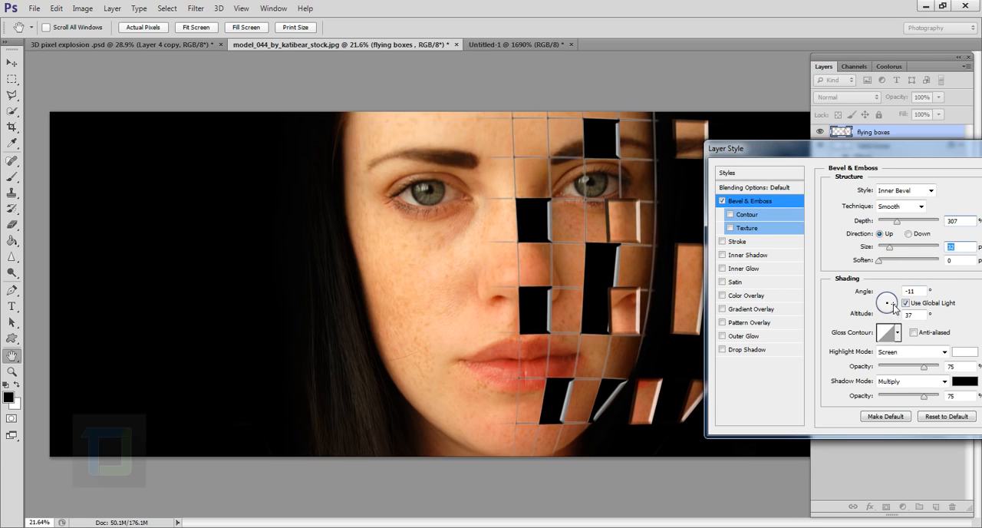
# Step: Turn off global light for the flying boxes bevel and set its angle to 171° and altitude to 26°
pyautogui.moveTo(894, 310); pyautogui.dragTo(883, 304)
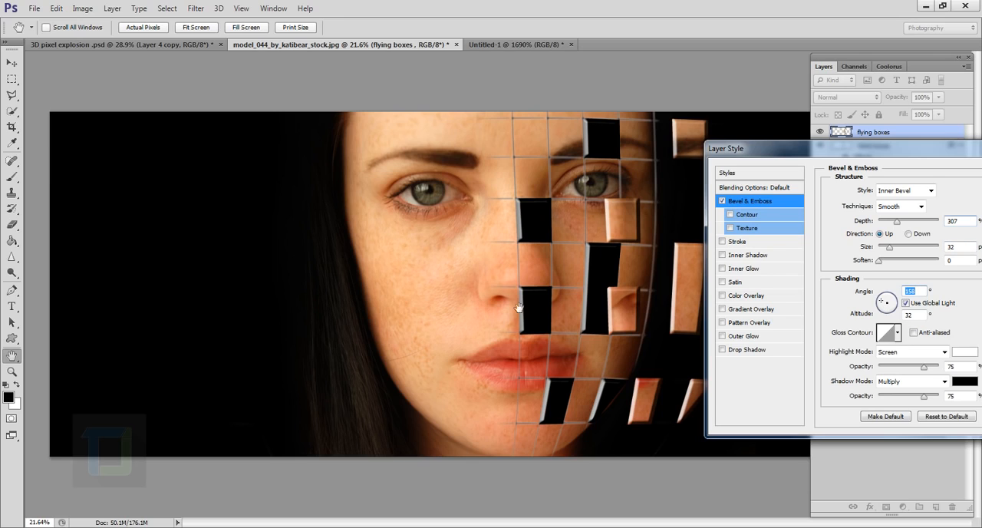
pyautogui.moveTo(886, 310); pyautogui.dragTo(895, 307)
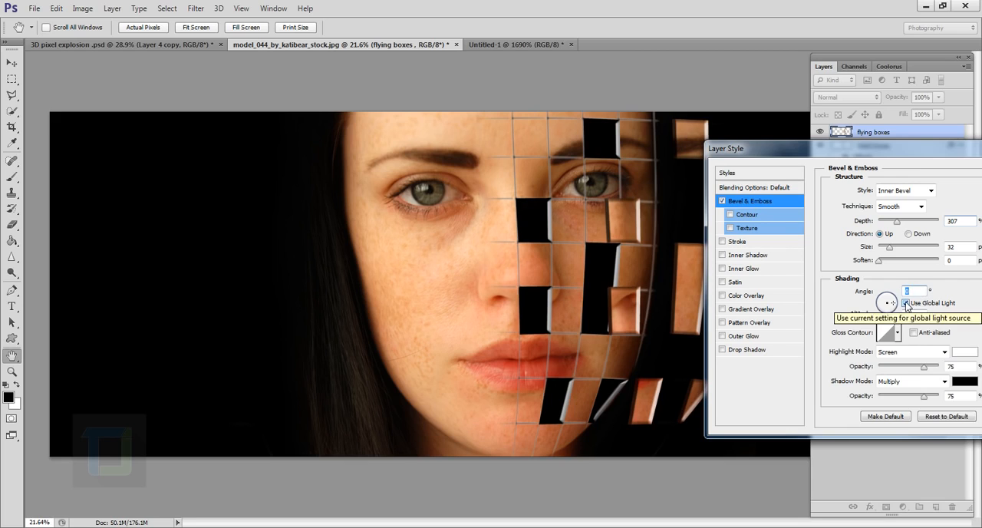
pyautogui.click(905, 303)
pyautogui.click(905, 303)
pyautogui.moveTo(884, 297); pyautogui.dragTo(881, 305)
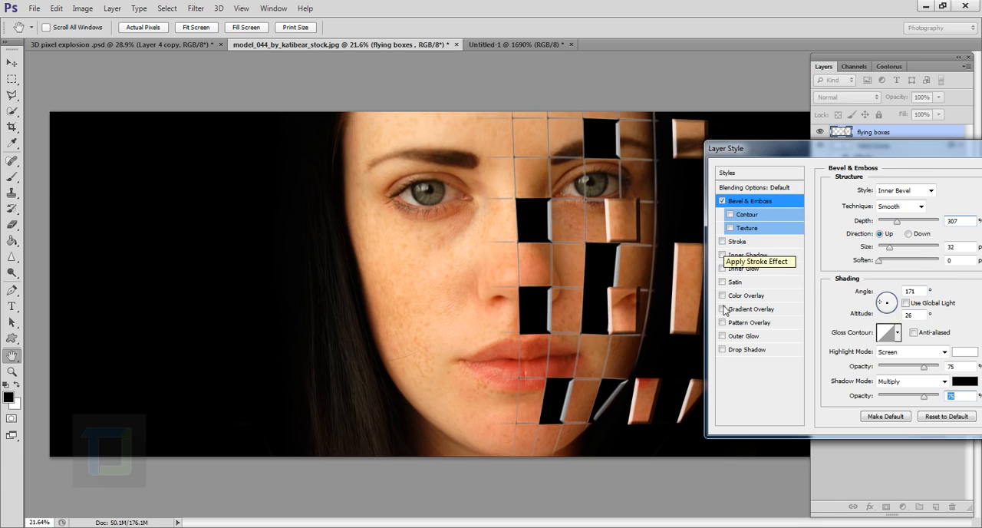
# Step: Add a Drop Shadow to flying boxes with angle -7°, distance 189 px and size 84 px
pyautogui.click(722, 350)
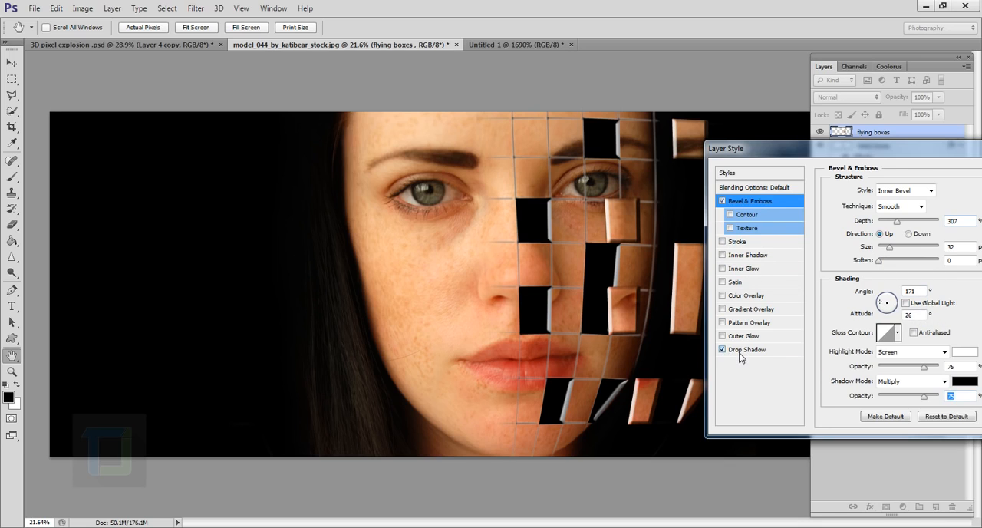
pyautogui.click(743, 350)
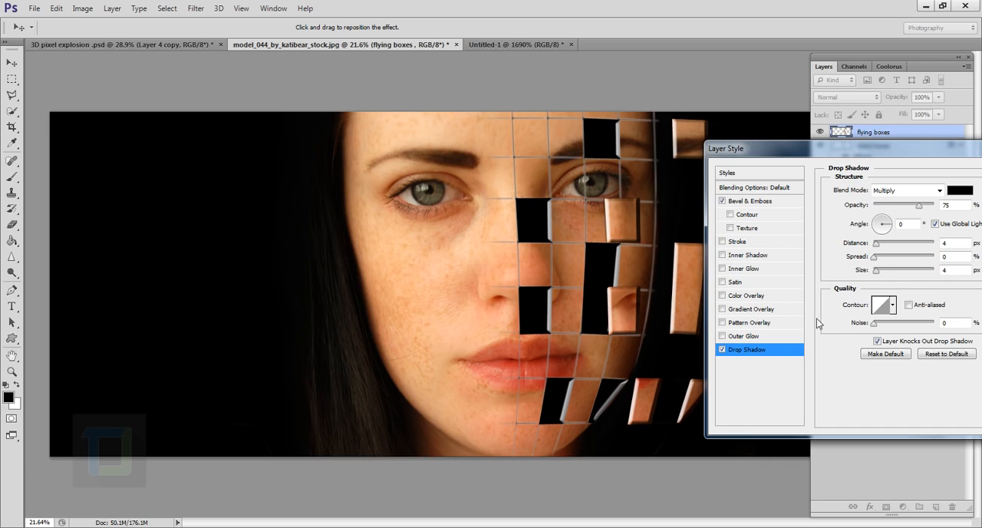
pyautogui.moveTo(622, 253); pyautogui.dragTo(597, 259)
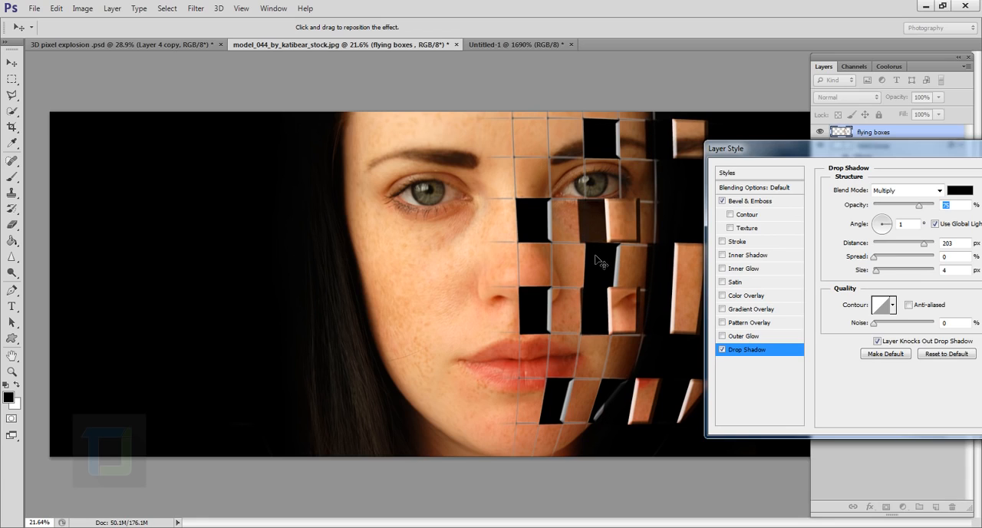
pyautogui.click(888, 226)
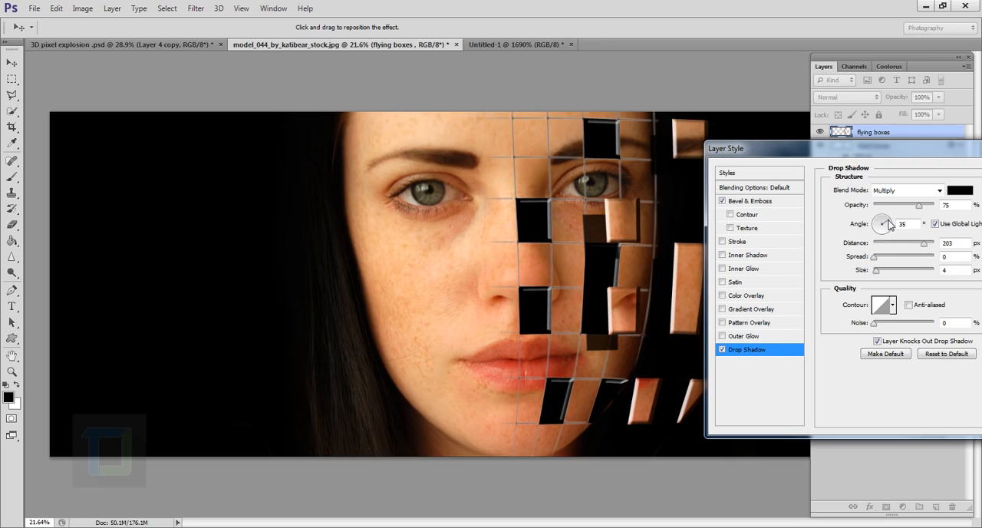
pyautogui.click(892, 228)
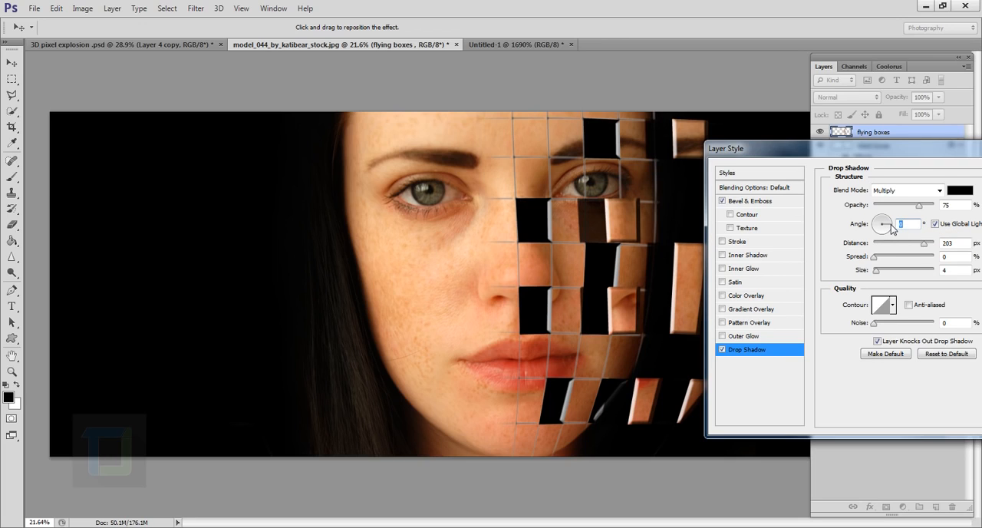
pyautogui.write('5')
pyautogui.click(890, 228)
pyautogui.moveTo(873, 275); pyautogui.dragTo(896, 274)
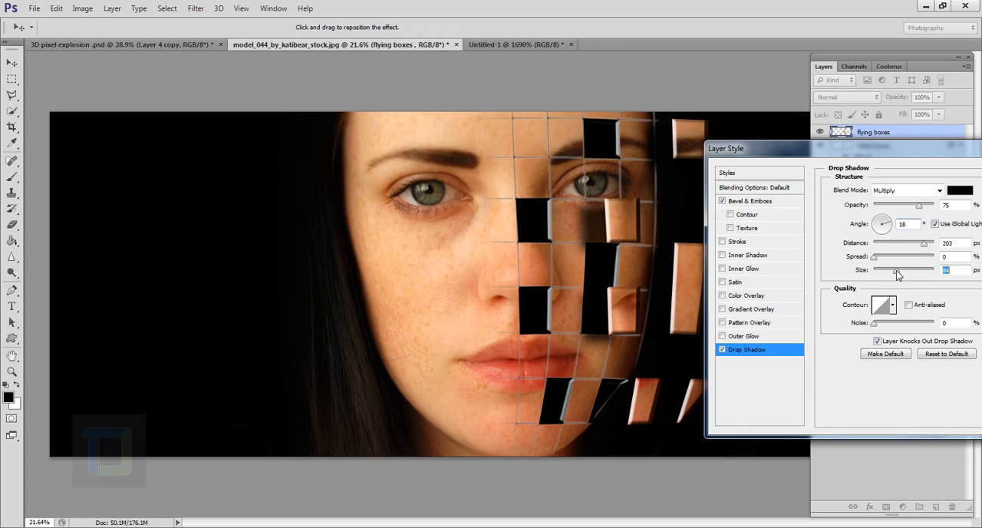
pyautogui.moveTo(589, 239)
pyautogui.mouseDown()
pyautogui.moveTo(592, 224)
pyautogui.moveTo(598, 231)
pyautogui.mouseUp()
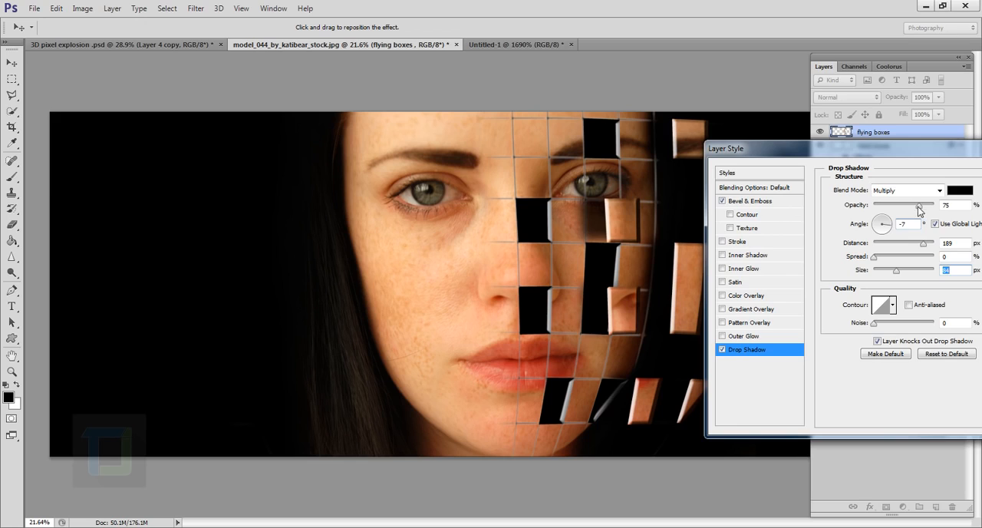
# Step: Lower the drop shadow's opacity to slightly under 33%, comparing the pieces with and without the shadow, and apply the layer style
pyautogui.moveTo(919, 210); pyautogui.dragTo(893, 207)
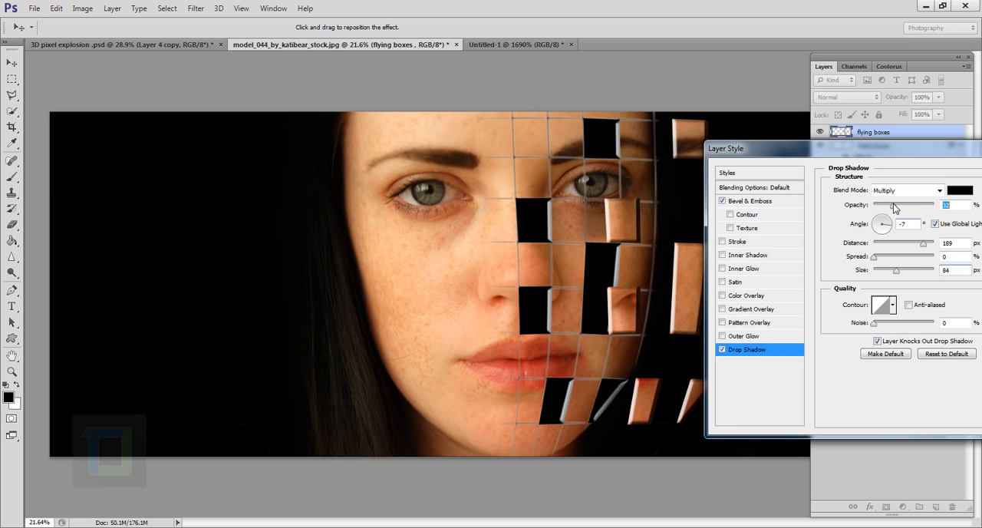
pyautogui.click(721, 350)
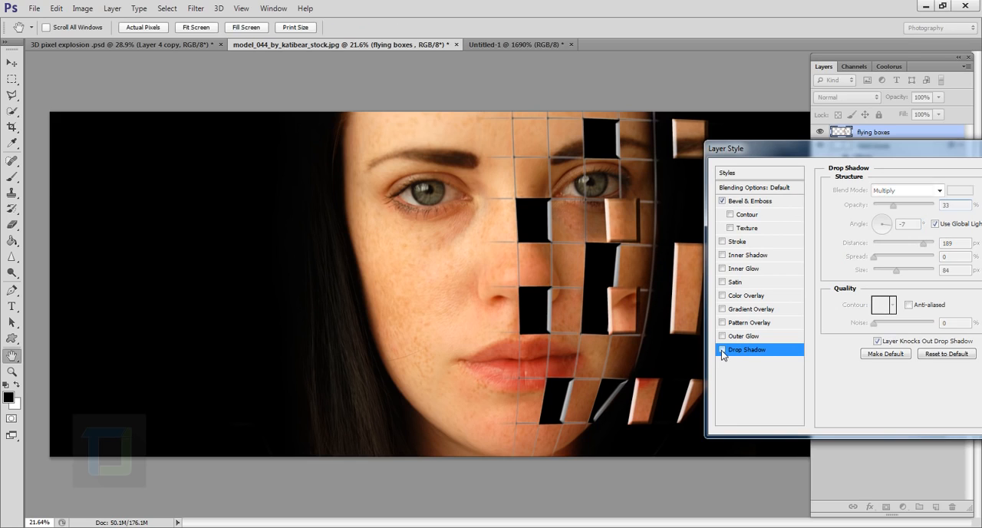
pyautogui.click(721, 349)
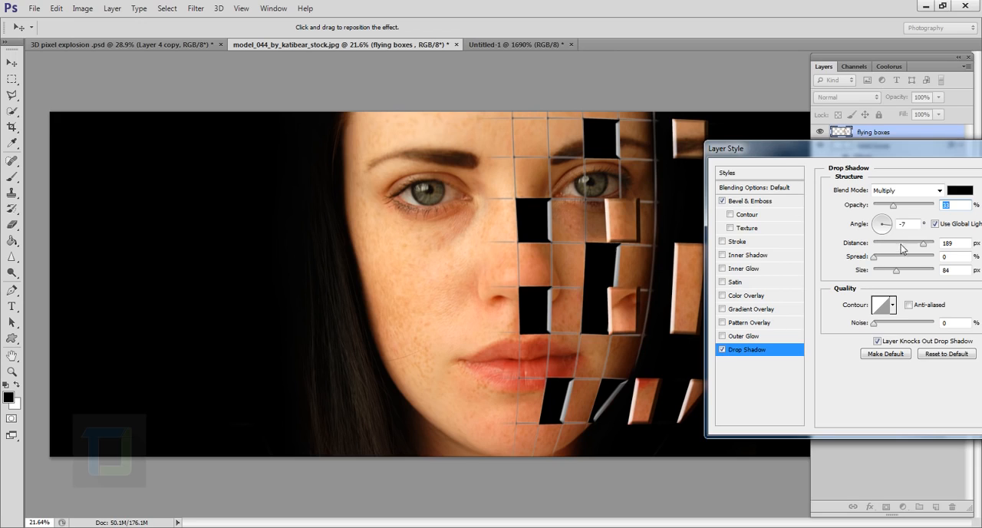
pyautogui.moveTo(893, 206); pyautogui.dragTo(886, 209)
pyautogui.moveTo(901, 146); pyautogui.dragTo(718, 165)
pyautogui.click(875, 194)
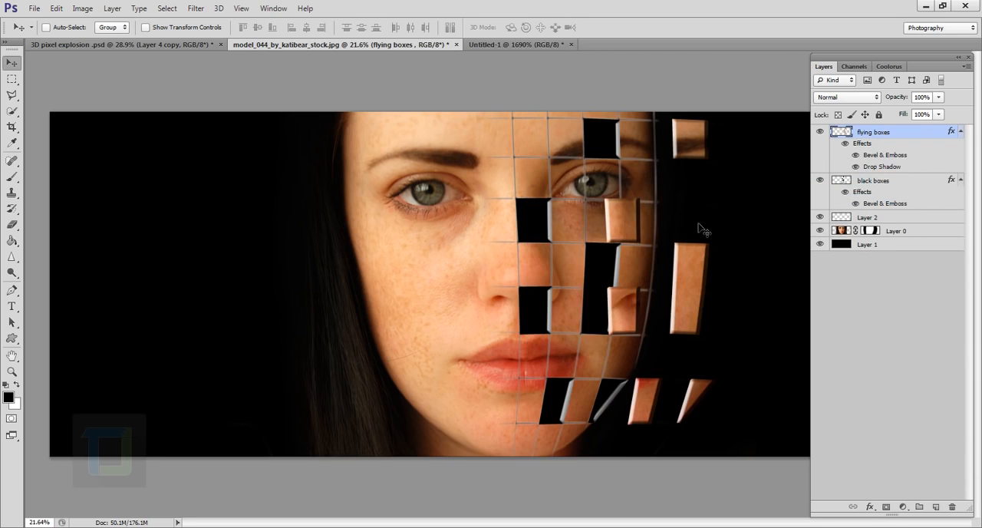
# Step: Apply a Perspective transform to the flying boxes so their outer side is shorter than the side nearest the face
pyautogui.scroll(-2, 636, 307)
pyautogui.scroll(2, 664, 317)
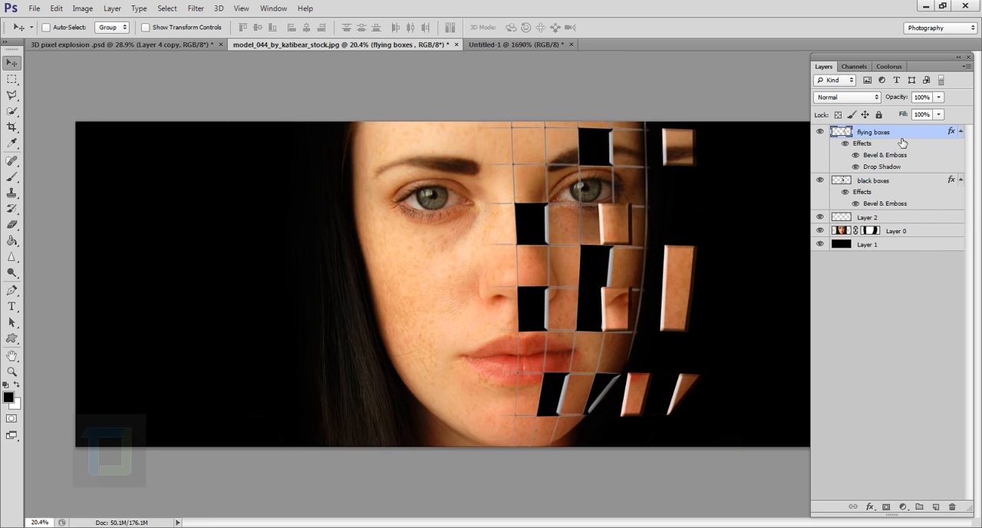
pyautogui.hotkey('ctrl', 't')
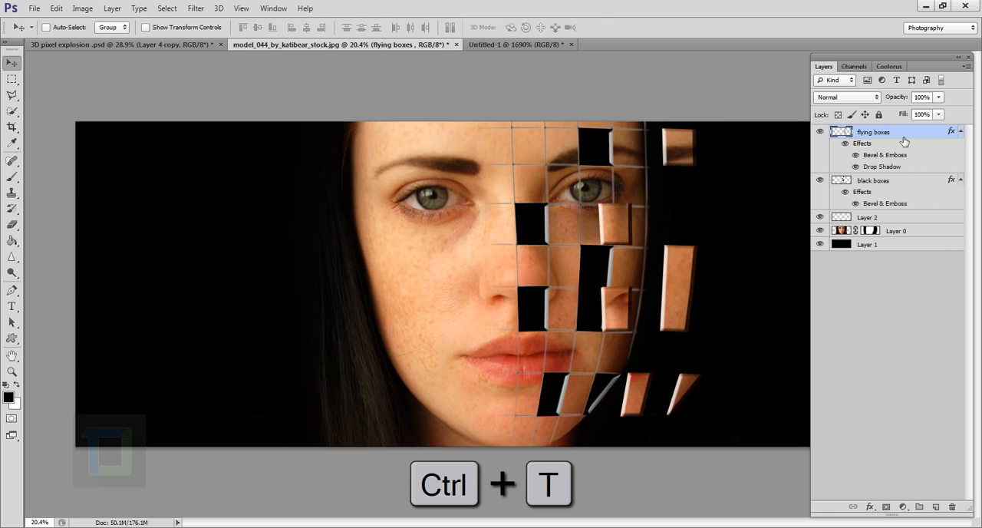
pyautogui.rightClick(658, 229)
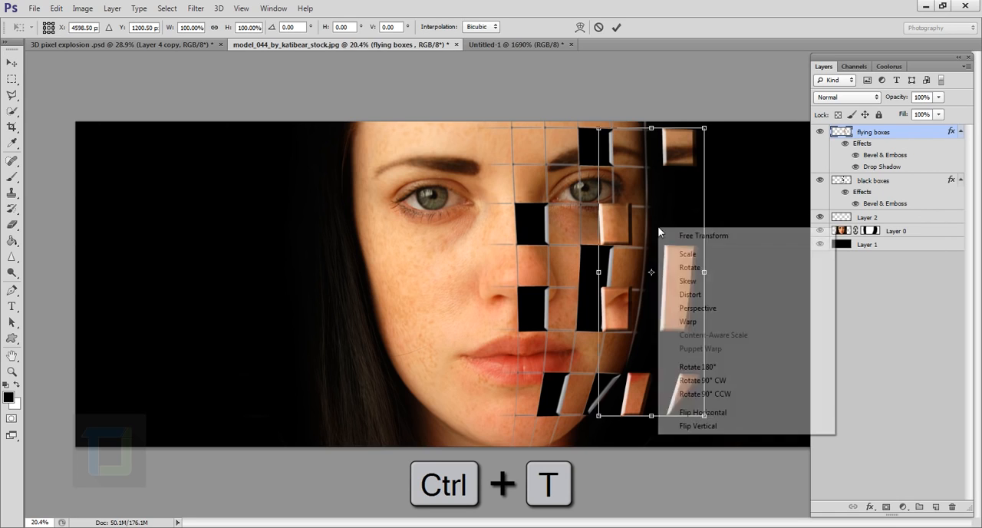
pyautogui.click(715, 309)
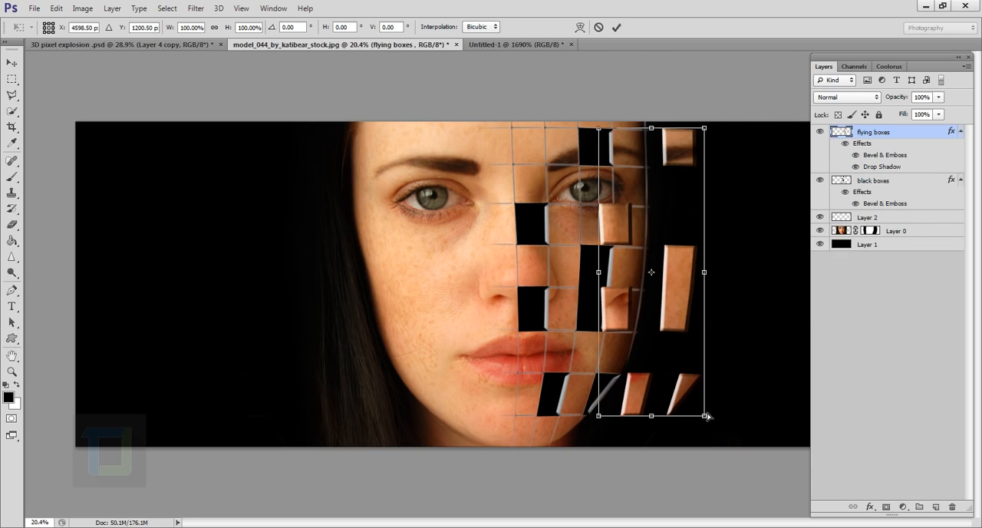
pyautogui.moveTo(707, 416)
pyautogui.mouseDown()
pyautogui.moveTo(707, 396)
pyautogui.moveTo(711, 446)
pyautogui.moveTo(706, 405)
pyautogui.mouseUp()
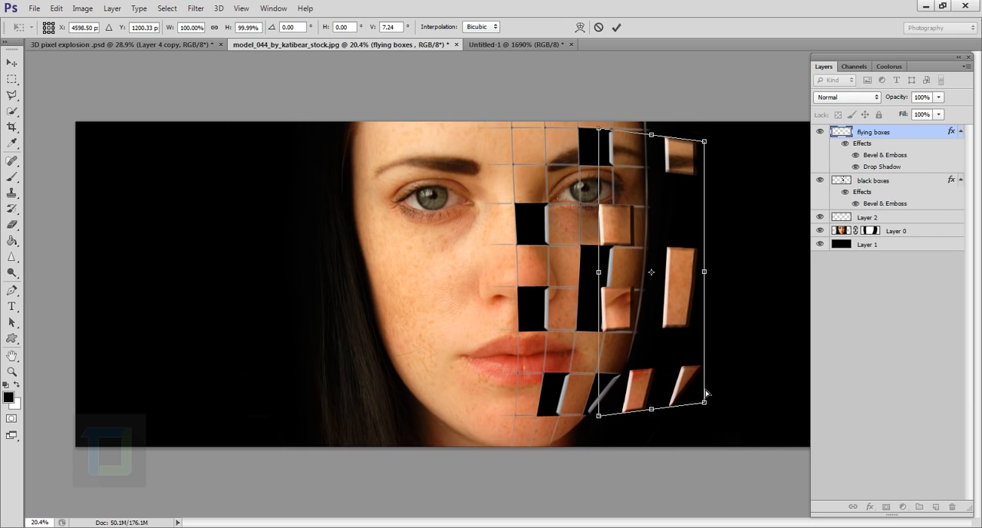
pyautogui.click(616, 27)
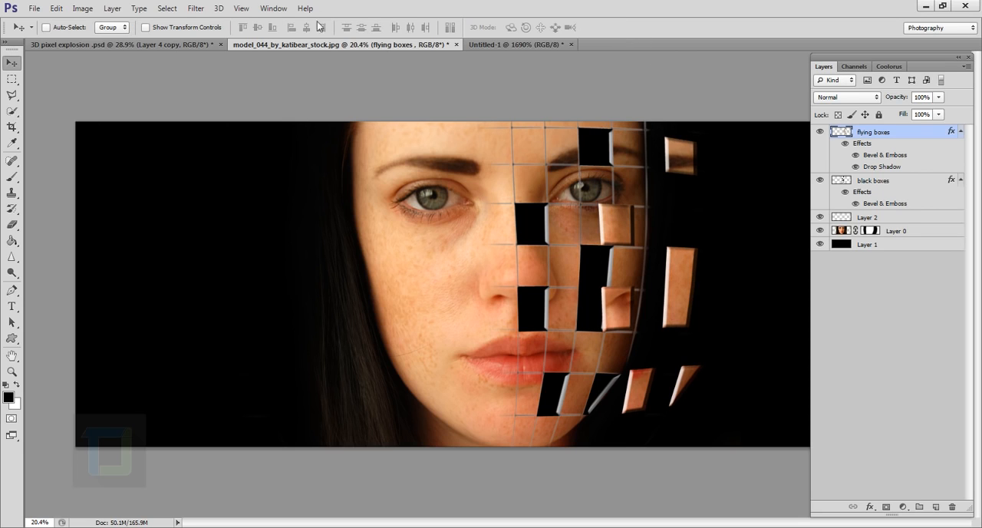
# Step: Apply a Motion Blur to the flying boxes with a 0° angle and a distance of 44 pixels
pyautogui.click(196, 9)
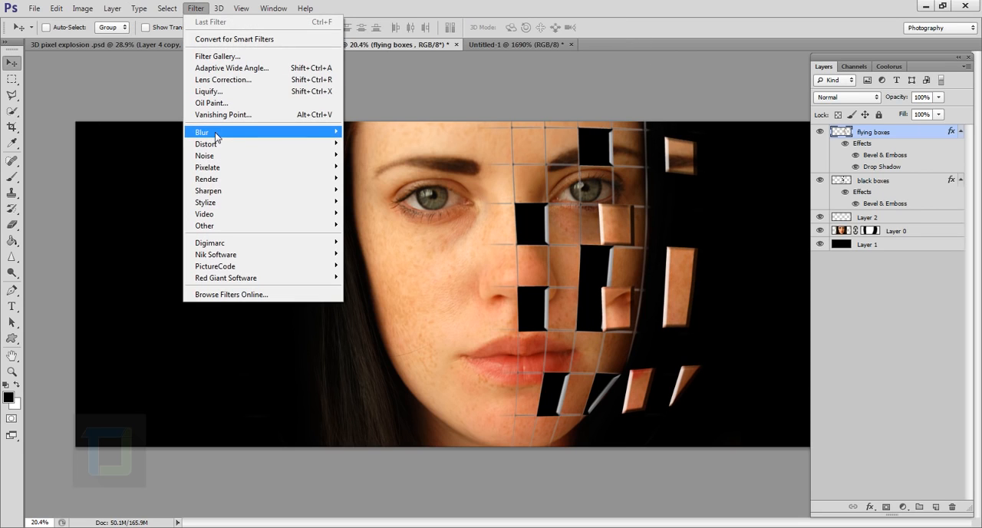
pyautogui.moveTo(212, 135)
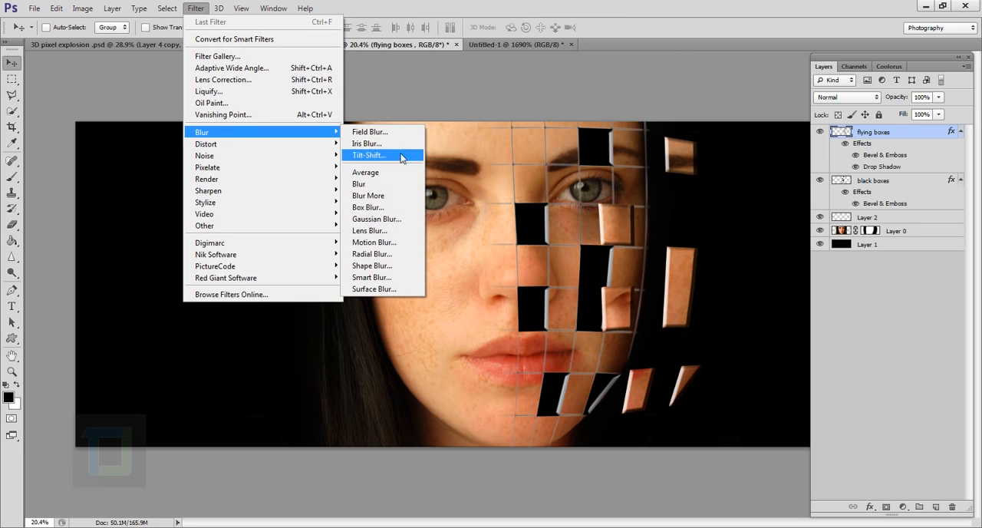
pyautogui.click(369, 242)
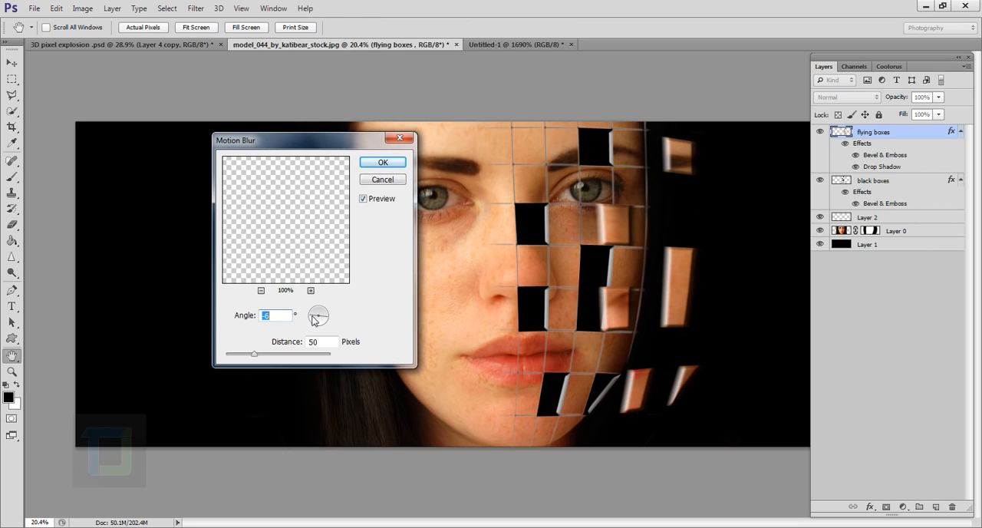
pyautogui.click(311, 316)
pyautogui.moveTo(254, 360)
pyautogui.mouseDown()
pyautogui.moveTo(263, 358)
pyautogui.moveTo(252, 356)
pyautogui.mouseUp()
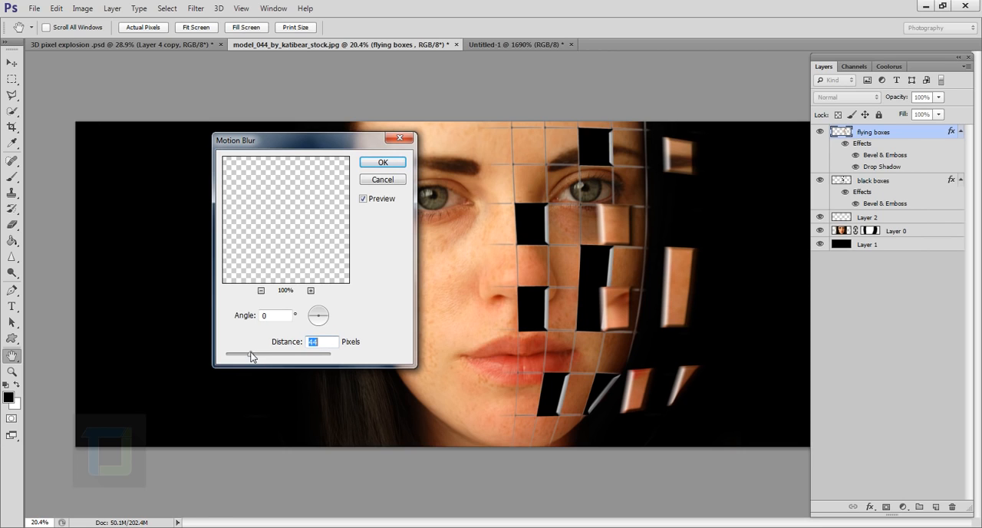
pyautogui.click(376, 164)
pyautogui.press('v')
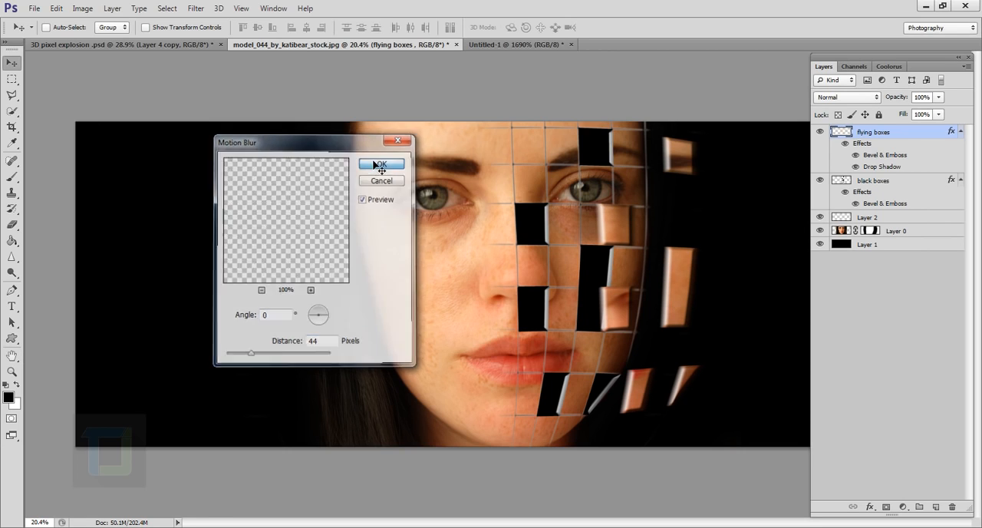
# Step: Change the blend mode of the grid layer, Layer 2, to Overlay
pyautogui.scroll(2, 739, 309)
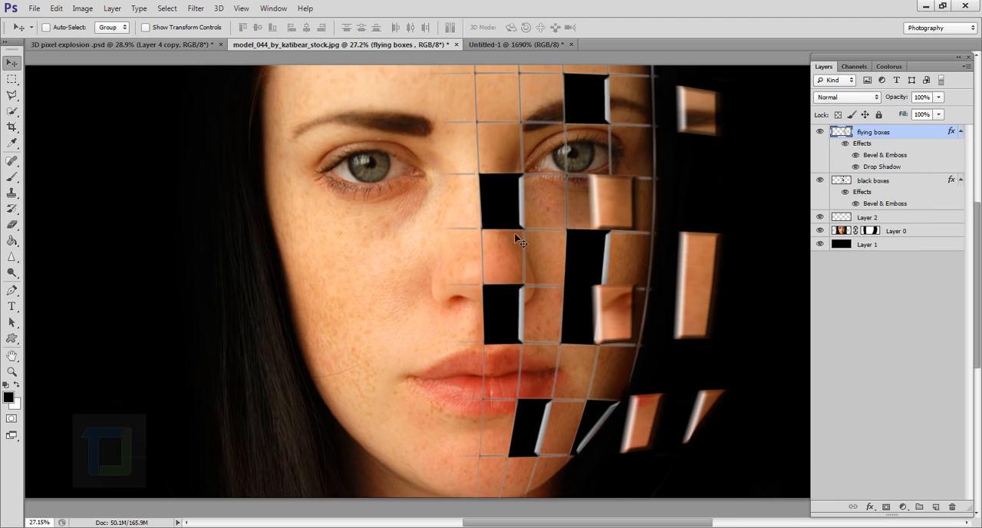
pyautogui.scroll(-3, 599, 234)
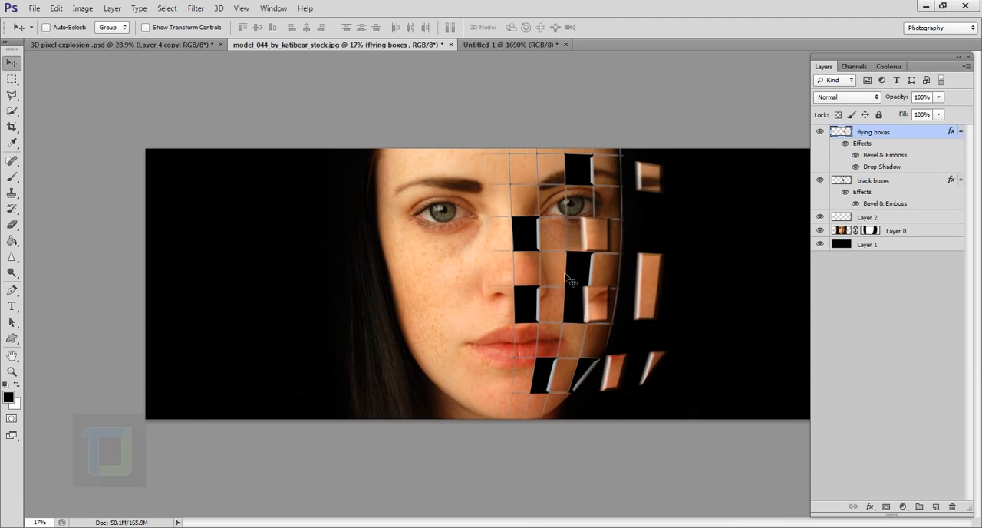
pyautogui.scroll(4, 572, 282)
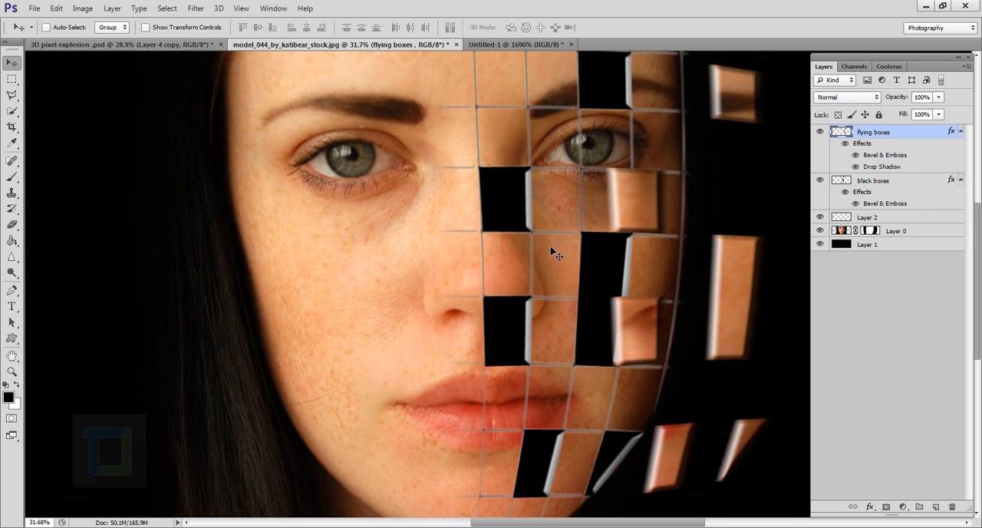
pyautogui.click(882, 218)
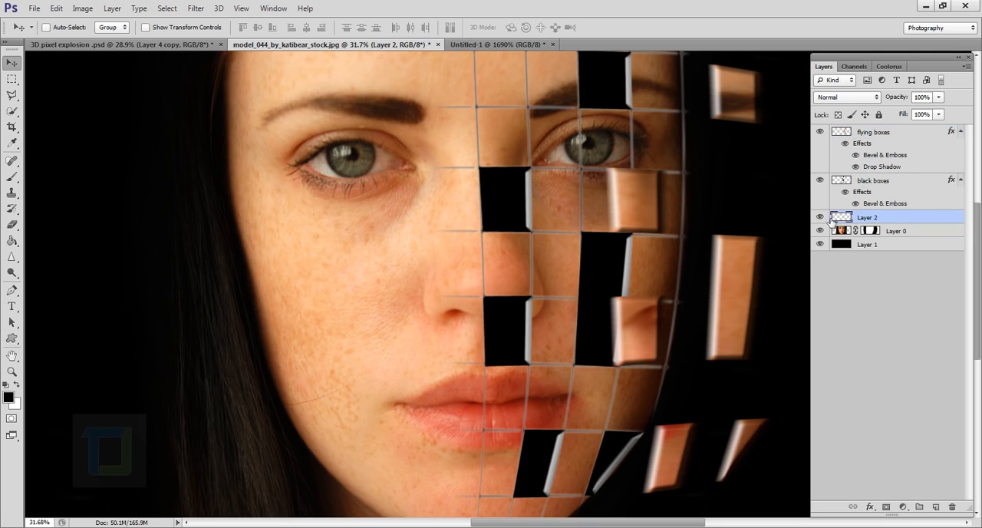
pyautogui.click(820, 218)
pyautogui.click(820, 218)
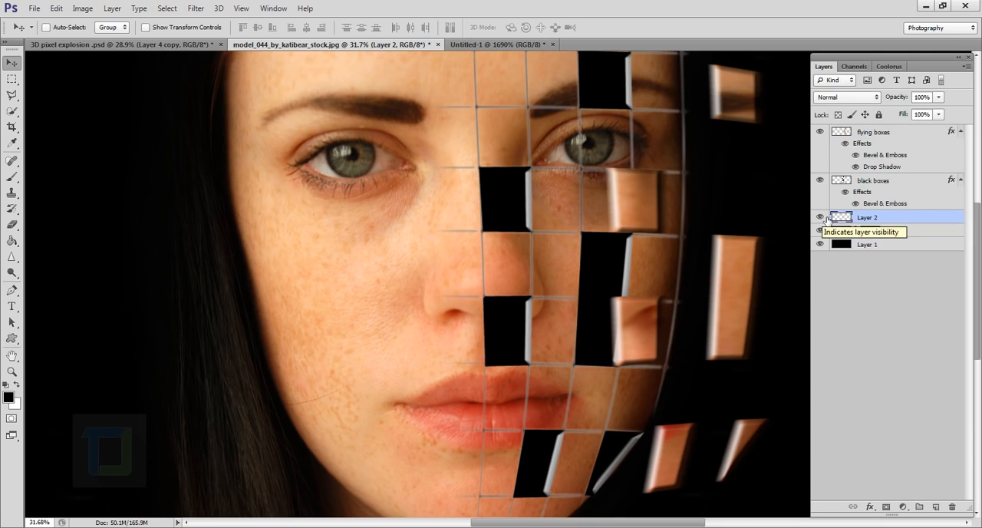
pyautogui.click(850, 98)
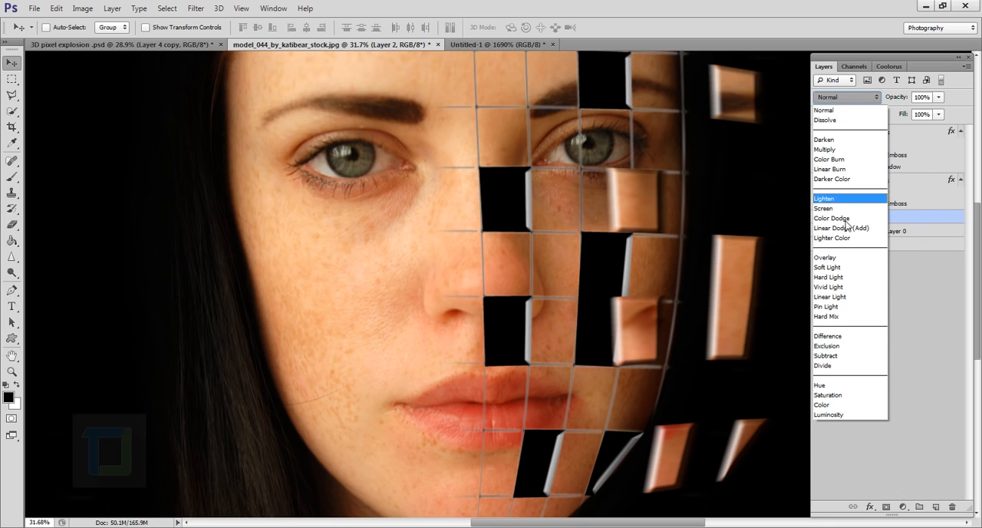
pyautogui.click(851, 257)
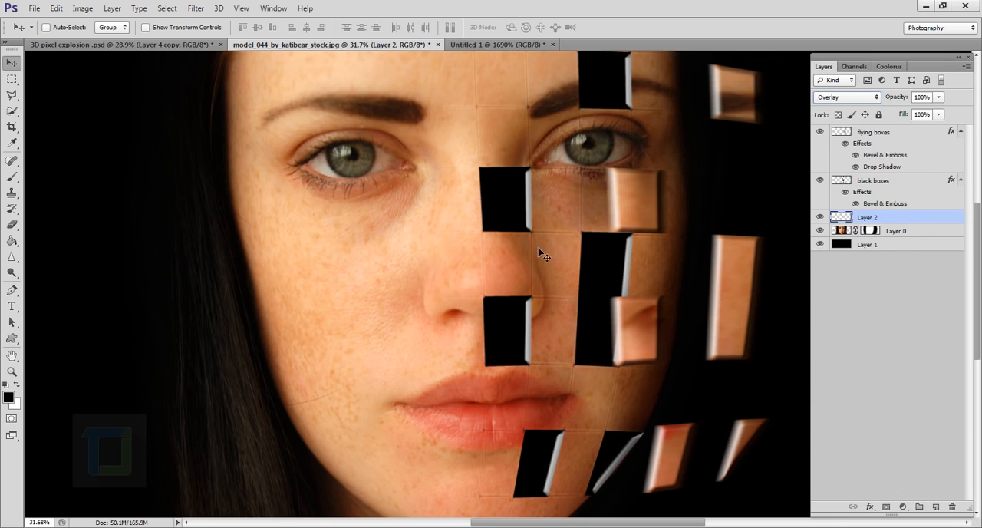
# Step: Add an Outer Glow to the grid layer using an orange skin tone sampled from the face and adjusted to #d89968
pyautogui.scroll(3, 537, 257)
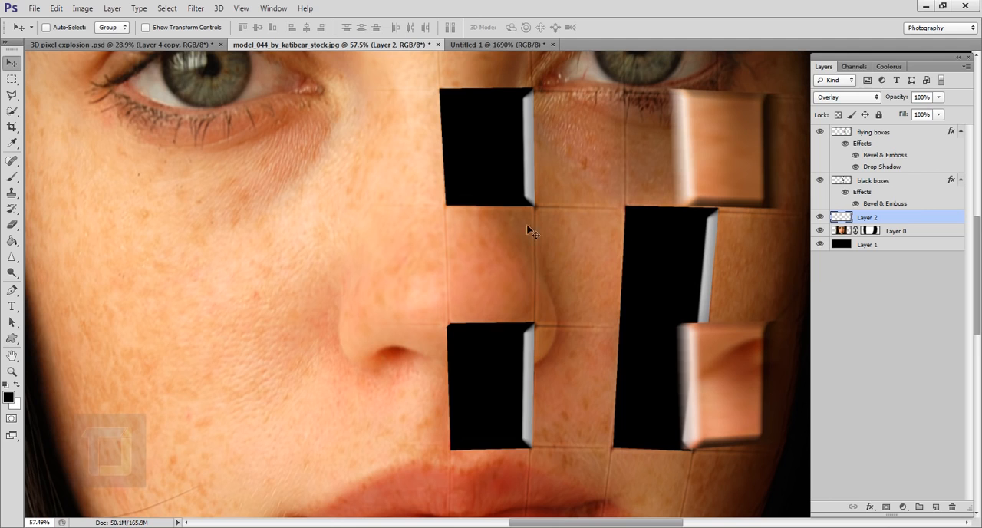
pyautogui.scroll(-4, 545, 252)
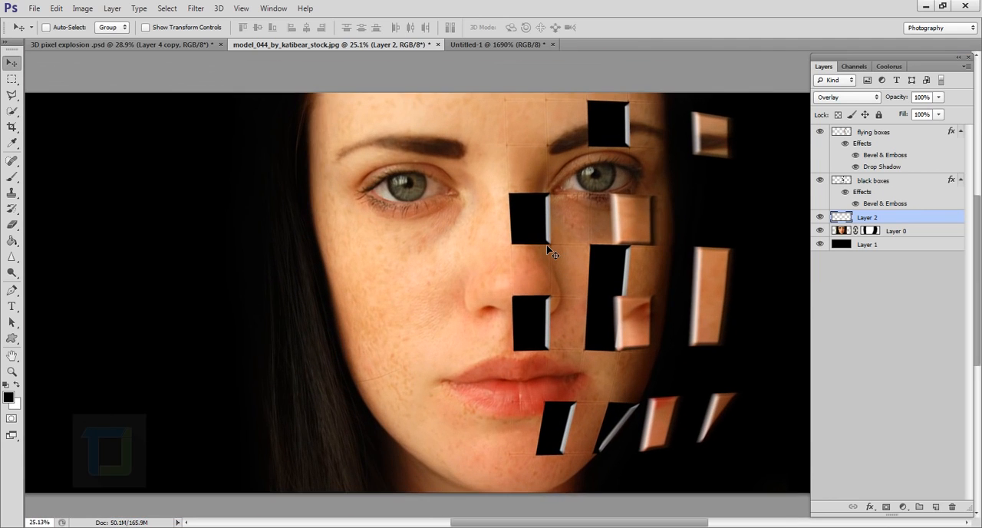
pyautogui.doubleClick(964, 220)
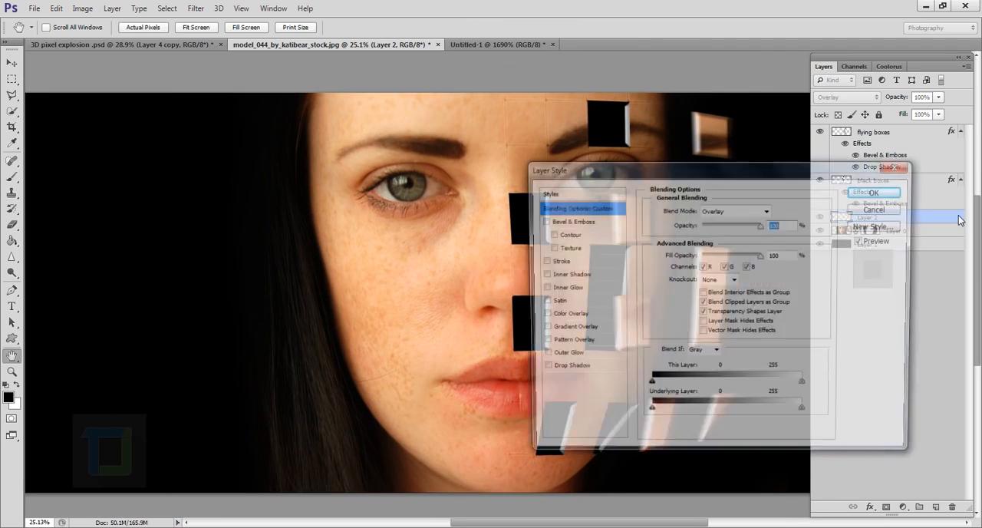
pyautogui.moveTo(668, 168); pyautogui.dragTo(832, 165)
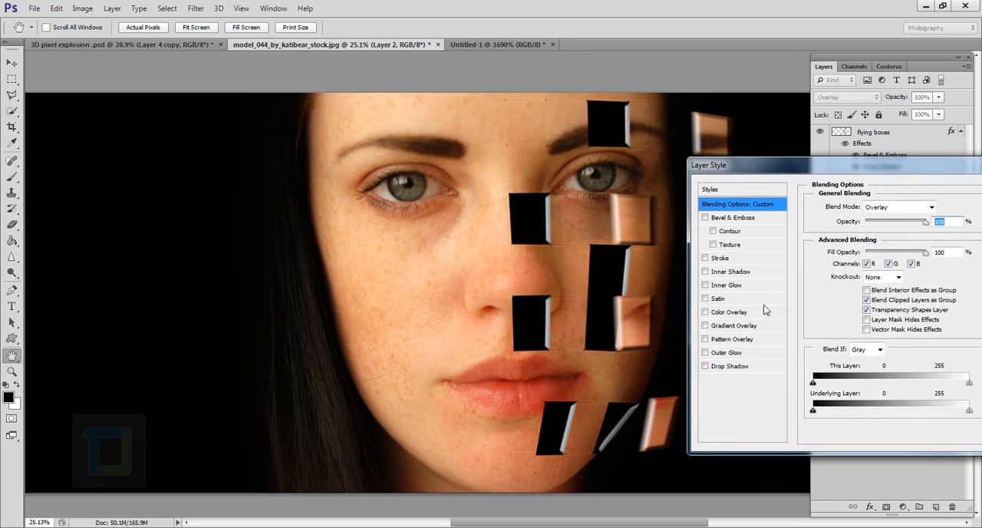
pyautogui.click(705, 353)
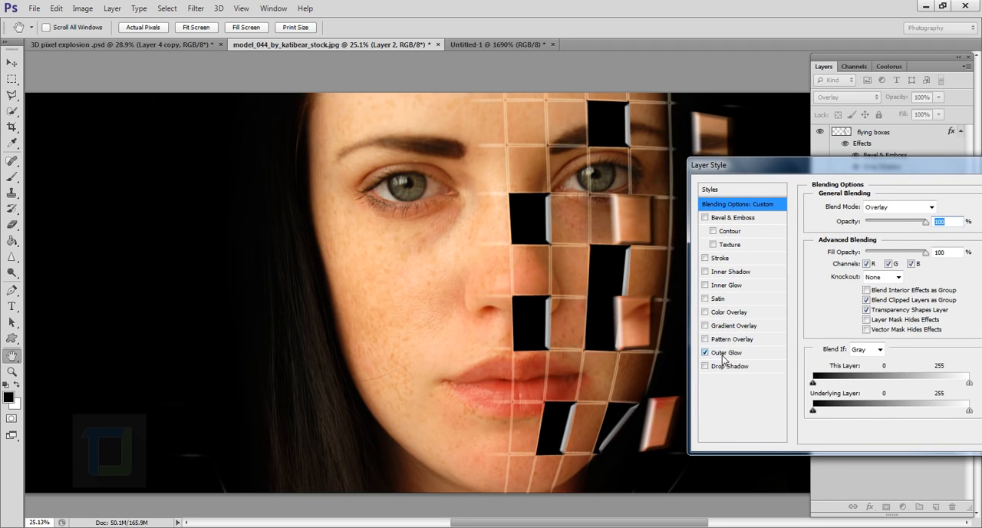
pyautogui.click(724, 352)
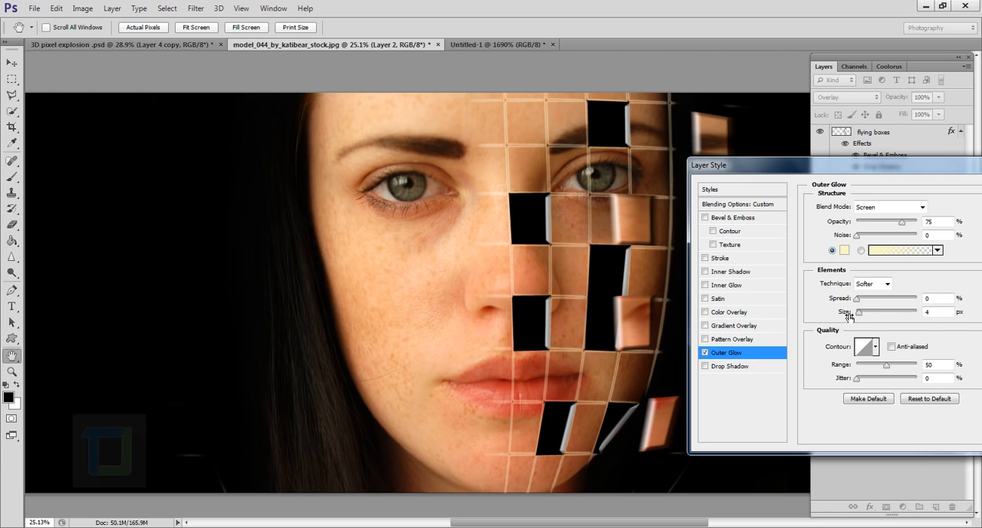
pyautogui.click(844, 251)
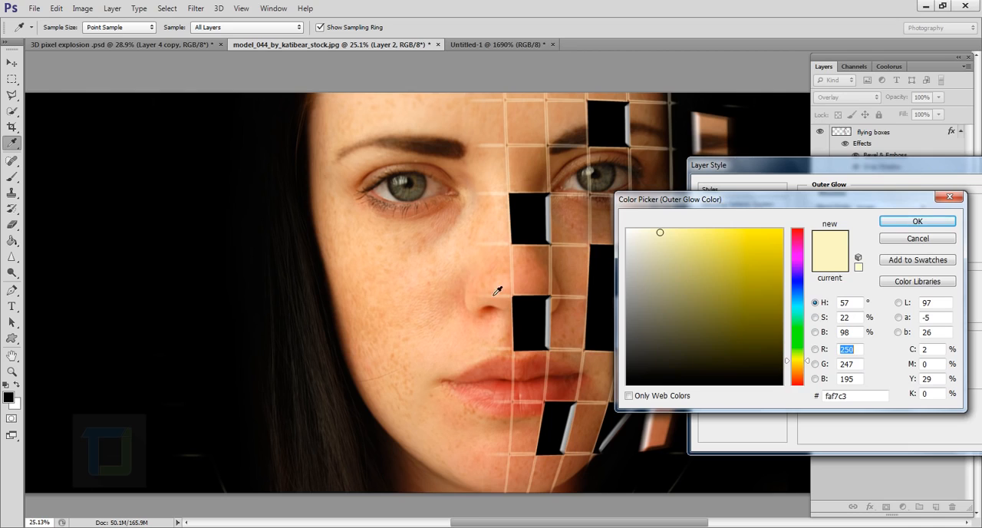
pyautogui.click(455, 308)
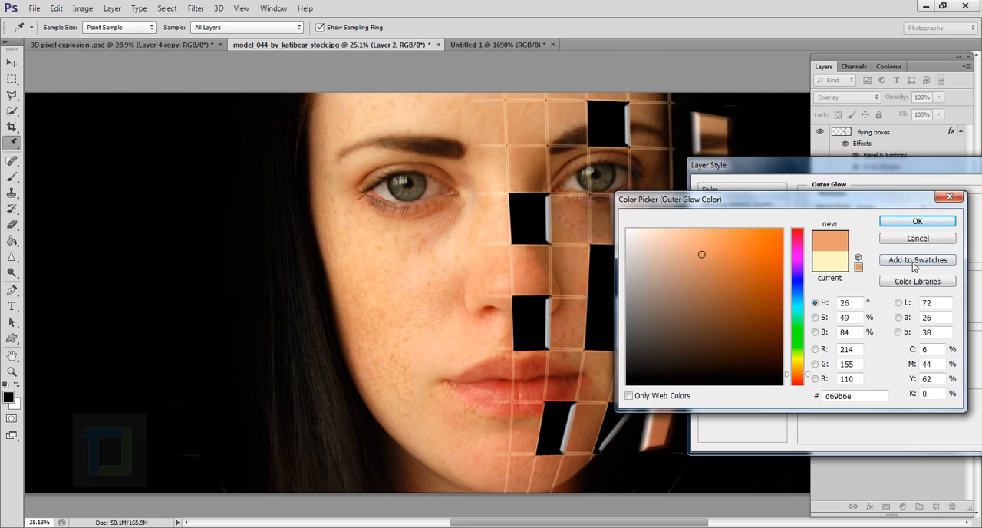
pyautogui.moveTo(706, 278); pyautogui.dragTo(710, 256)
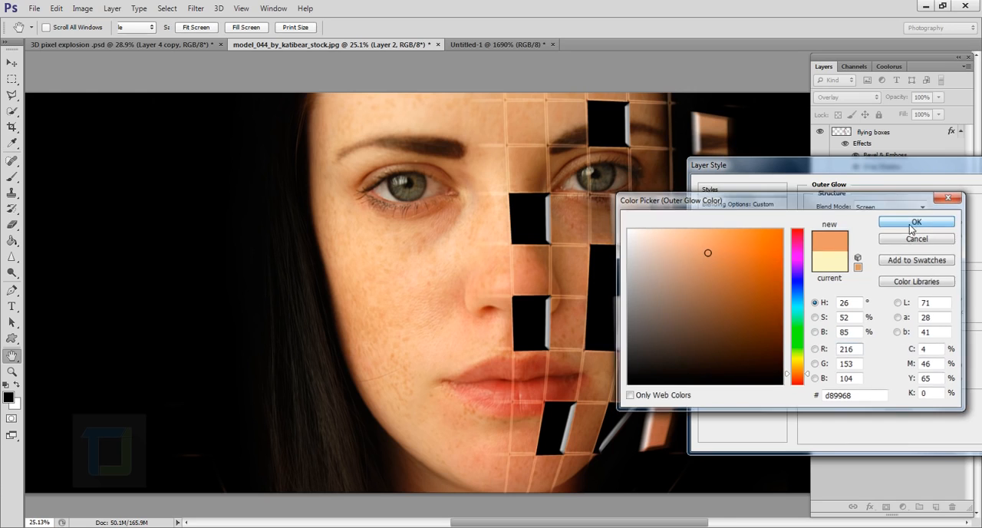
pyautogui.click(915, 222)
# Step: Set the grid's outer glow size to 27 px and its opacity to 56%, and apply the layer style
pyautogui.moveTo(859, 313); pyautogui.dragTo(868, 313)
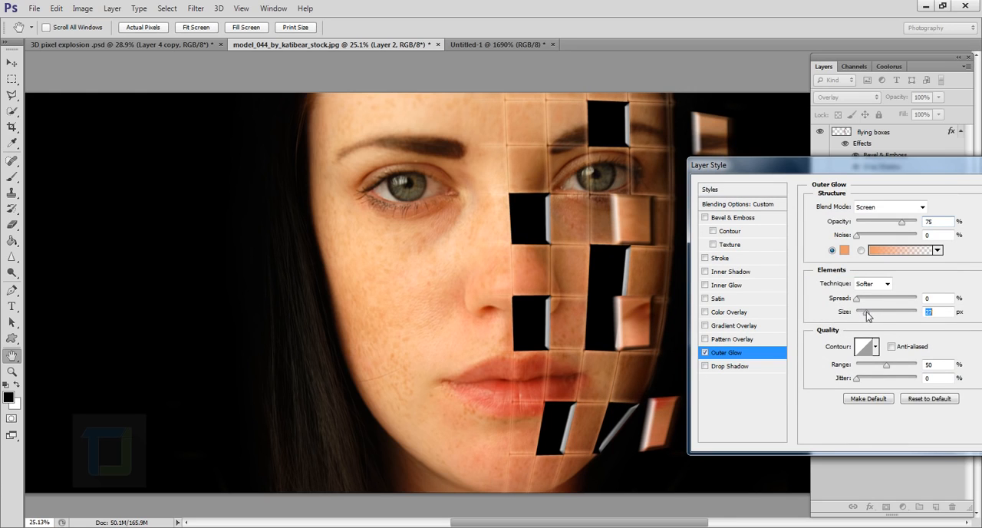
pyautogui.moveTo(902, 222); pyautogui.dragTo(890, 224)
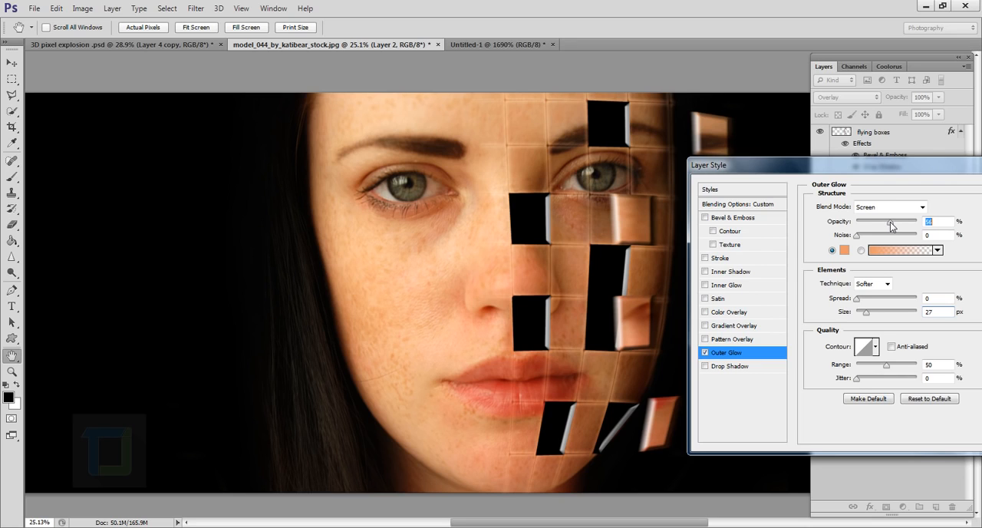
pyautogui.moveTo(968, 174); pyautogui.dragTo(880, 185)
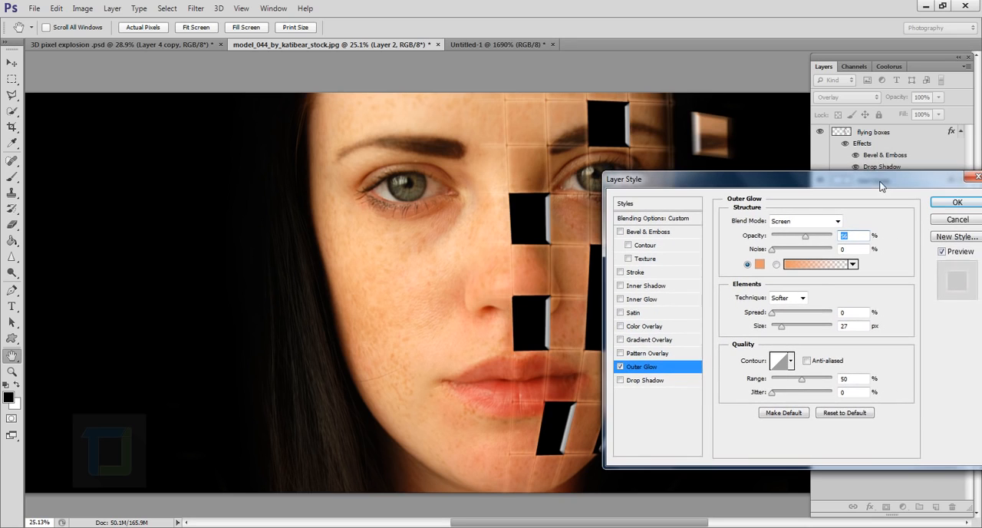
pyautogui.click(957, 201)
pyautogui.press('v')
# Step: Examine the glowing grid lines and face pieces around the eye, forehead, nose and mouth, and the overall composition
pyautogui.moveTo(591, 228); pyautogui.dragTo(612, 230)
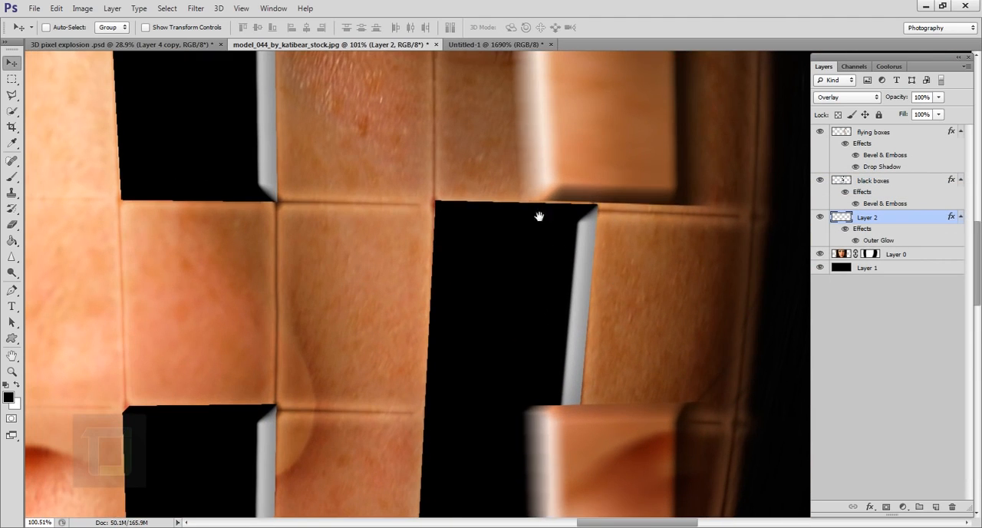
pyautogui.moveTo(539, 216); pyautogui.dragTo(534, 474)
pyautogui.moveTo(510, 287); pyautogui.dragTo(501, 470)
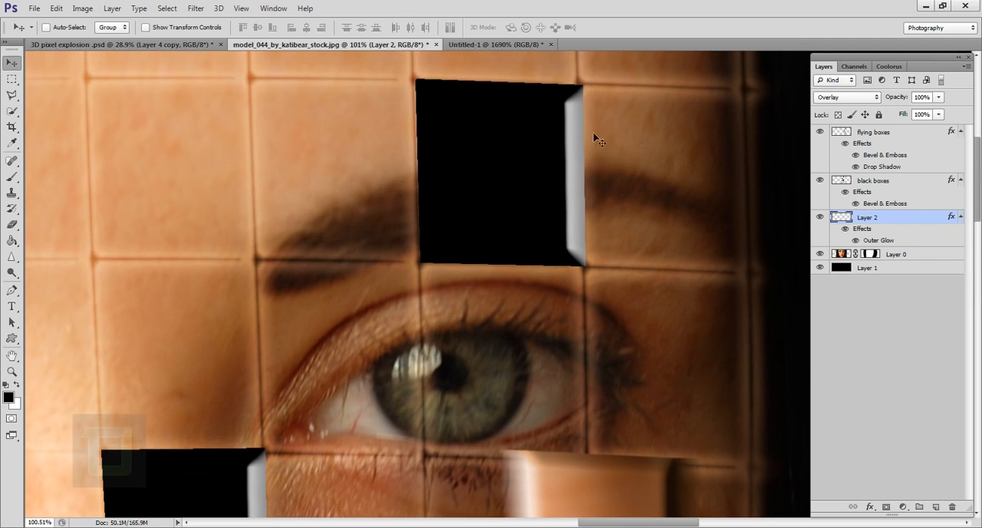
pyautogui.moveTo(447, 99); pyautogui.dragTo(447, 256)
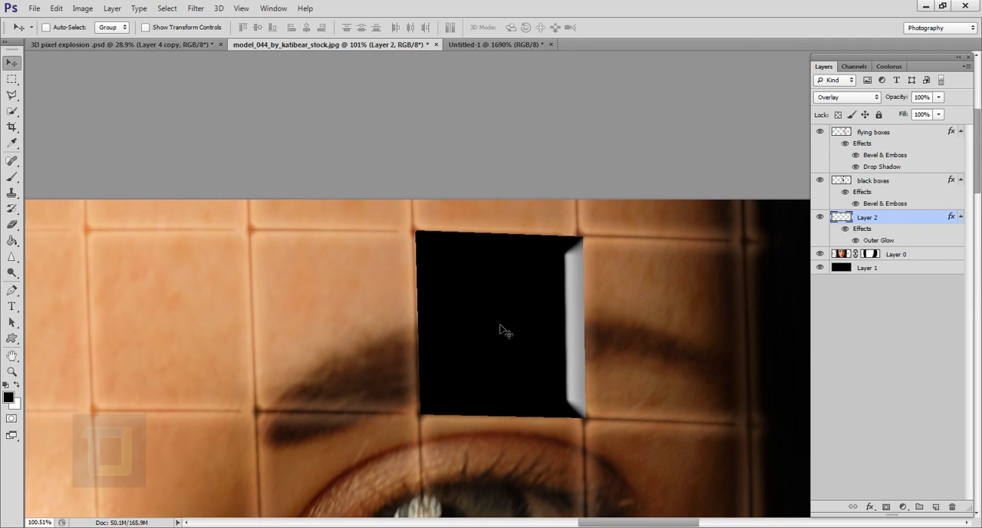
pyautogui.scroll(-5, 501, 325)
pyautogui.moveTo(564, 371); pyautogui.dragTo(572, 132)
pyautogui.scroll(-5, 570, 162)
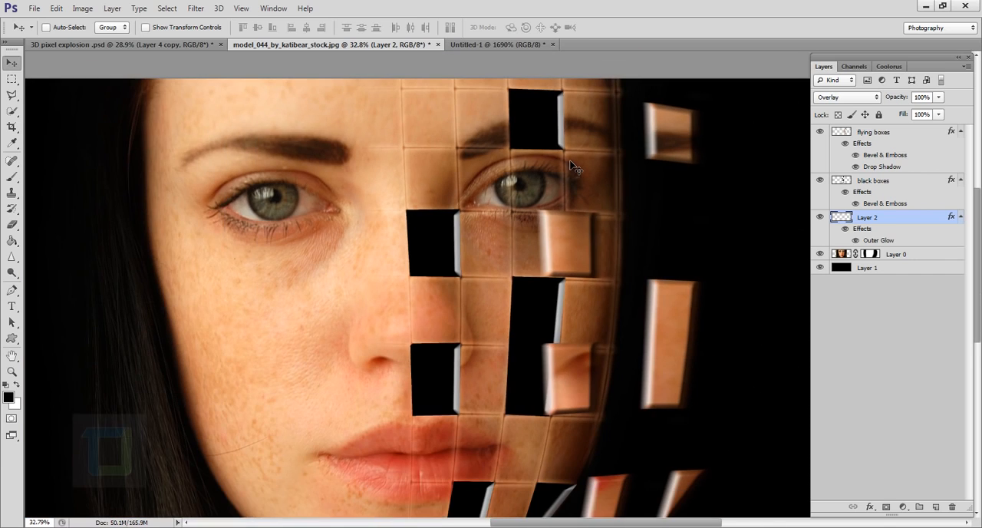
pyautogui.scroll(-2, 467, 357)
pyautogui.scroll(4, 478, 415)
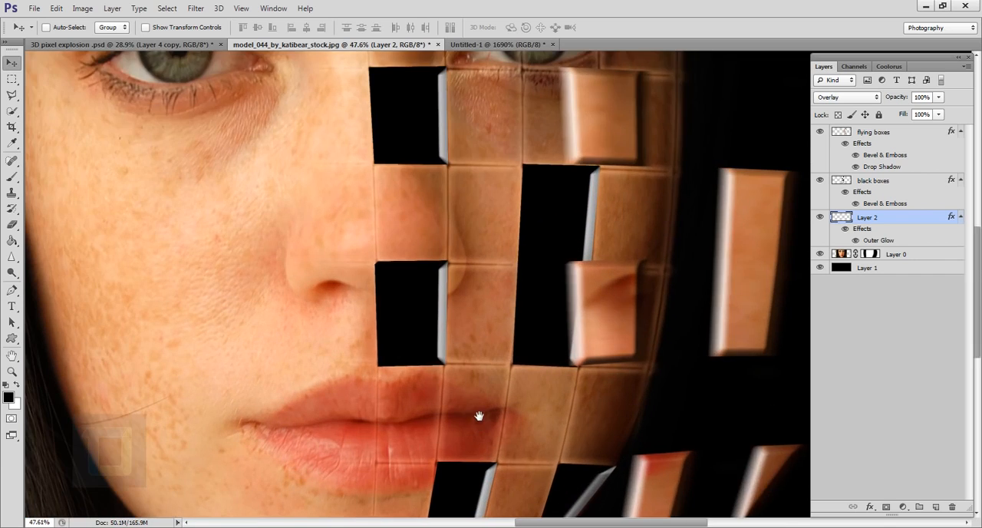
pyautogui.moveTo(479, 415); pyautogui.dragTo(481, 268)
pyautogui.scroll(-5, 442, 350)
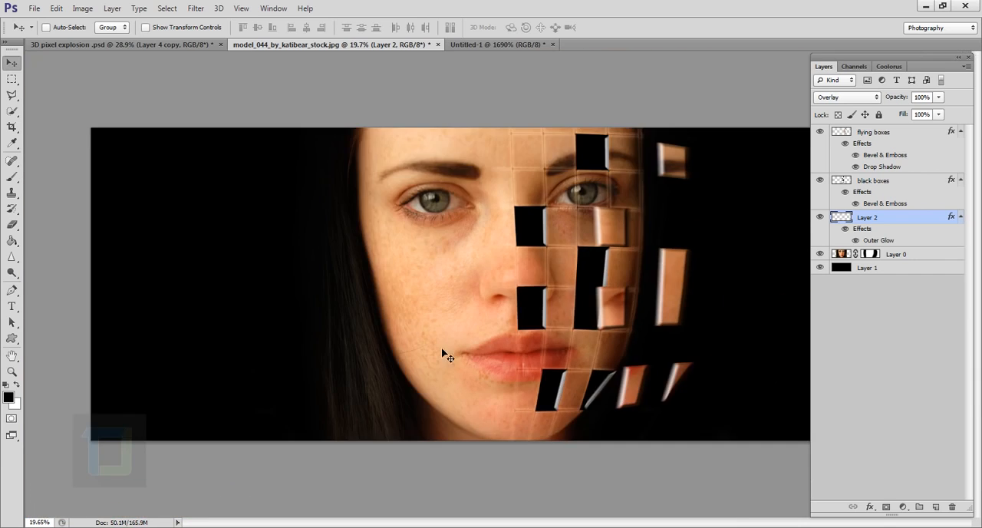
pyautogui.scroll(-1, 565, 285)
pyautogui.scroll(2, 574, 284)
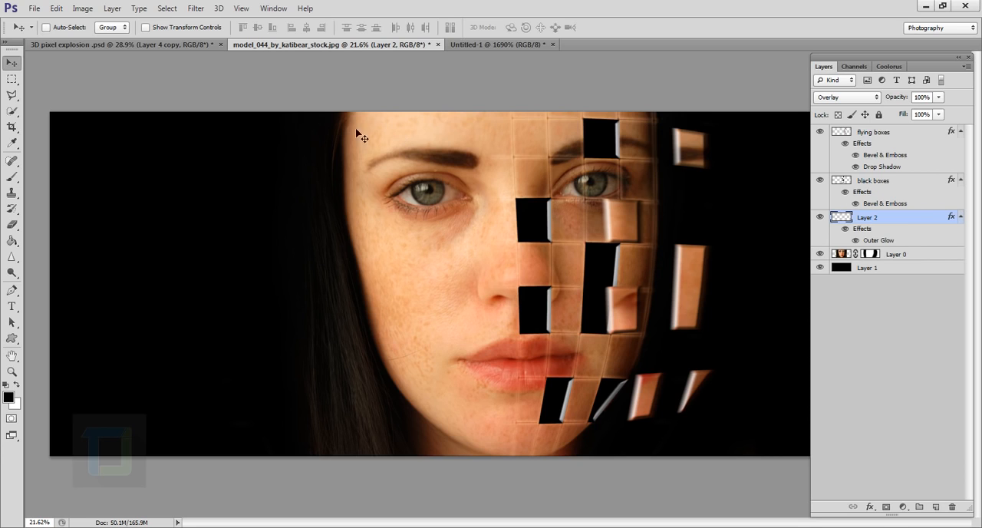
# Step: Switch to the 3D pixel explosion .psd document and examine its finished effect up close and as a whole
pyautogui.click(188, 43)
pyautogui.scroll(6, 594, 339)
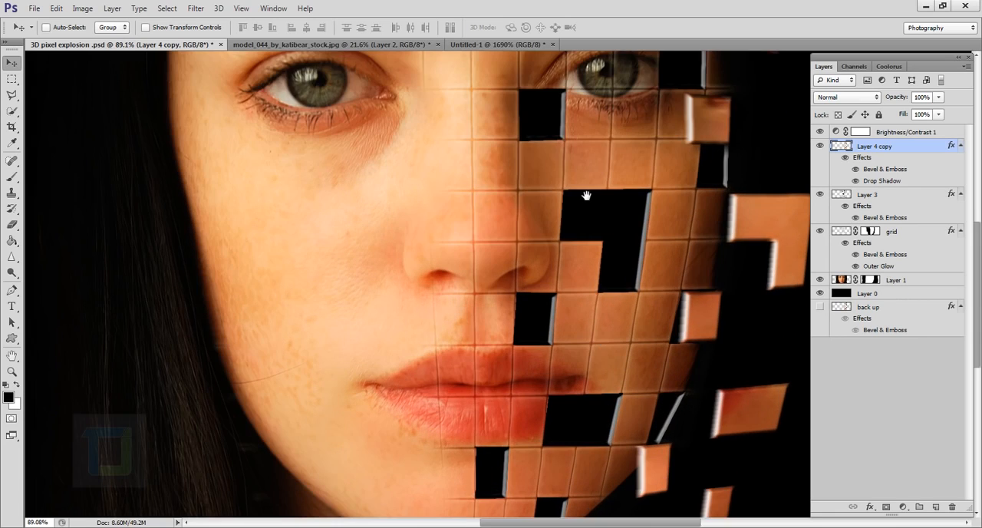
pyautogui.moveTo(586, 196); pyautogui.dragTo(504, 343)
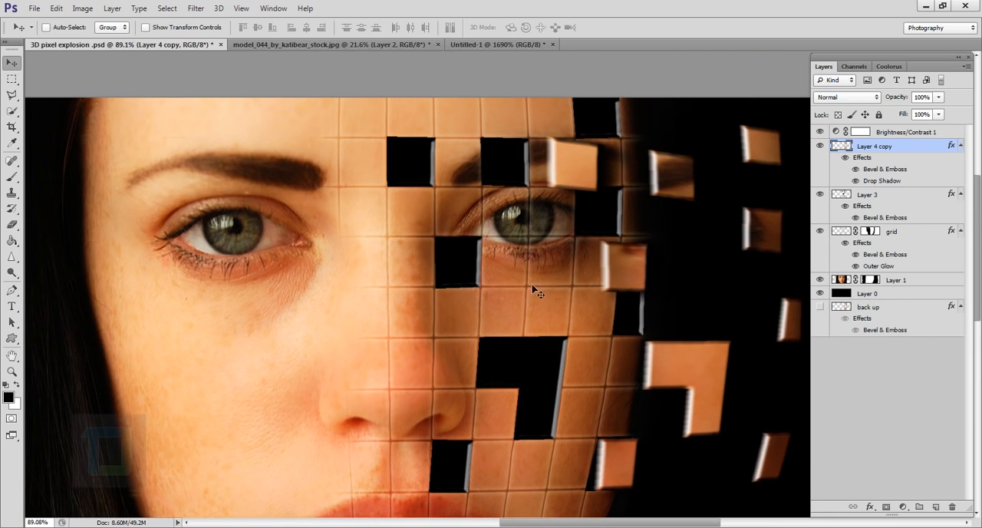
pyautogui.scroll(-3, 531, 327)
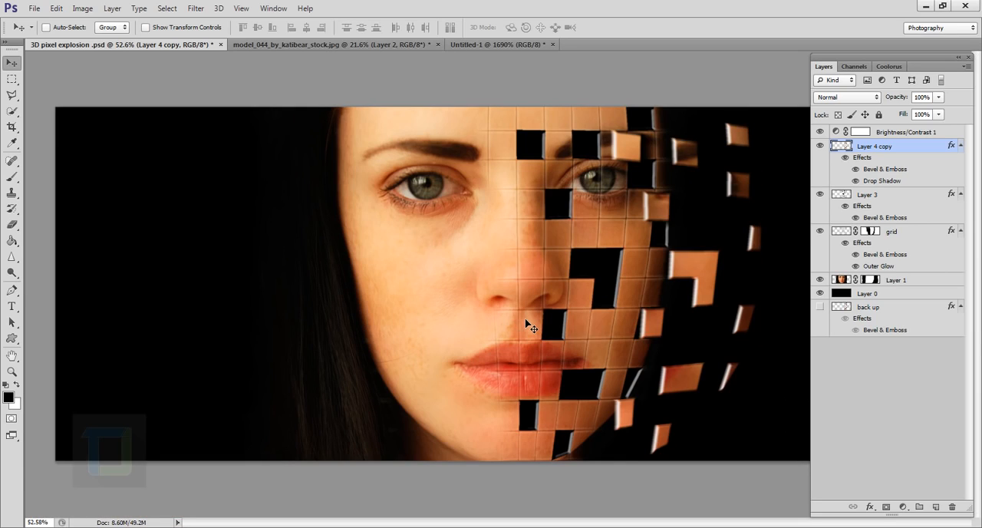
pyautogui.scroll(-1, 597, 321)
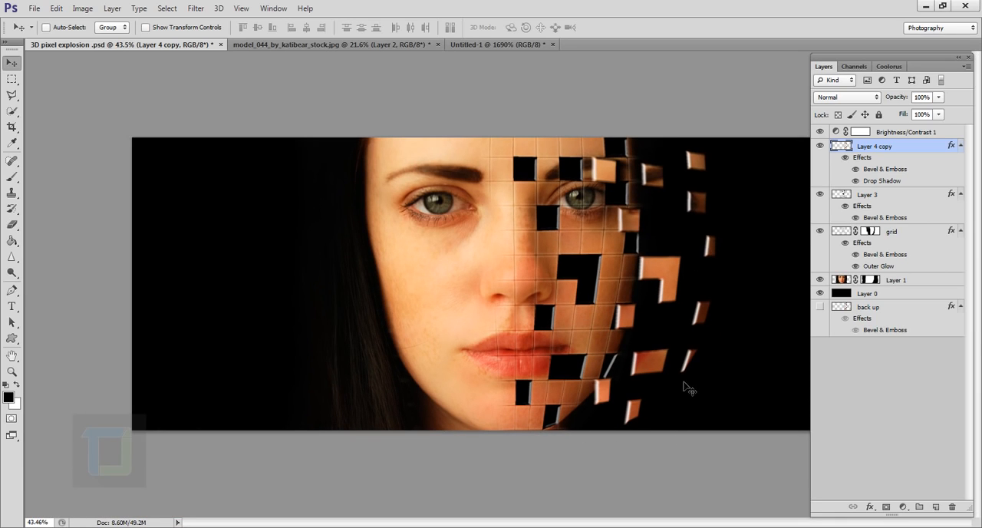
# Step: Examine the finished portrait's flying pieces, black holes and grid lines, both close up and as a whole
pyautogui.scroll(-2, 597, 283)
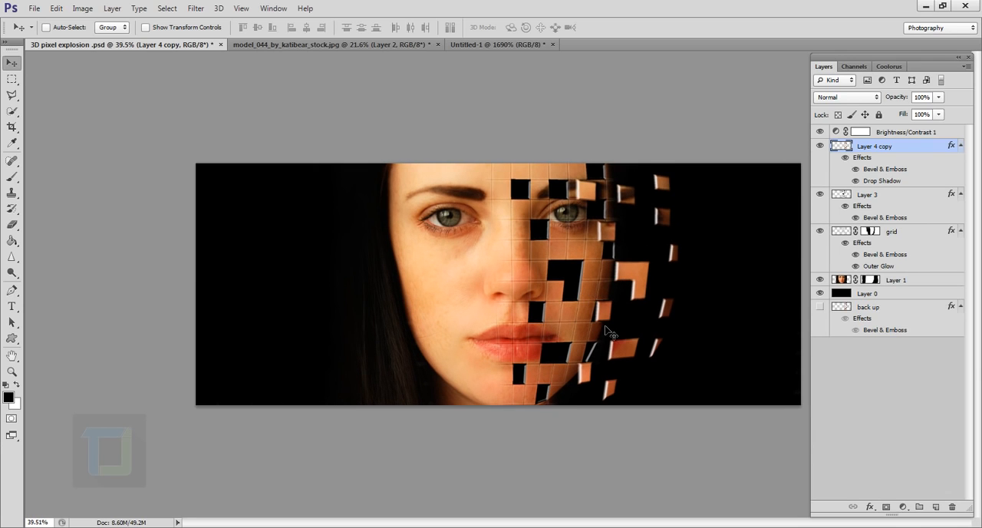
pyautogui.scroll(3, 605, 331)
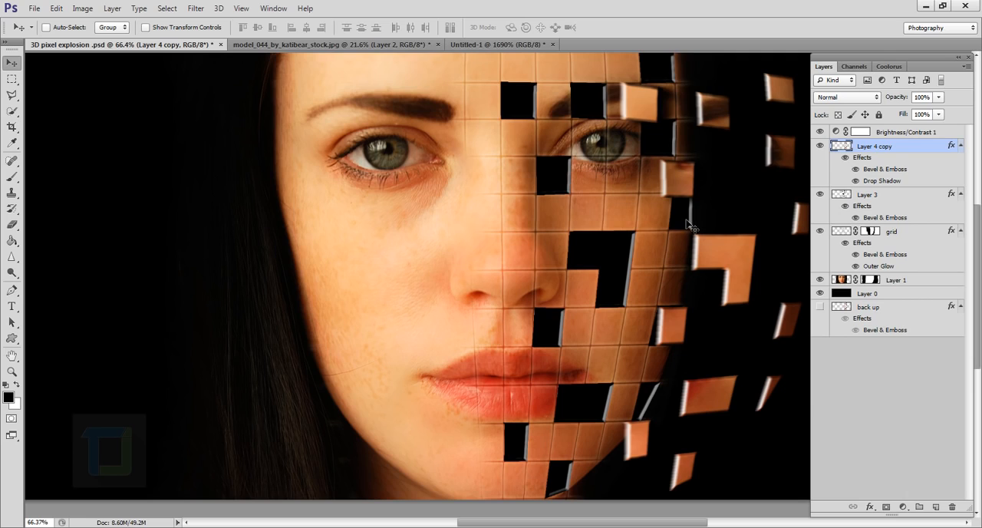
pyautogui.scroll(-2, 688, 224)
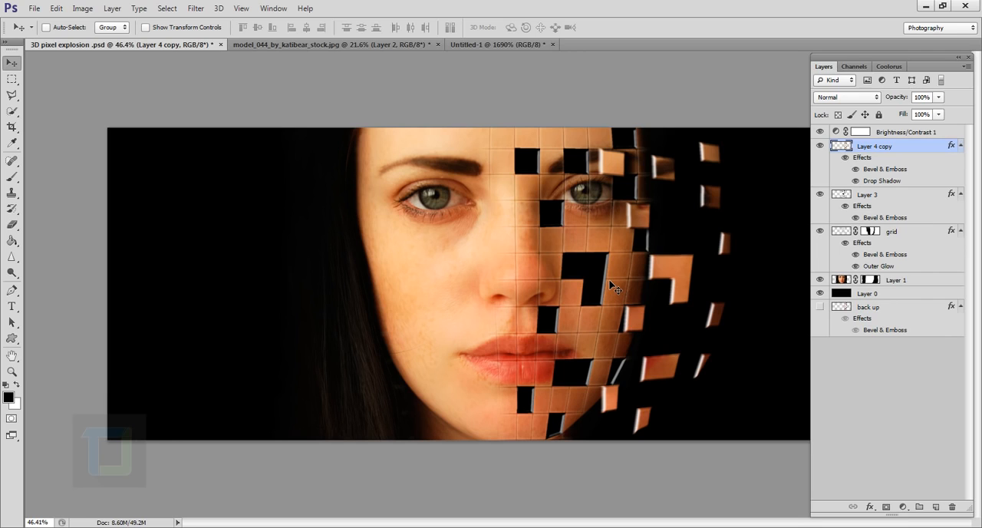
# Step: Return to the model_044_by_katibear_stock.jpg document and add a Brightness/Contrast adjustment layer above the flying boxes layer
pyautogui.click(360, 44)
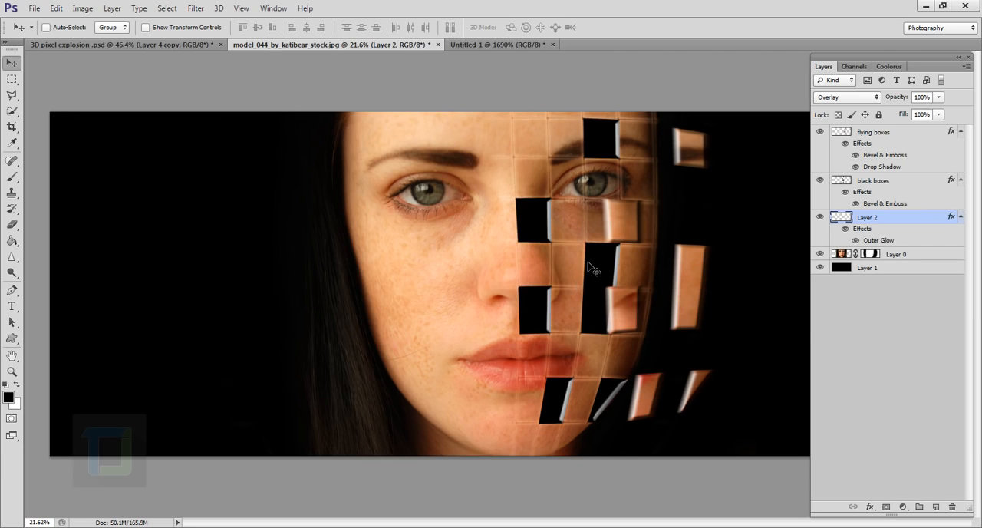
pyautogui.click(894, 135)
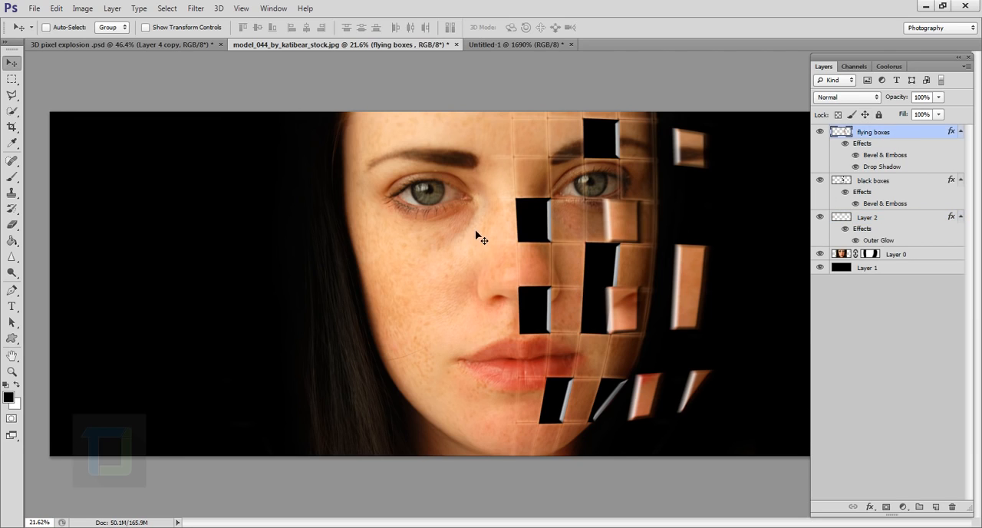
pyautogui.hotkey('ctrl', '-')
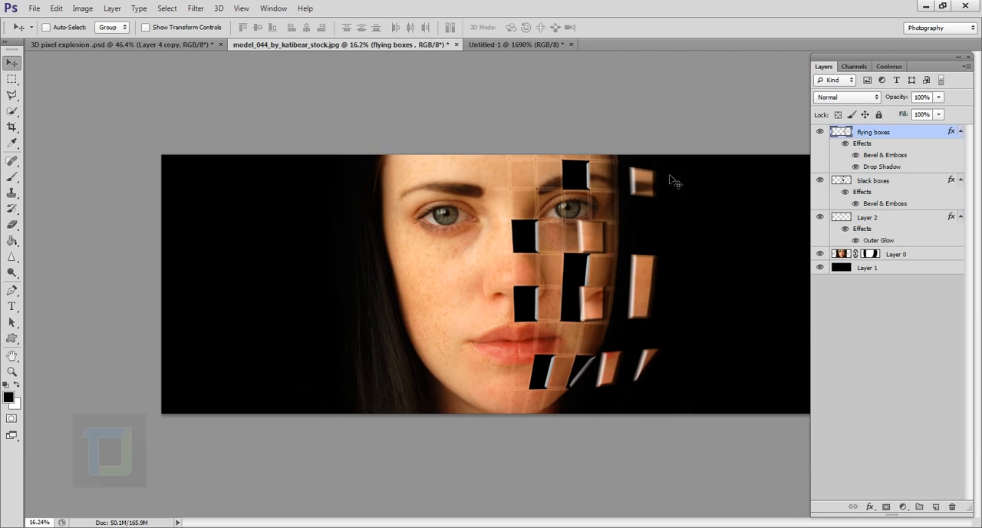
pyautogui.click(903, 507)
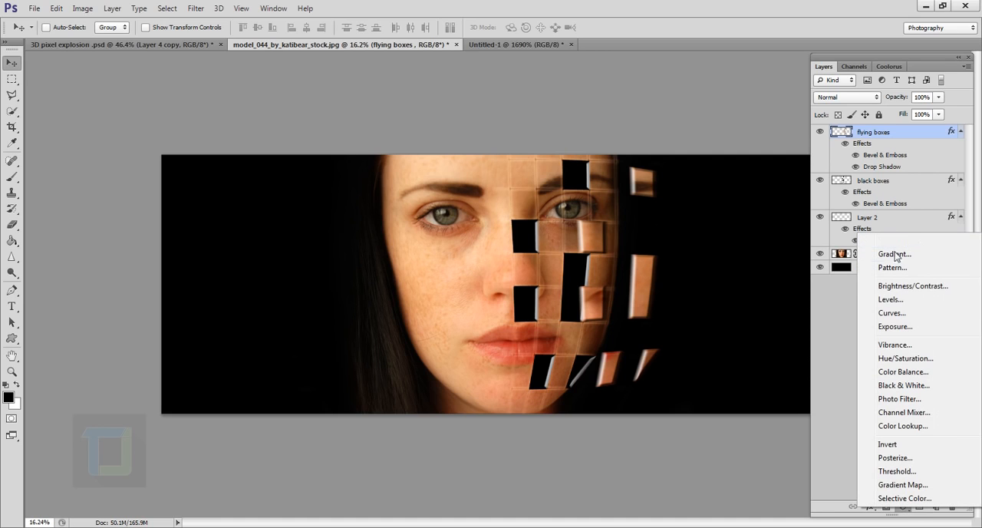
pyautogui.click(895, 287)
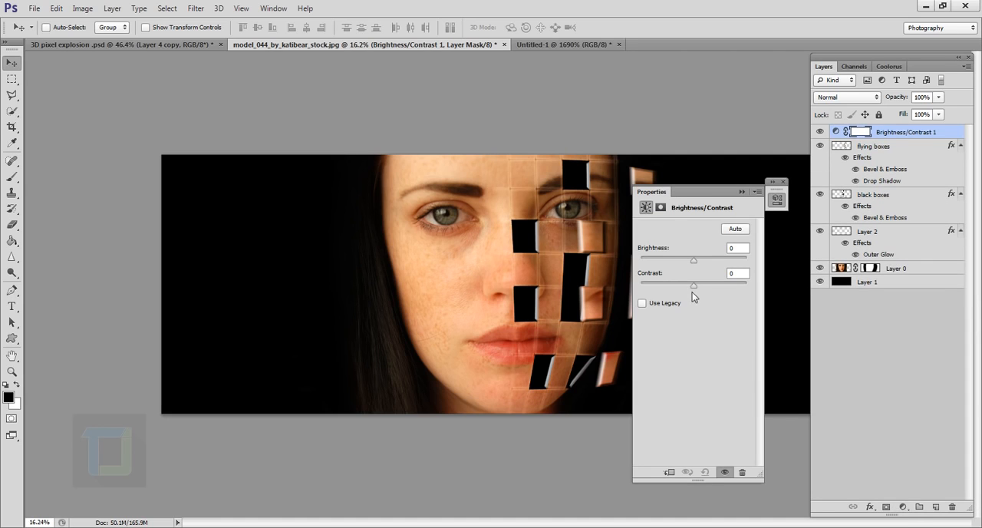
# Step: Set the Brightness/Contrast adjustment's contrast to 43 and collapse its properties to check the whole portrait
pyautogui.moveTo(695, 288); pyautogui.dragTo(725, 290)
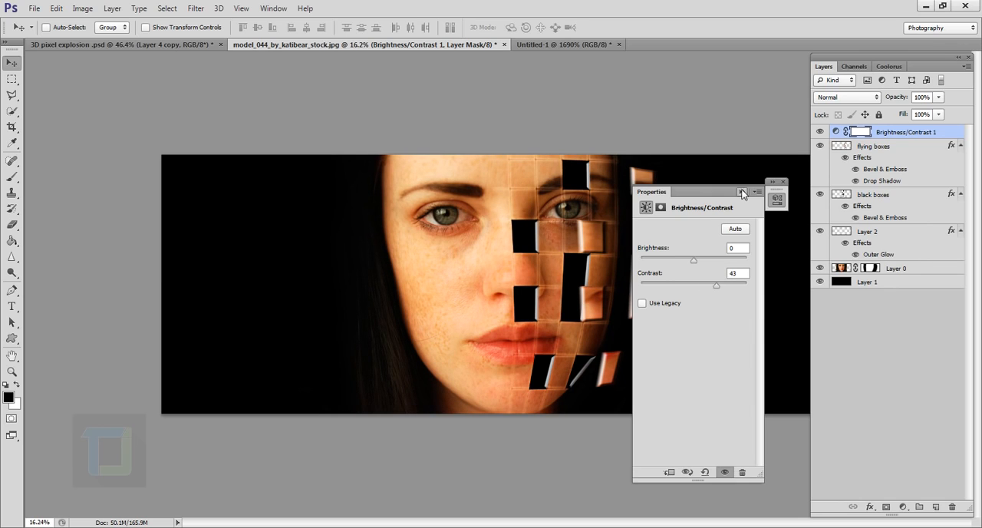
pyautogui.click(776, 199)
pyautogui.hotkey('ctrl', '0')
pyautogui.scroll(2, 599, 256)
pyautogui.scroll(-5, 575, 265)
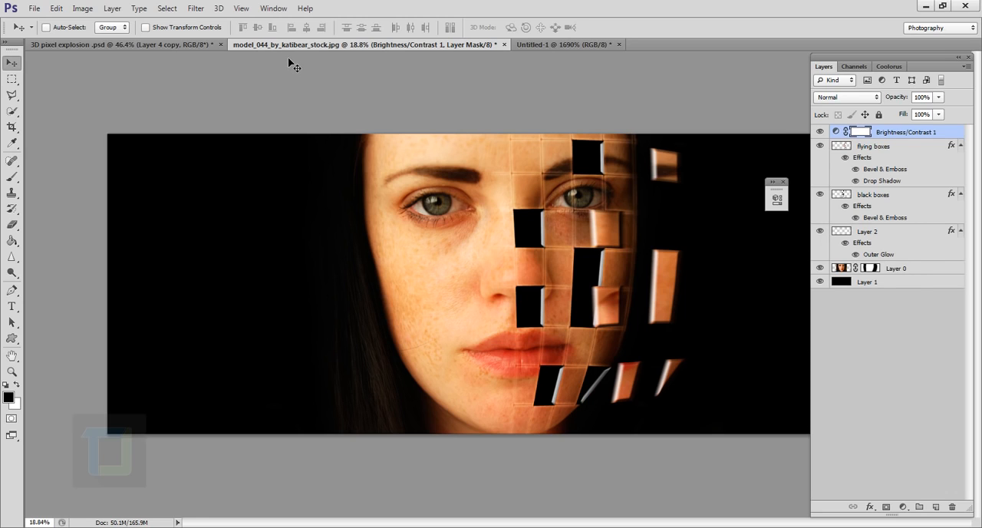
# Step: Switch to the 3D pixel explosion .psd document and inspect the finished portrait in full-screen view, up close and overall
pyautogui.click(192, 44)
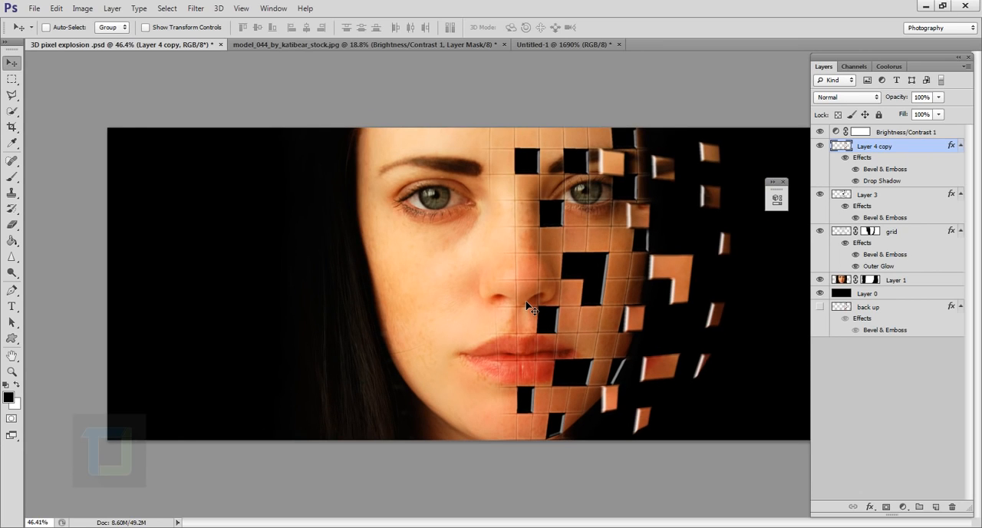
pyautogui.press('f')
pyautogui.press('f')
pyautogui.hotkey('ctrl', '0')
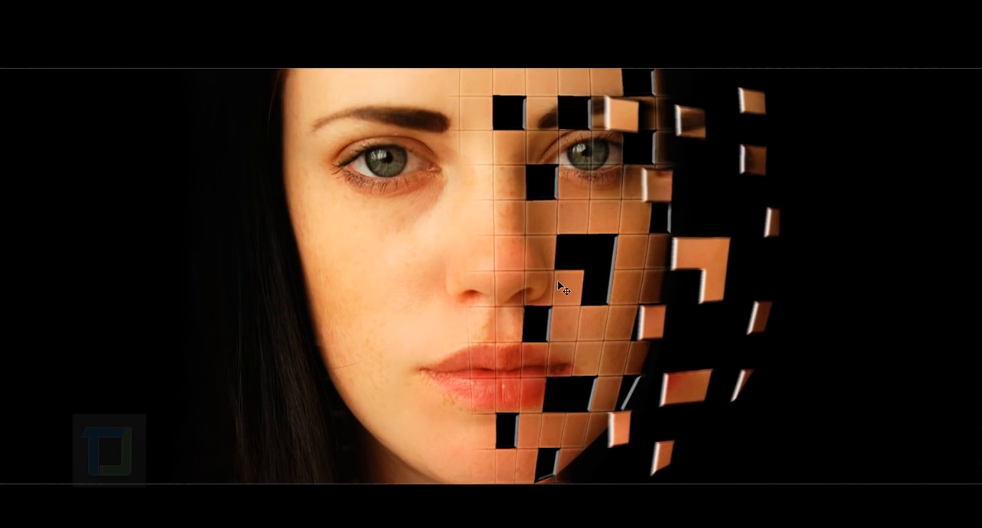
pyautogui.scroll(1, 557, 282)
pyautogui.moveTo(565, 278); pyautogui.dragTo(581, 281)
pyautogui.scroll(2, 567, 280)
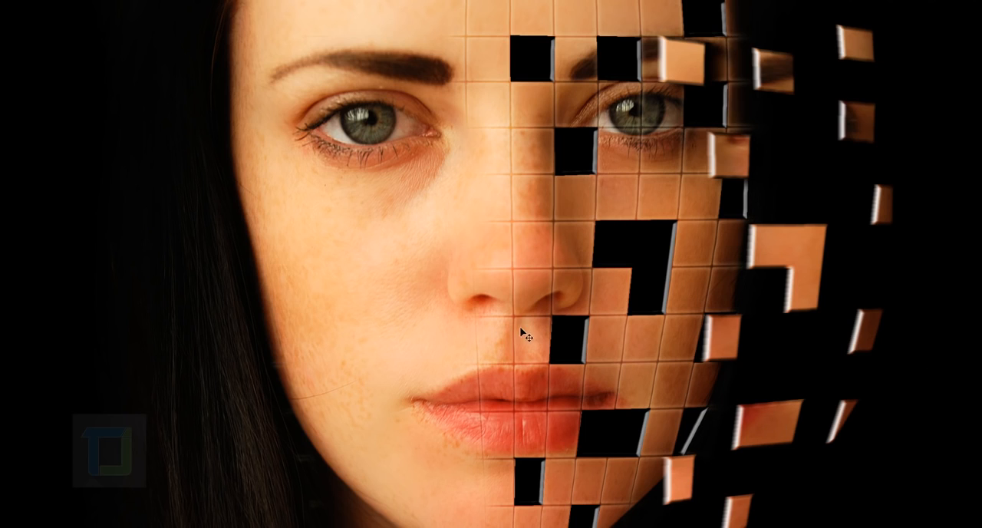
pyautogui.scroll(-5, 544, 289)
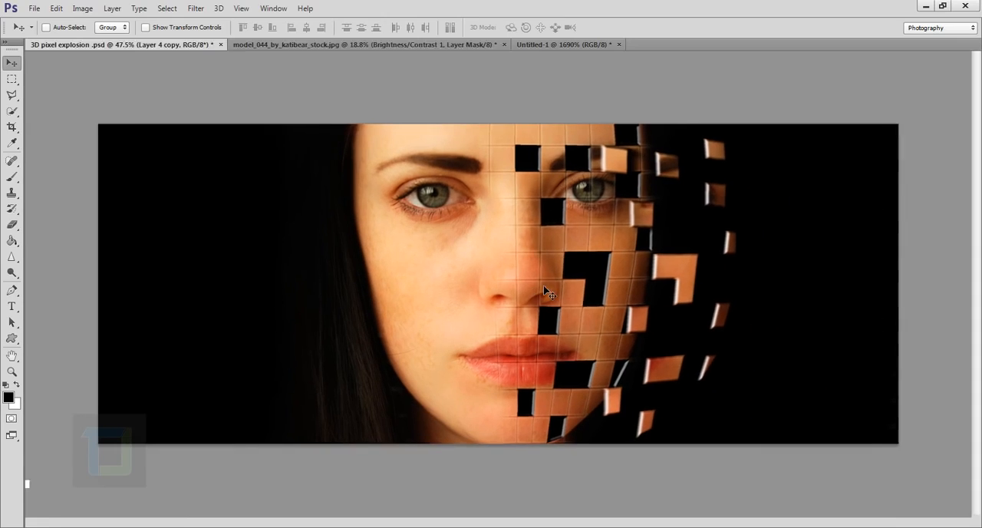